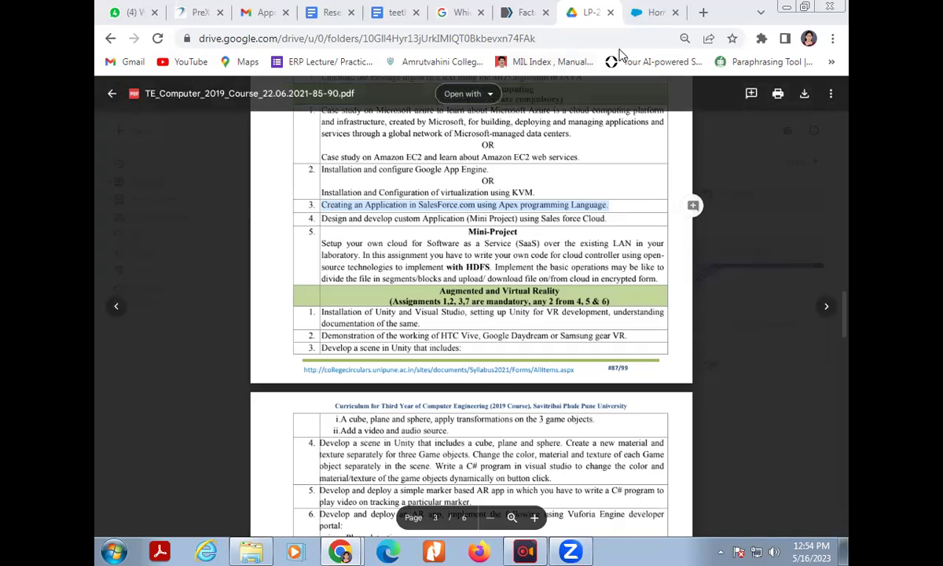
Step: Open the instructor's WordPress blog in a new tab and go to its TE:PRATICAL:LP-2 page under Student Corner
click(704, 12)
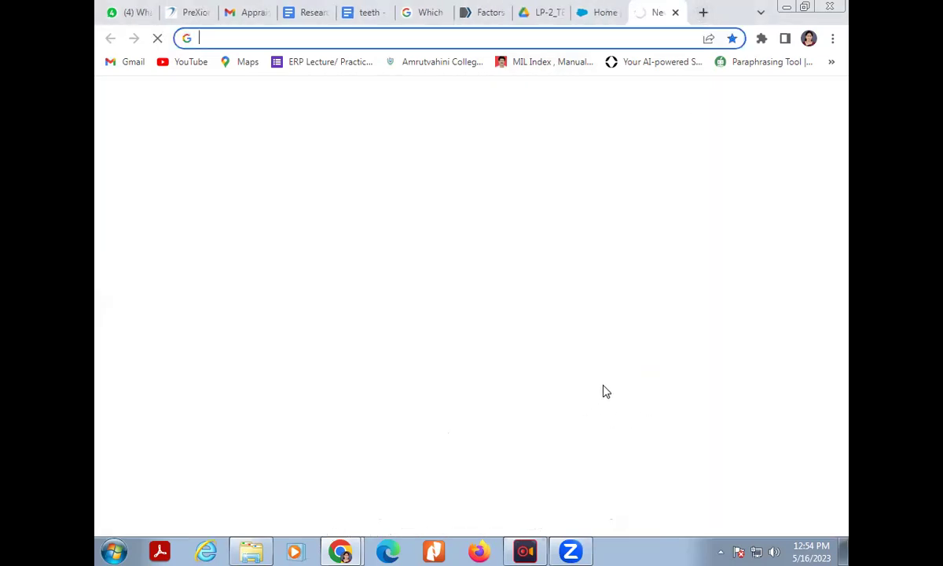
click(554, 385)
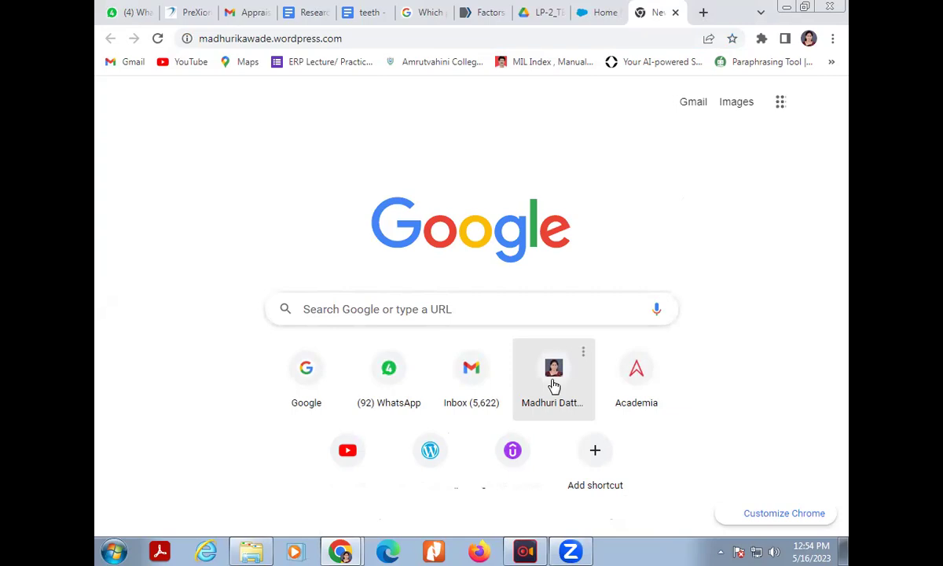
click(554, 385)
scroll(621, 354, down, 3)
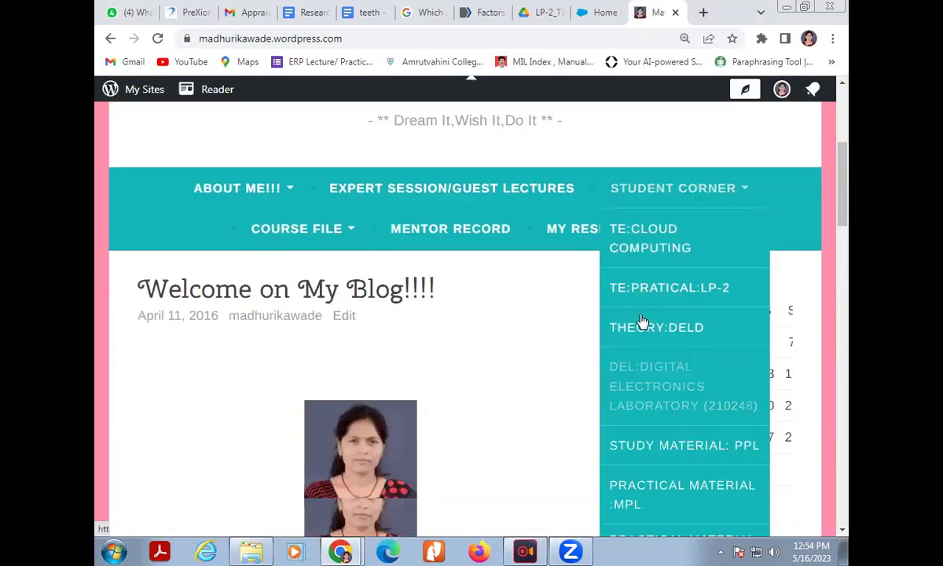
click(651, 289)
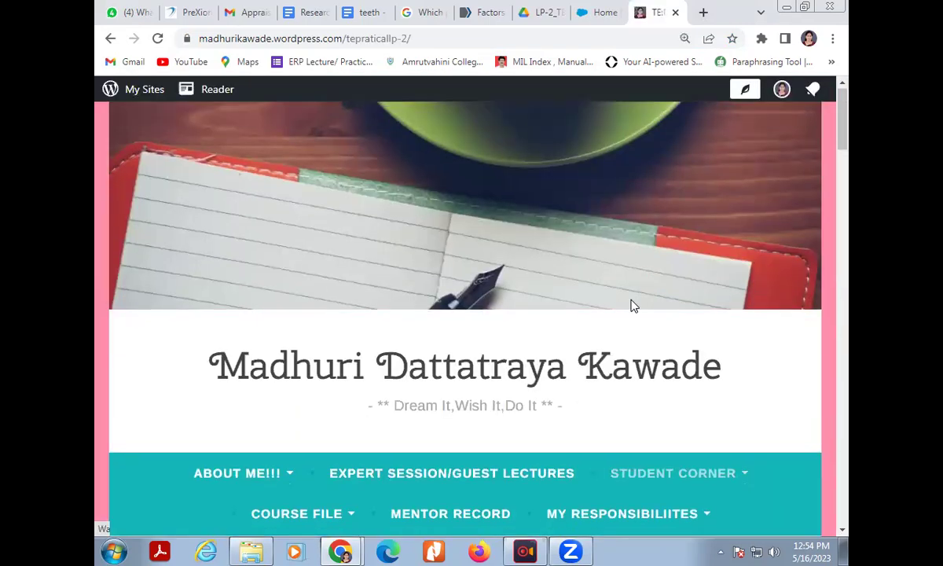
Step: Follow the Salesforce developer link listed for practical 9 and continue from the sign-up form to the login page
scroll(598, 330, down, 15)
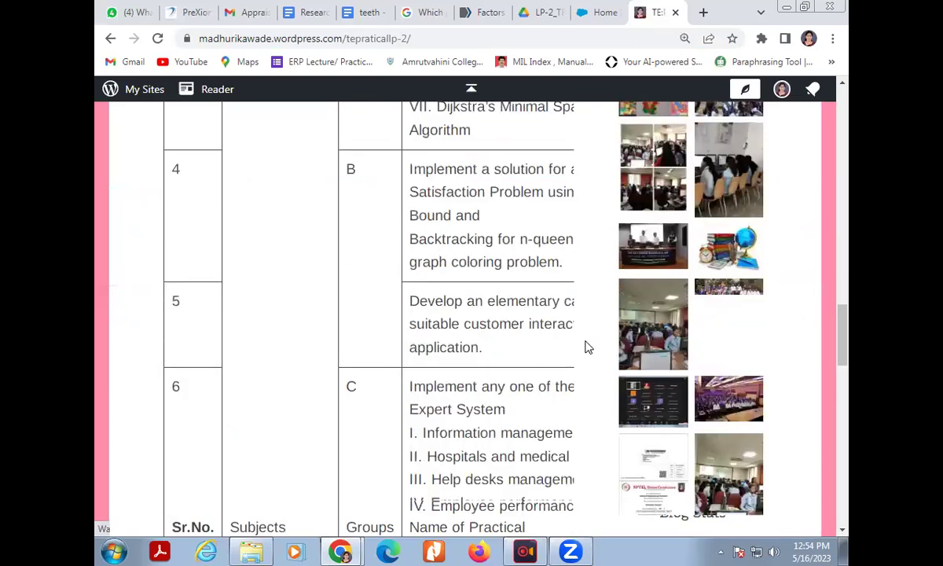
scroll(542, 350, down, 10)
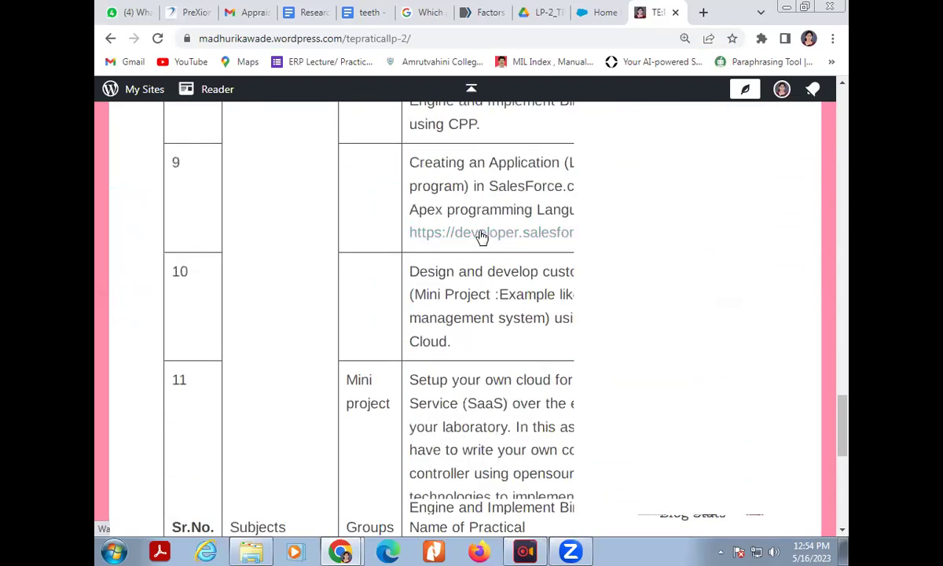
click(482, 234)
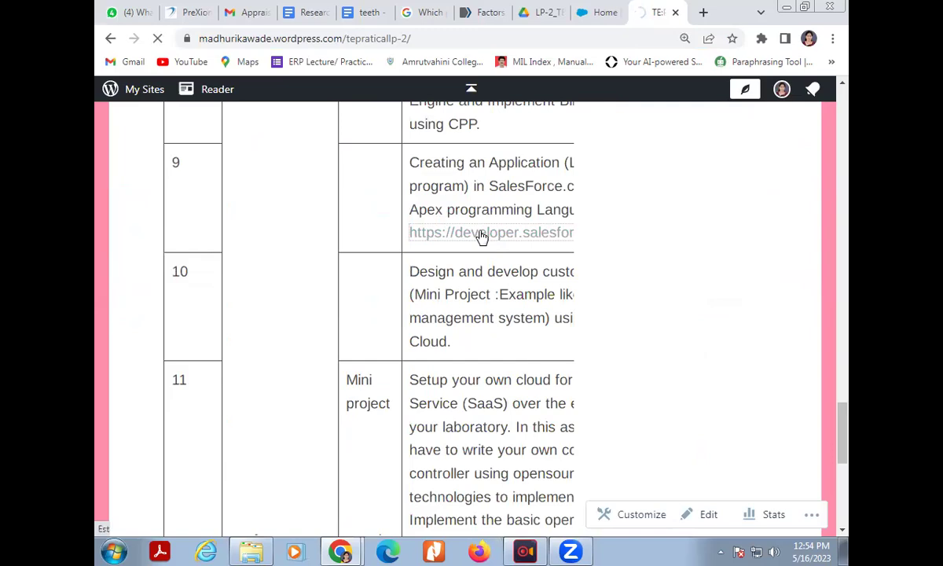
scroll(621, 399, down, 6)
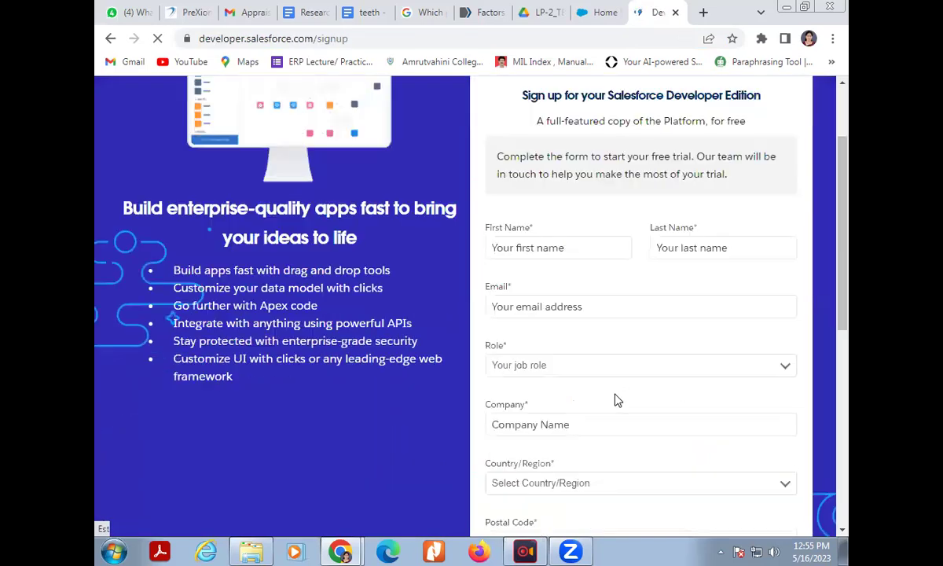
scroll(629, 385, down, 2)
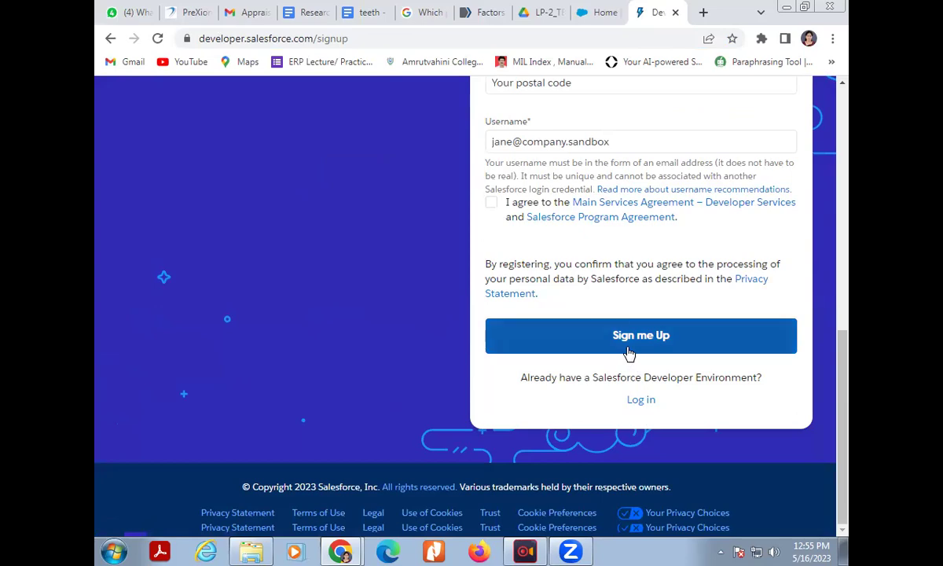
click(642, 400)
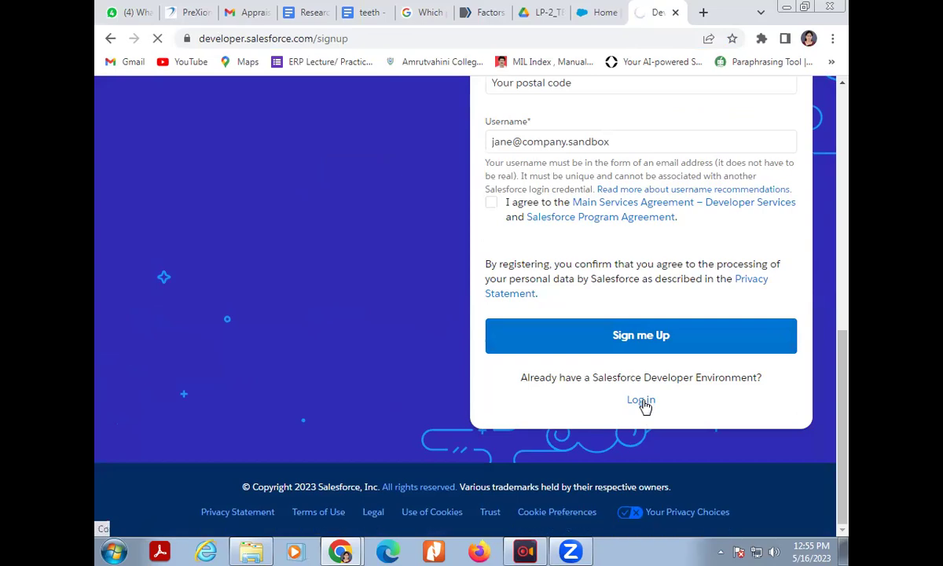
Step: Log in to Salesforce with the saved username and the account password, closing the older Salesforce Home tab
click(401, 257)
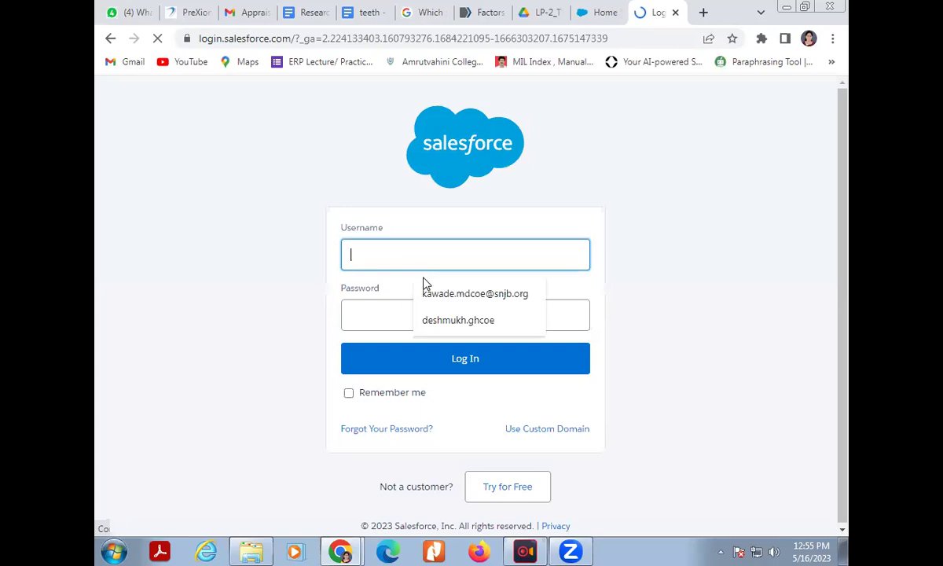
click(441, 297)
click(403, 325)
text(••••••••)
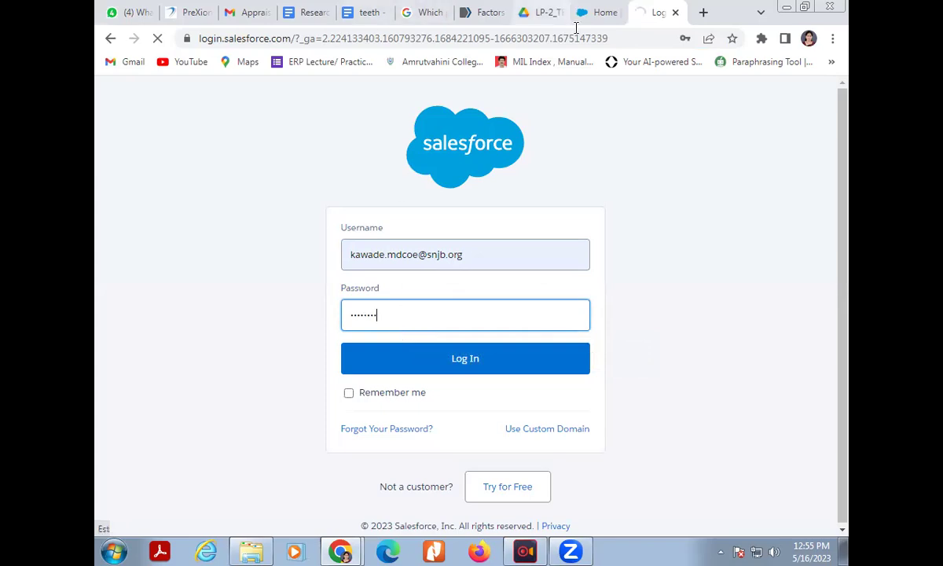
click(604, 13)
click(618, 13)
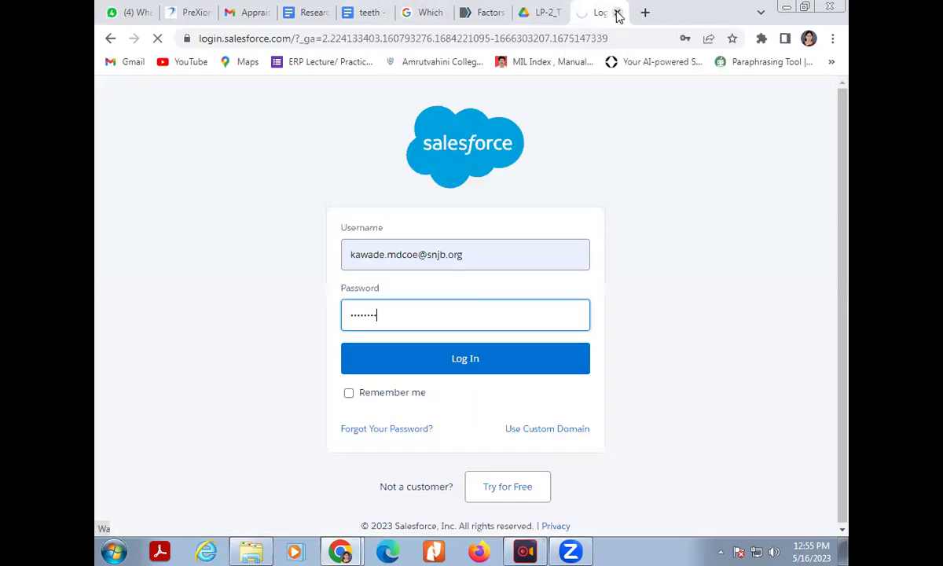
click(490, 362)
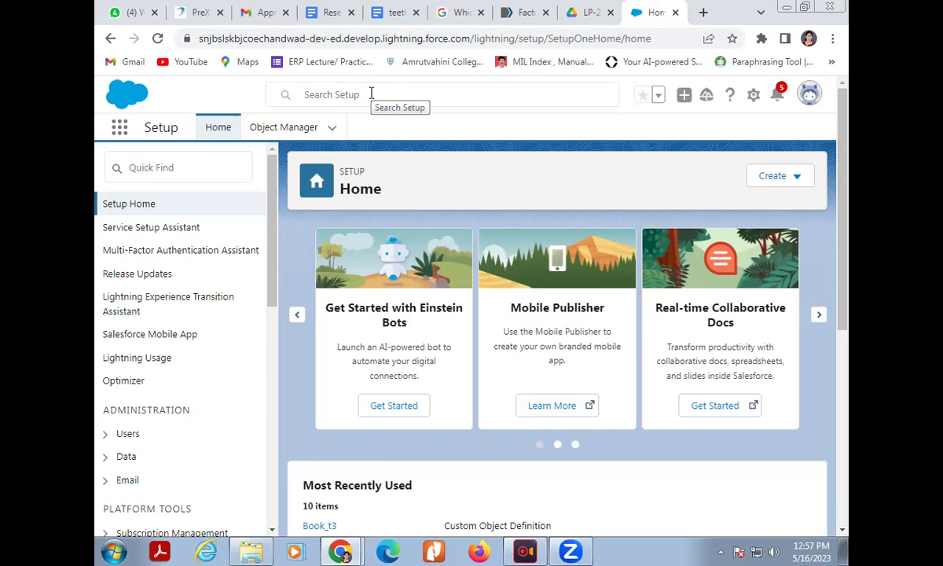
Step: Browse the existing objects in Object Manager and start creating a new custom object
click(302, 129)
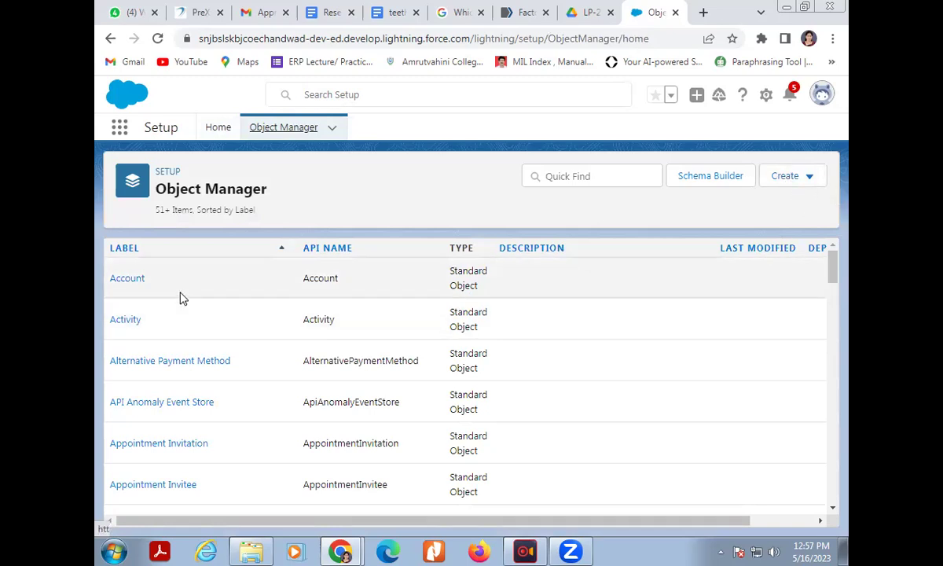
scroll(139, 270, down, 2)
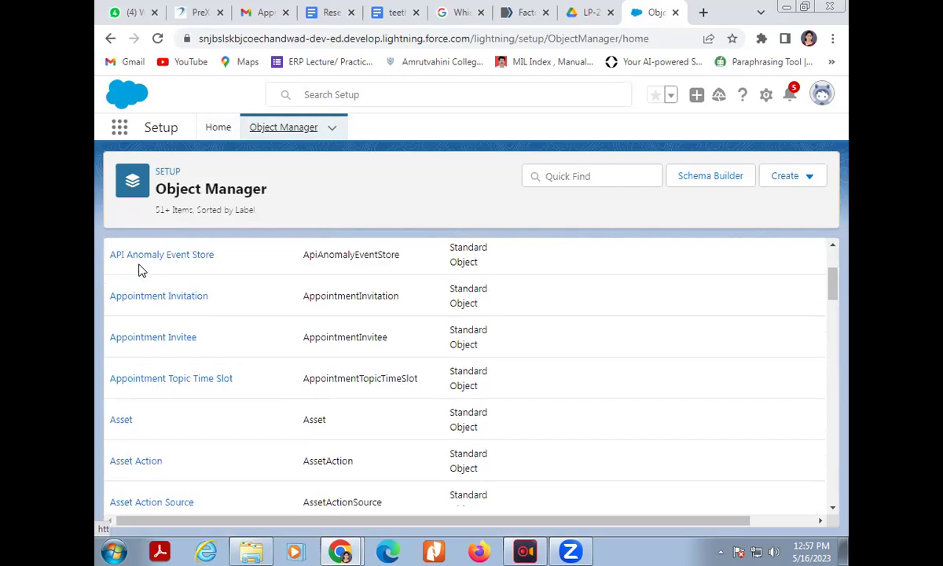
scroll(236, 322, down, 1)
scroll(320, 322, down, 10)
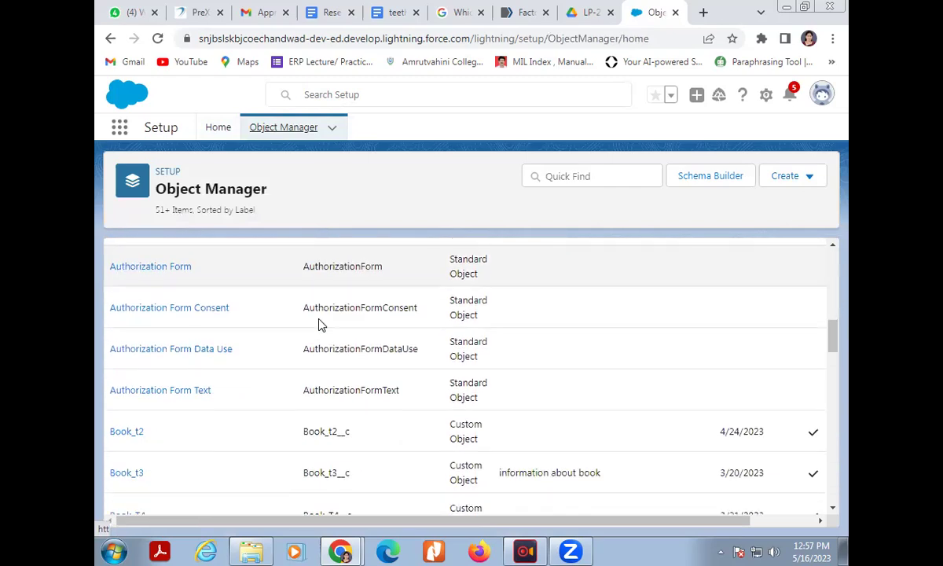
scroll(320, 319, down, 10)
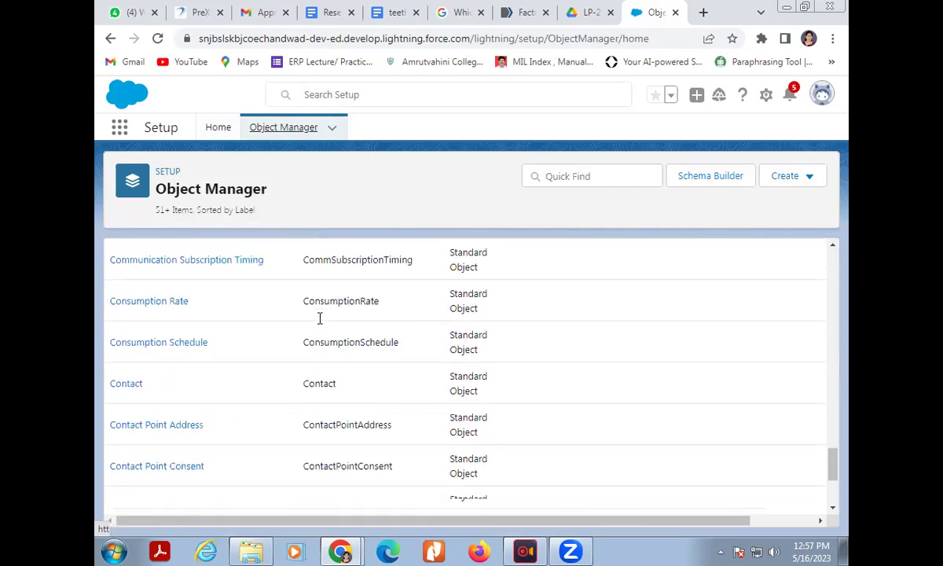
scroll(472, 349, up, 12)
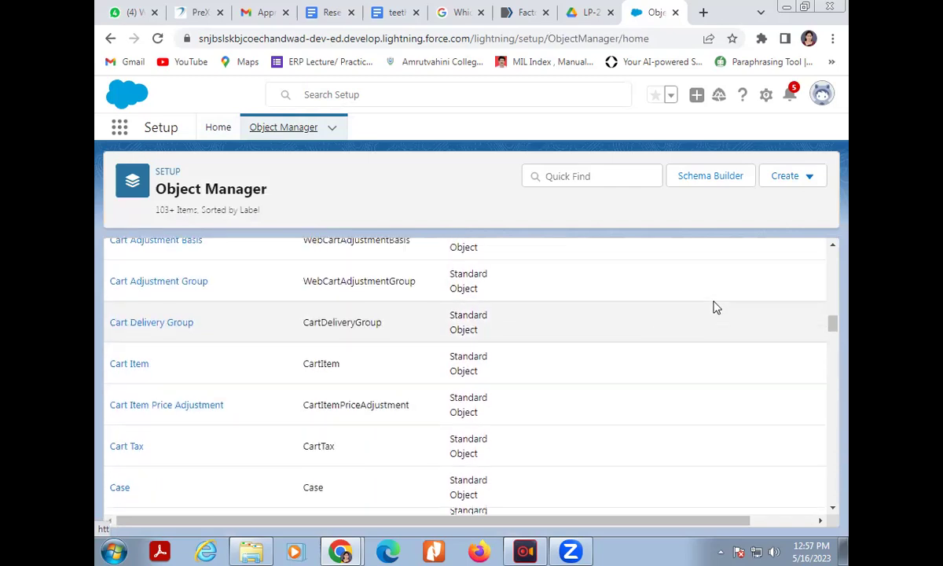
click(781, 178)
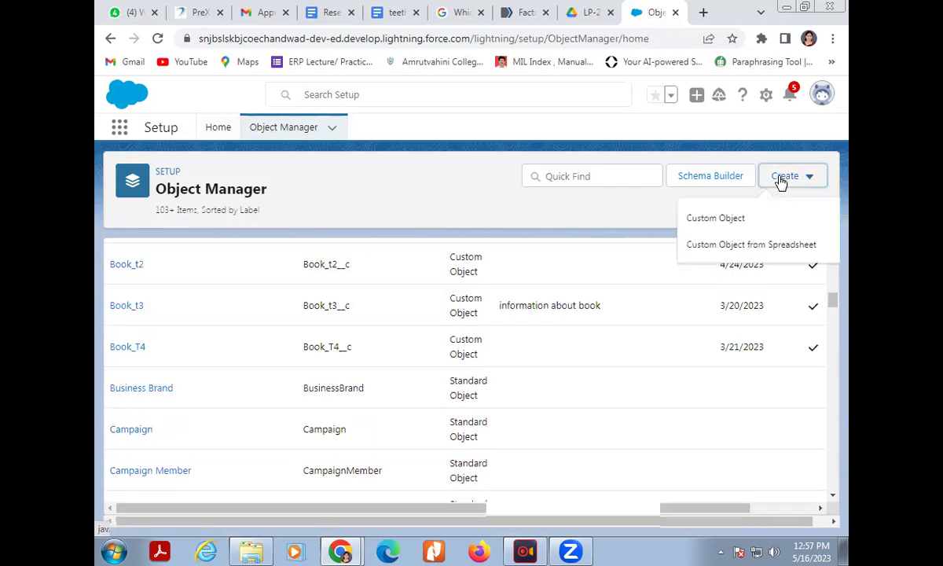
click(741, 225)
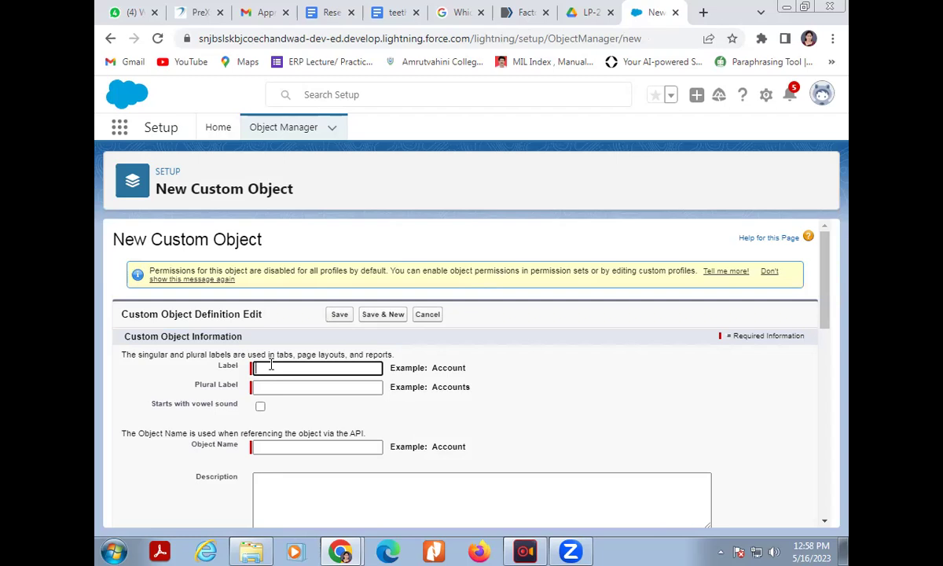
Step: Enter student_A as the new custom object's label and students_A as its plural label
text(st)
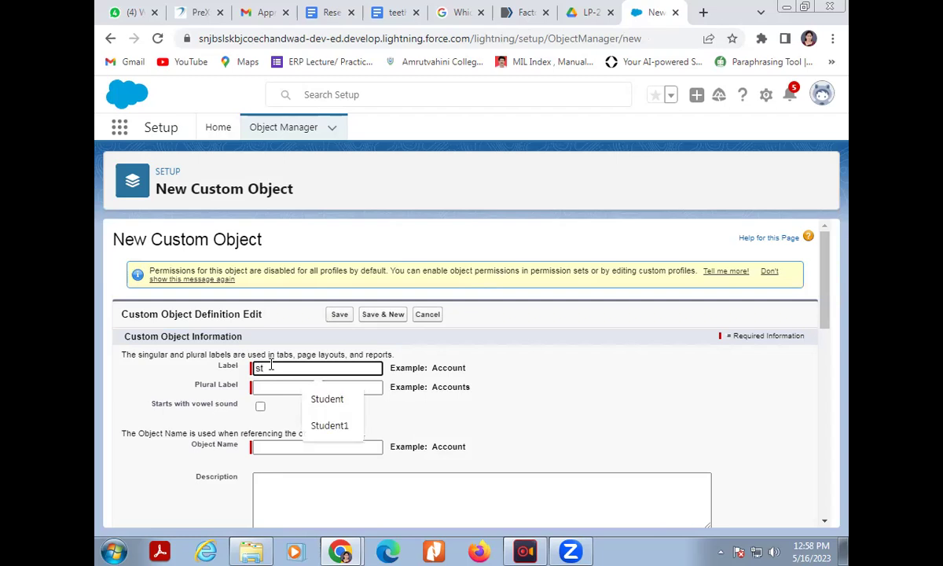
key(Down)
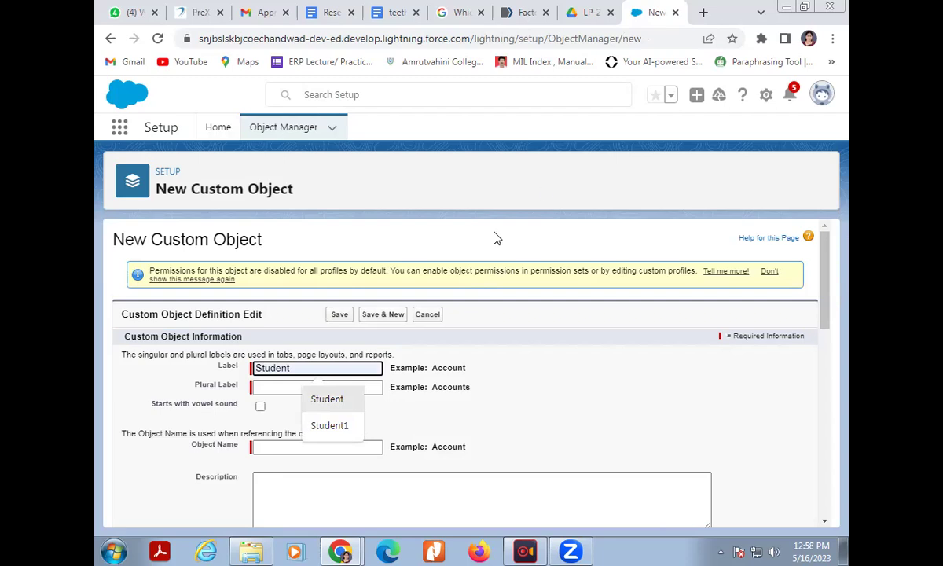
click(297, 368)
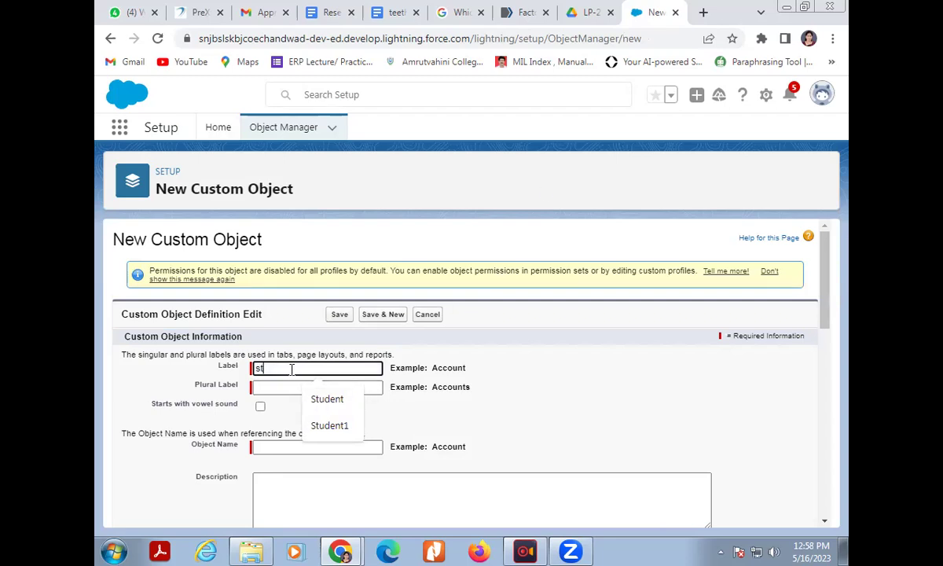
text(udent)
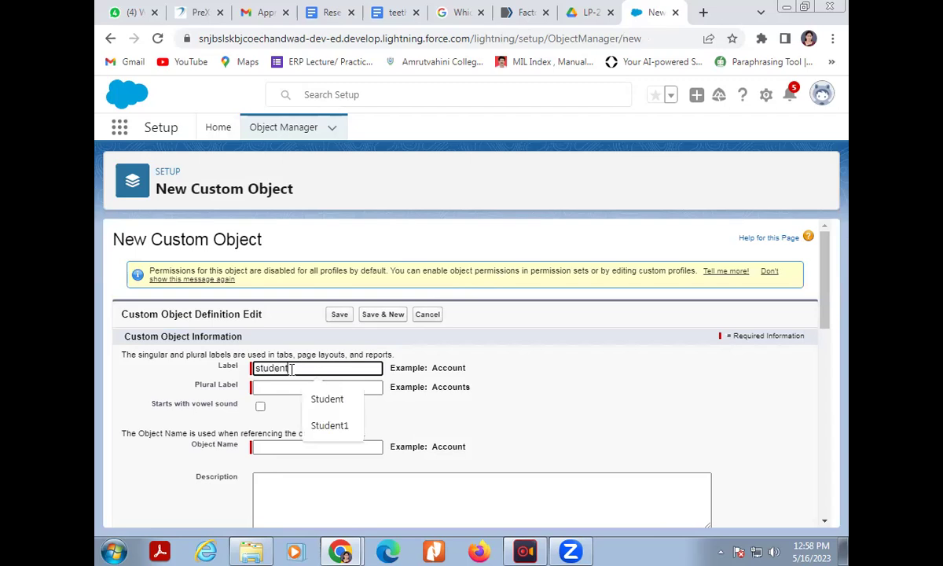
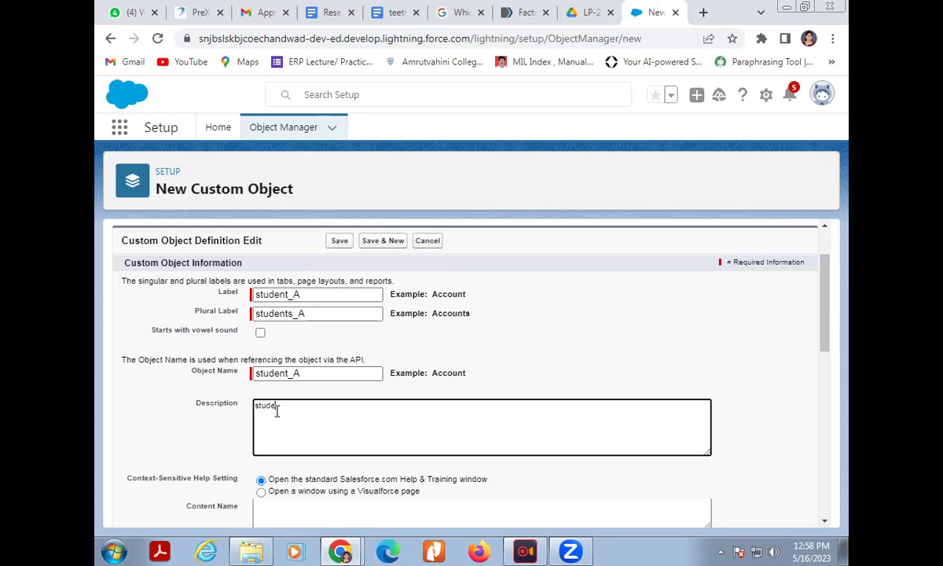
Step: Enter "student are issues book" as the description of the student_A object
text(nt )
text(are)
text( t)
text(i)
key(BackSpace)
text(issues book)
Step: Save the student_A object with the default record name, Text data type and Deployed status, and start another new custom object
scroll(280, 407, down, 2)
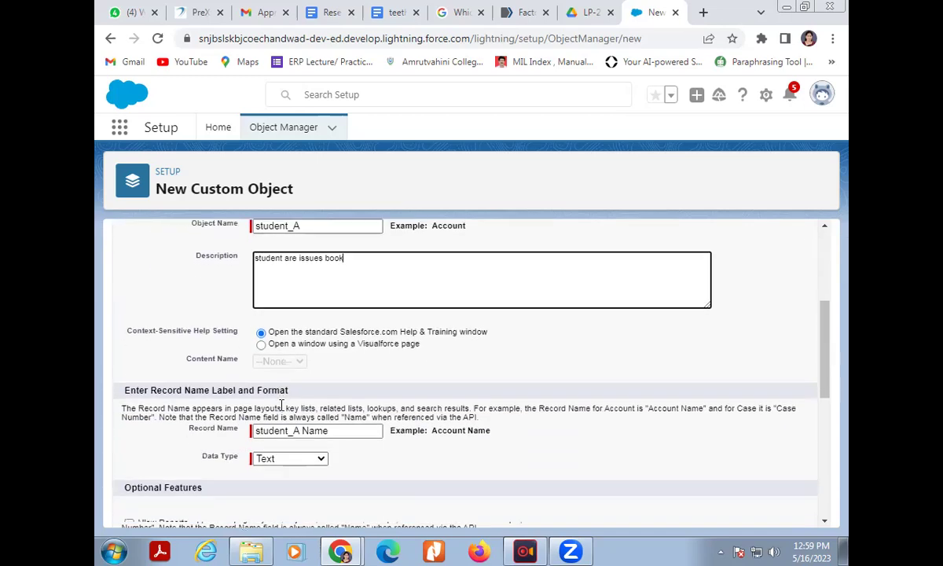
scroll(287, 408, down, 1)
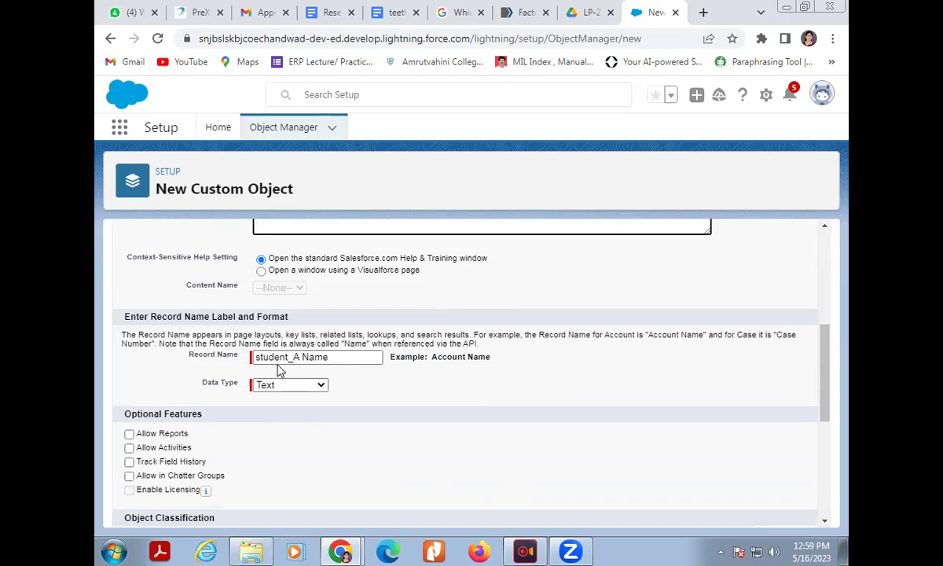
scroll(315, 362, down, 1)
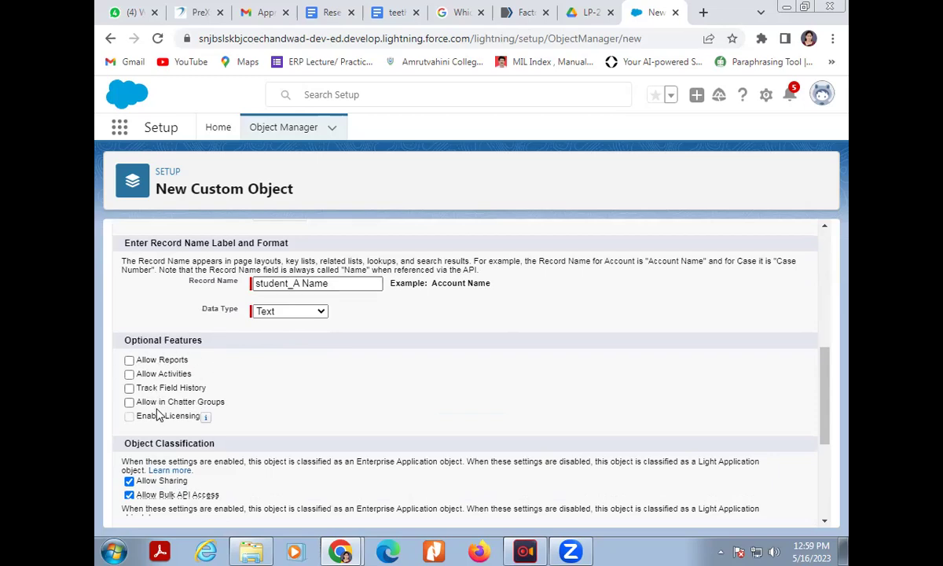
scroll(225, 370, down, 3)
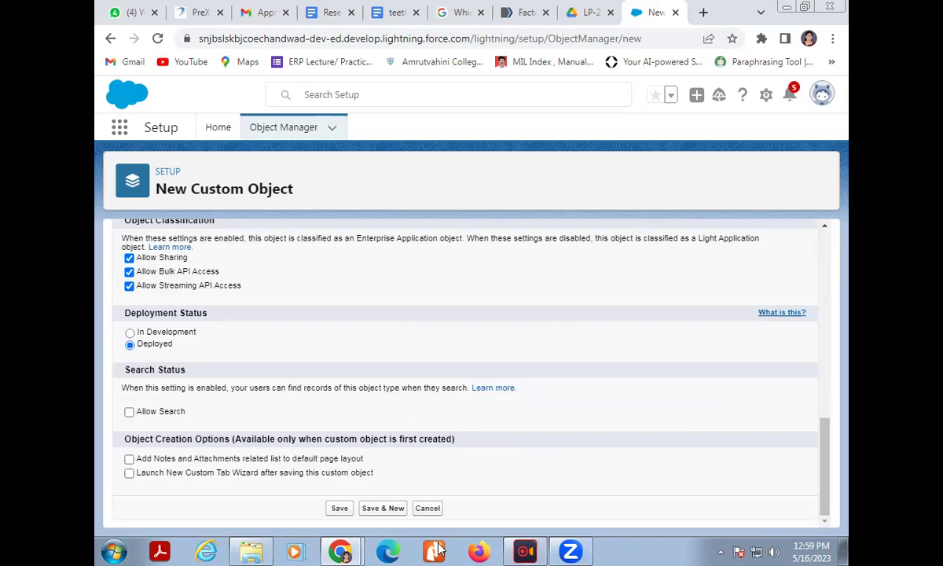
click(394, 511)
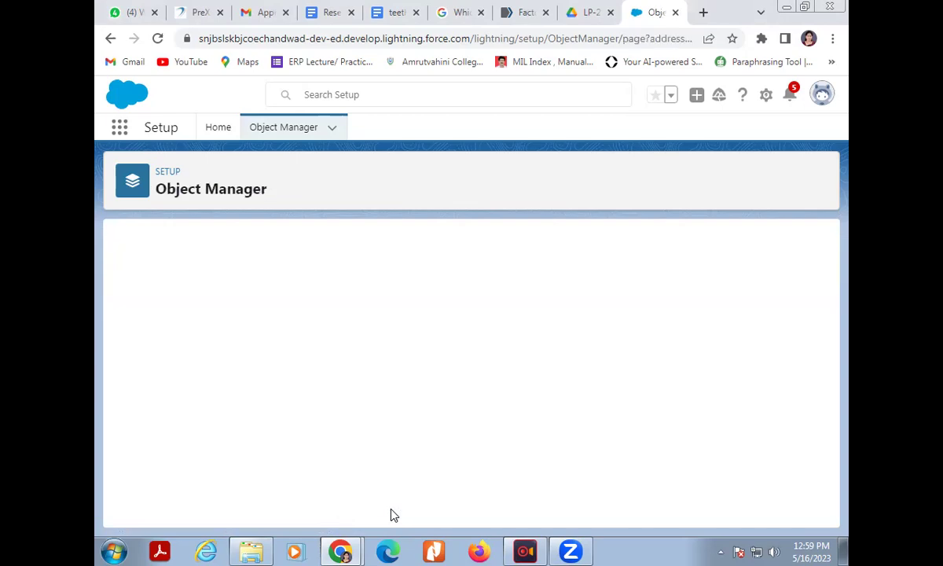
Step: Enter Book as the new custom object's label and books as its plural label
click(285, 373)
text(Book)
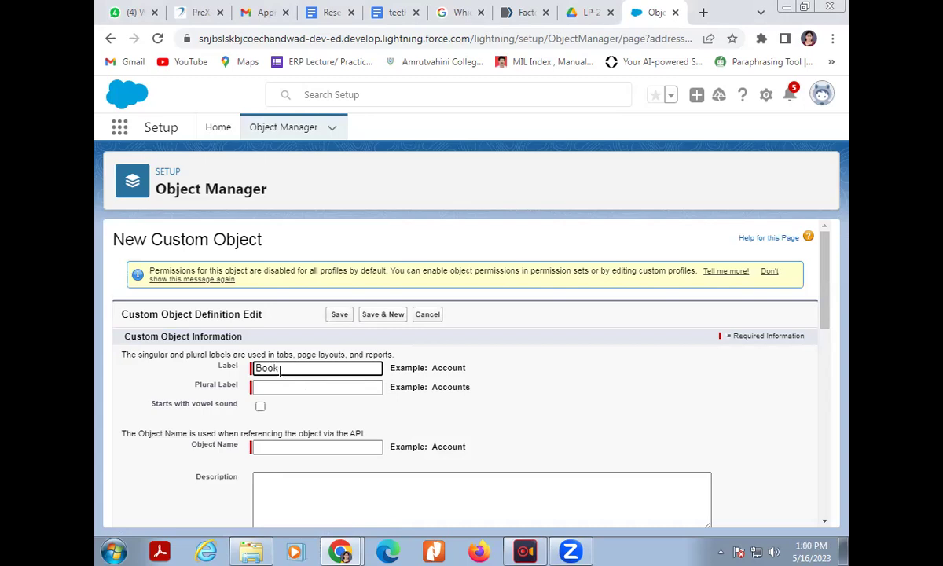
click(273, 386)
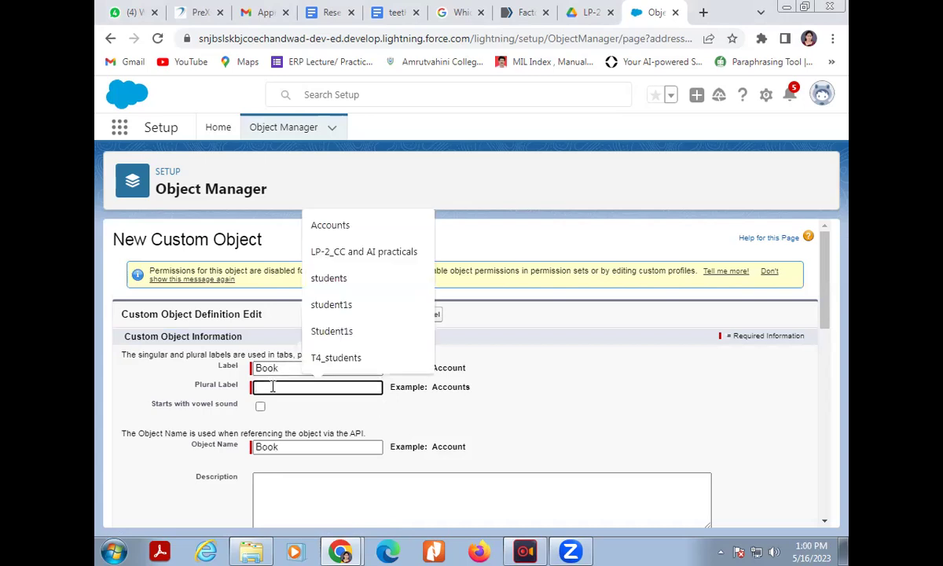
text(books)
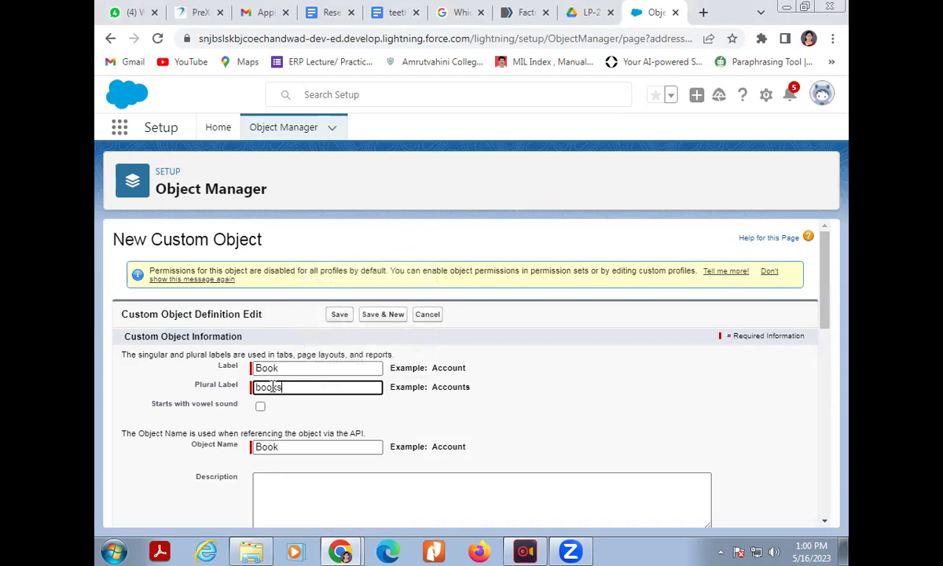
Step: Enter "add Book name" as the description of the Book object
click(292, 482)
scroll(276, 497, down, 1)
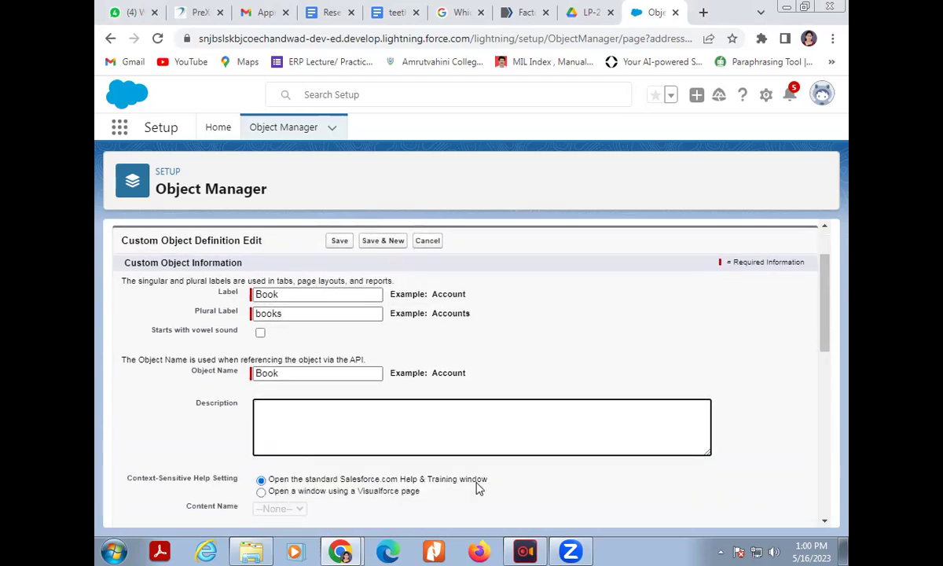
text(Bok)
key(BackSpace)
text(ok)
key(Home)
text(add Book  name)
scroll(414, 435, down, 1)
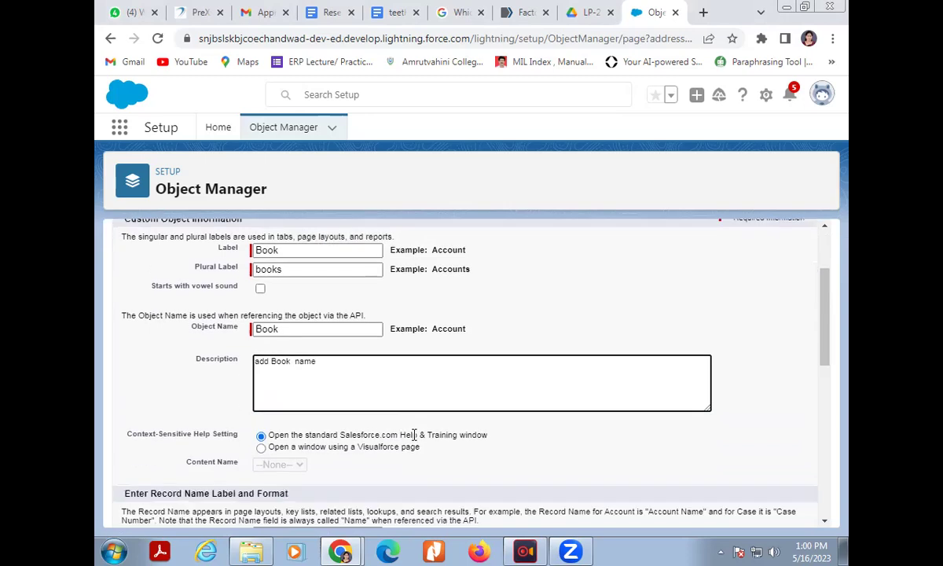
Step: Save the Book object with the default record name, Text data type and Deployed status, and cancel the additional blank object form
scroll(414, 435, down, 5)
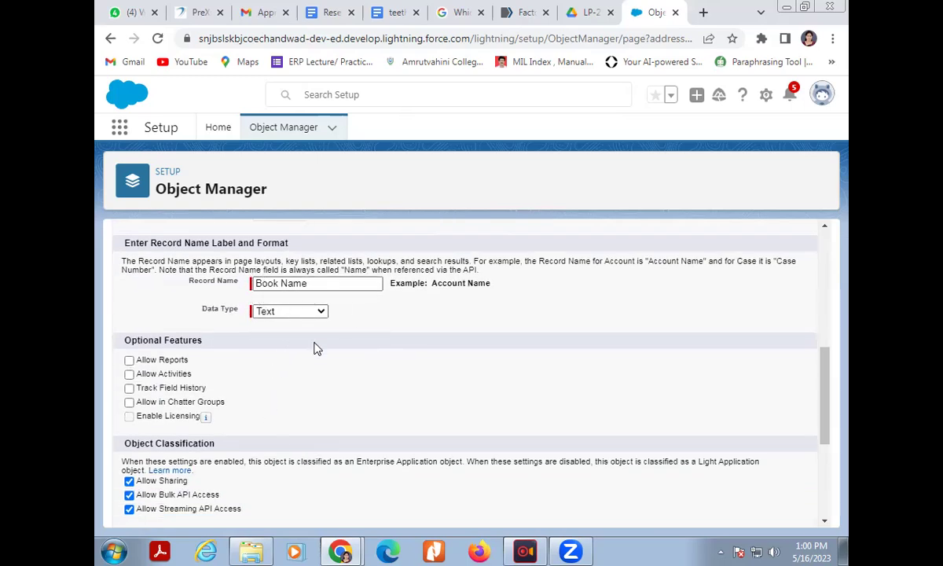
scroll(301, 353, down, 5)
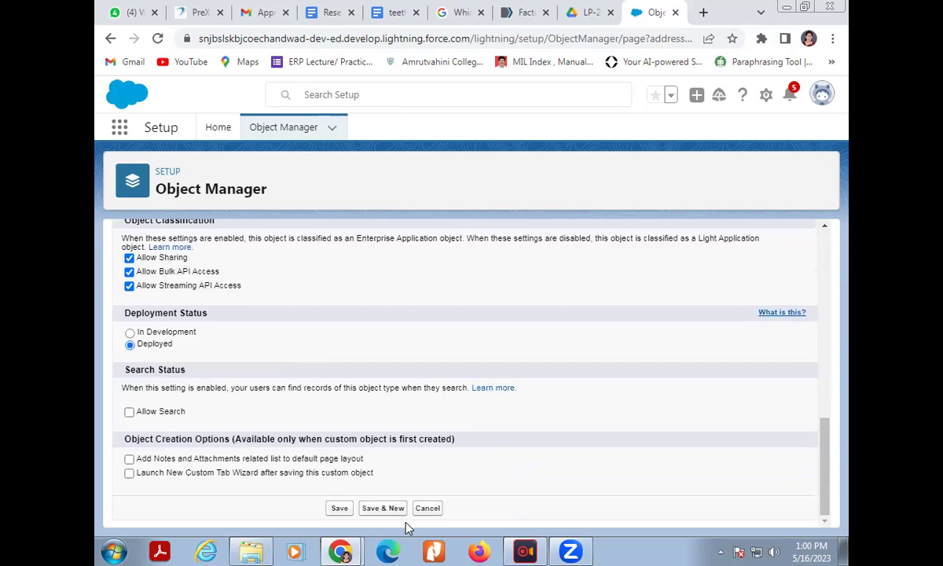
click(383, 509)
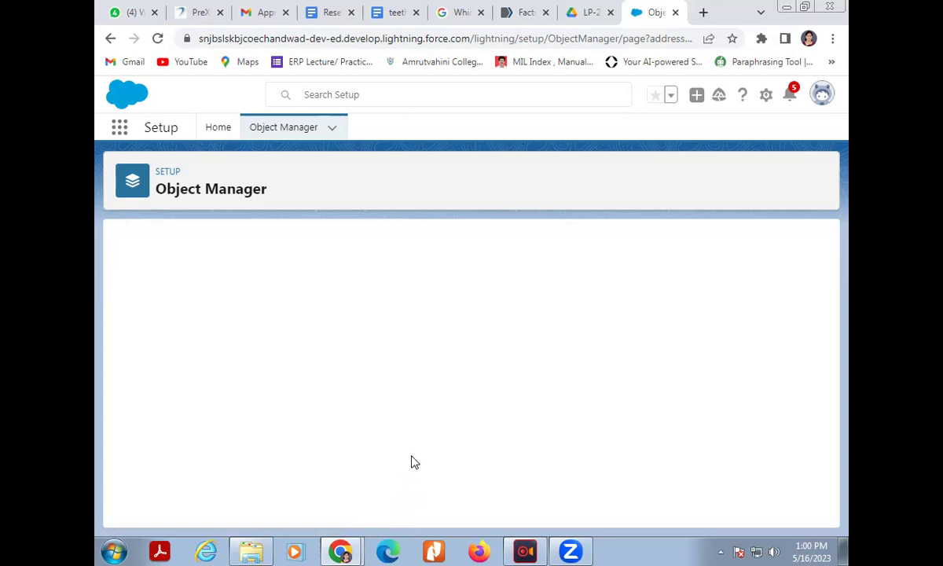
scroll(422, 435, down, 15)
scroll(422, 434, down, 1)
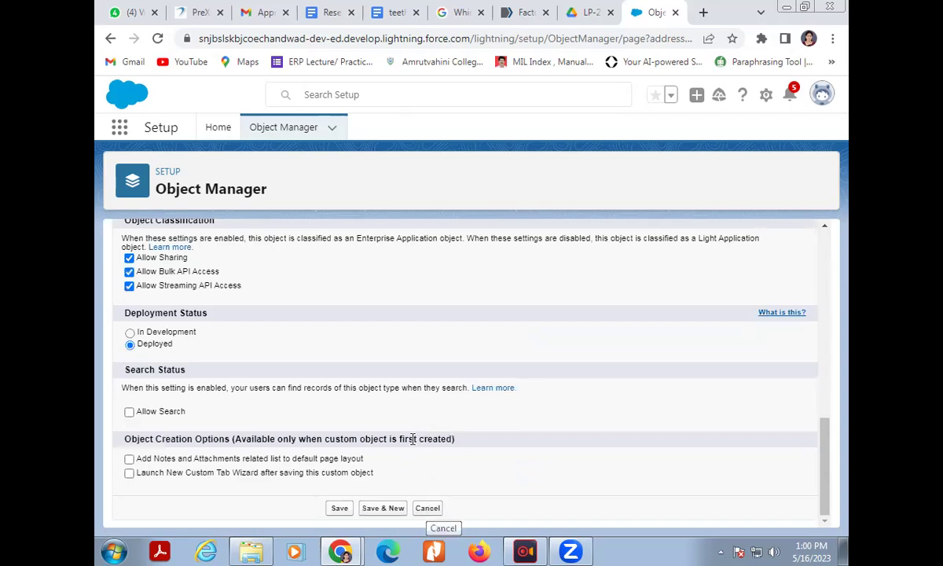
scroll(413, 442, up, 15)
scroll(410, 447, down, 15)
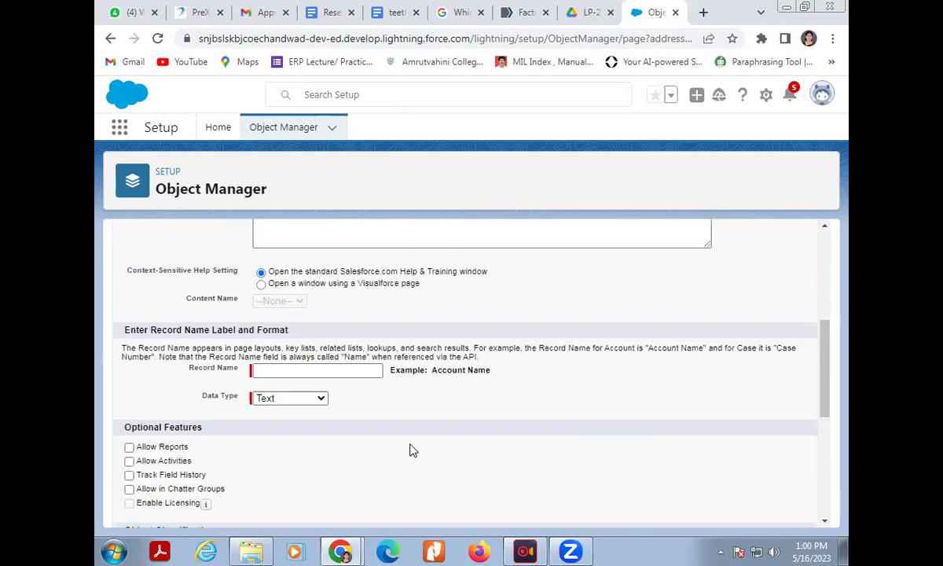
click(428, 508)
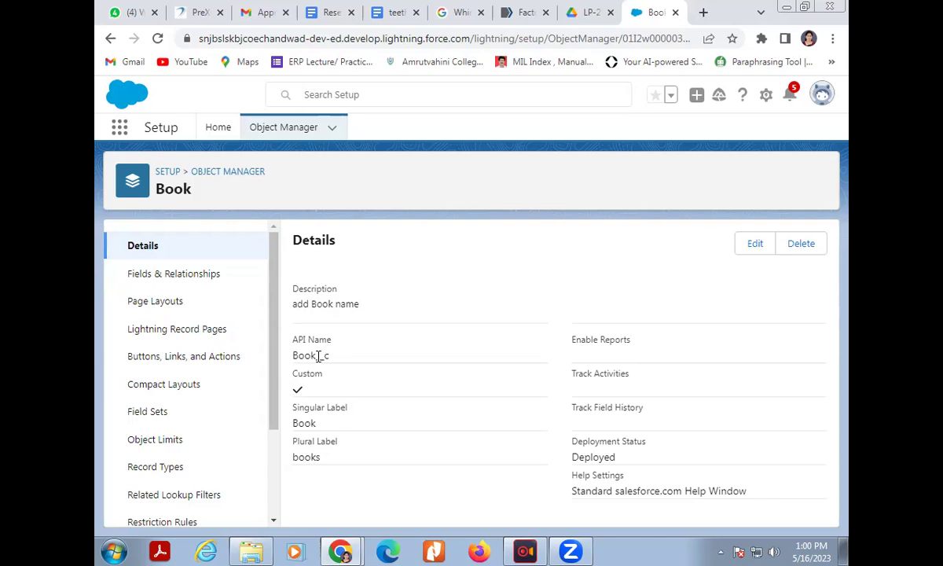
Step: Examine the custom suffix in the Book object's API name and the recently used objects, staying on the Book object
drag(317, 355, 330, 364)
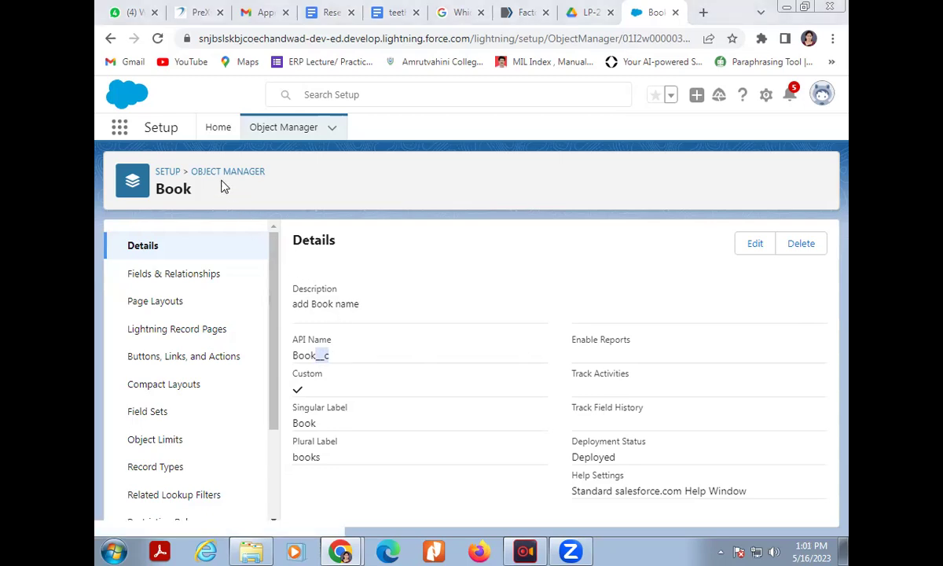
click(331, 131)
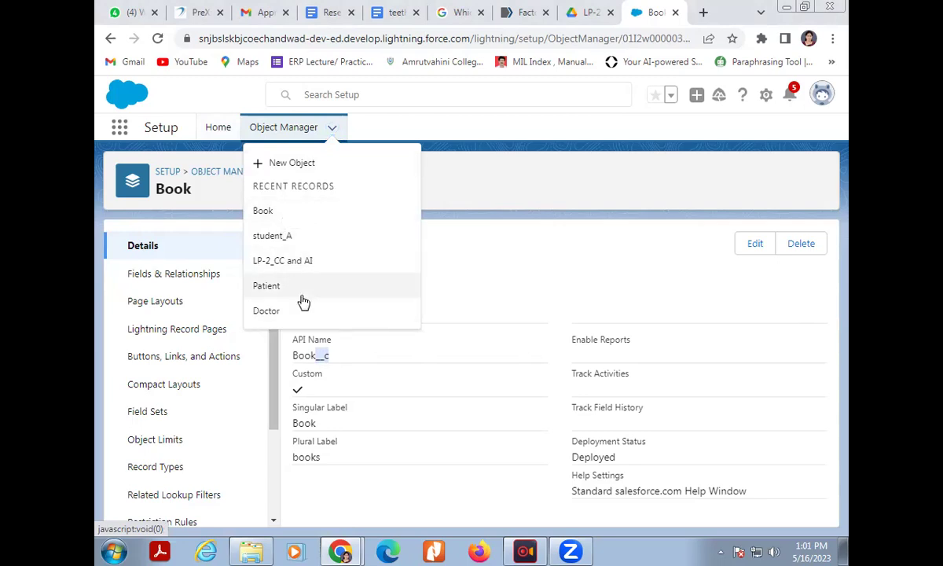
click(277, 219)
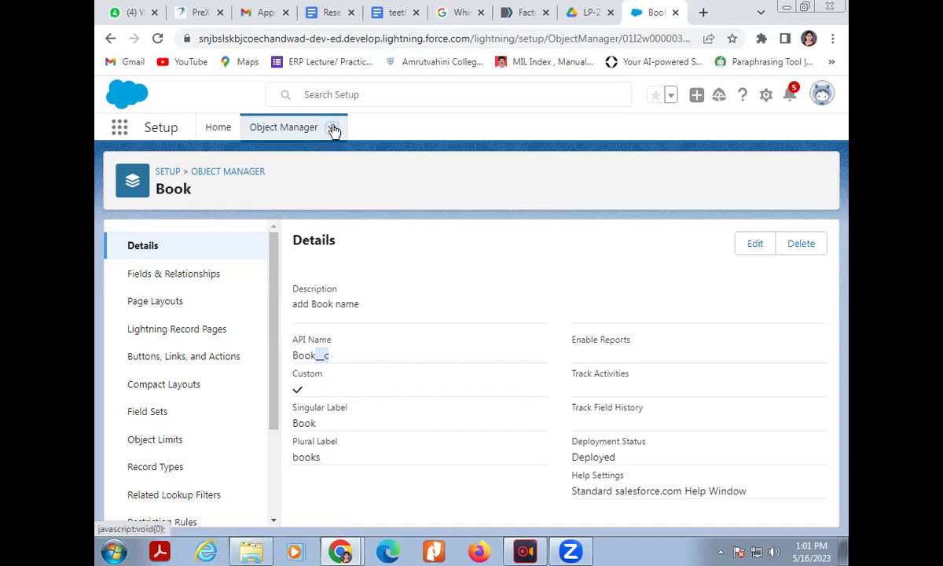
Step: Start a new custom field on the Book object with the Text data type
click(184, 281)
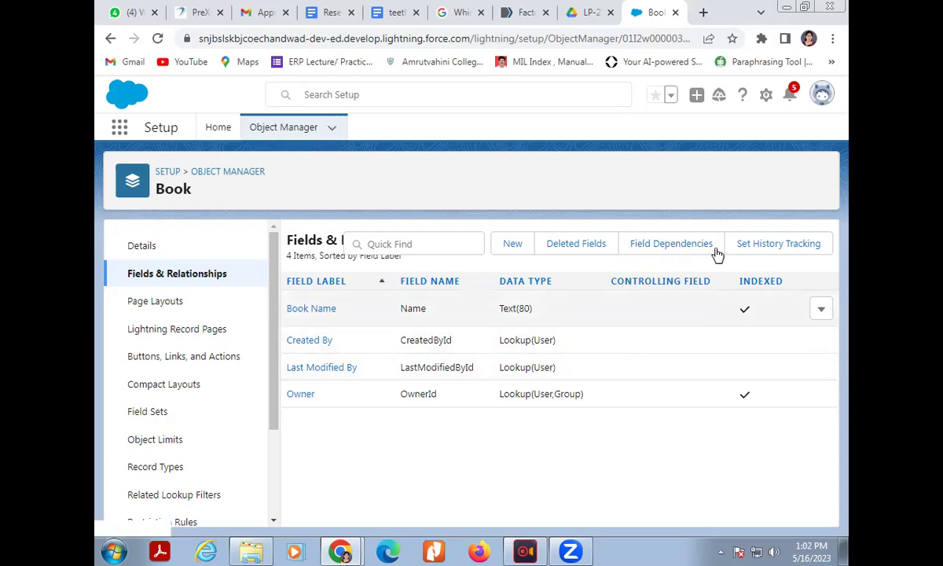
click(509, 250)
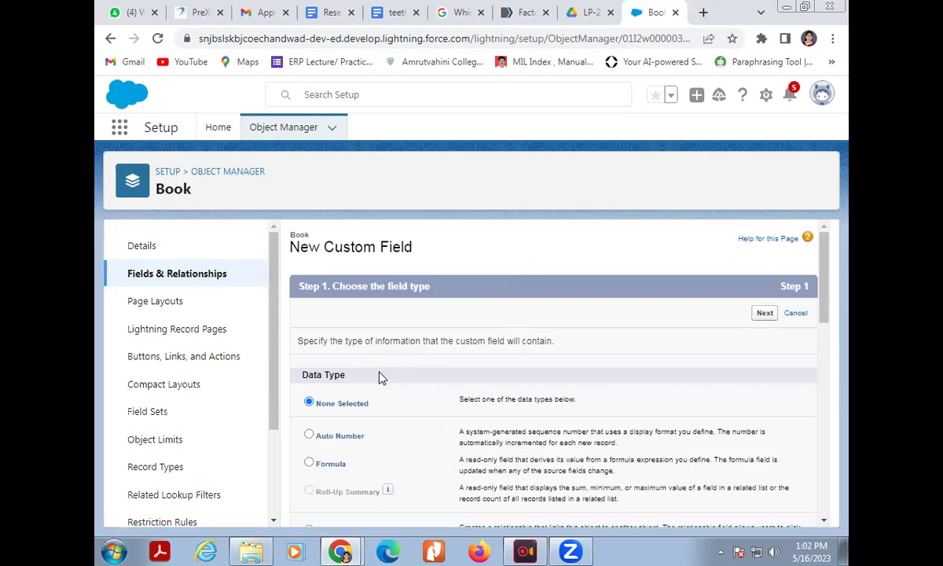
scroll(378, 381, down, 2)
scroll(375, 394, up, 2)
scroll(374, 397, down, 3)
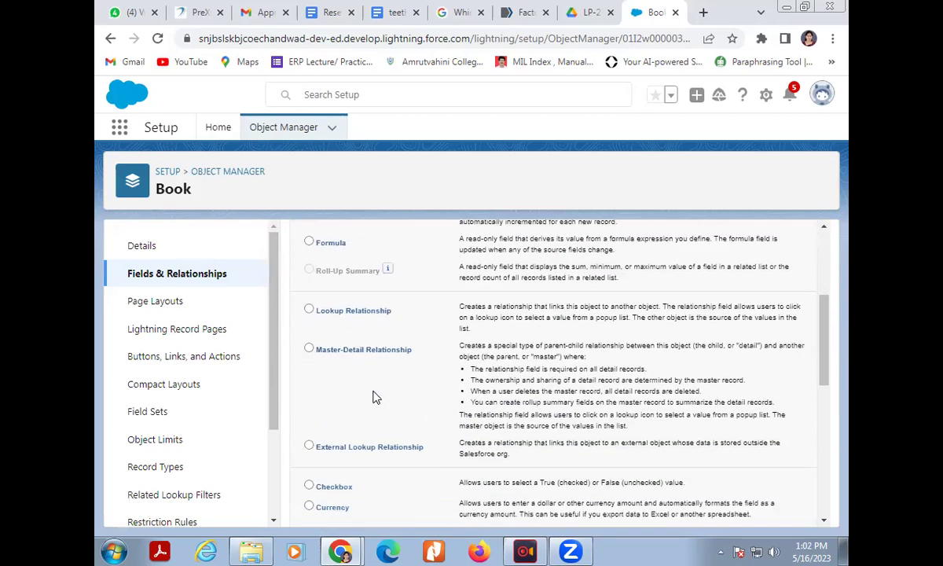
scroll(375, 396, down, 5)
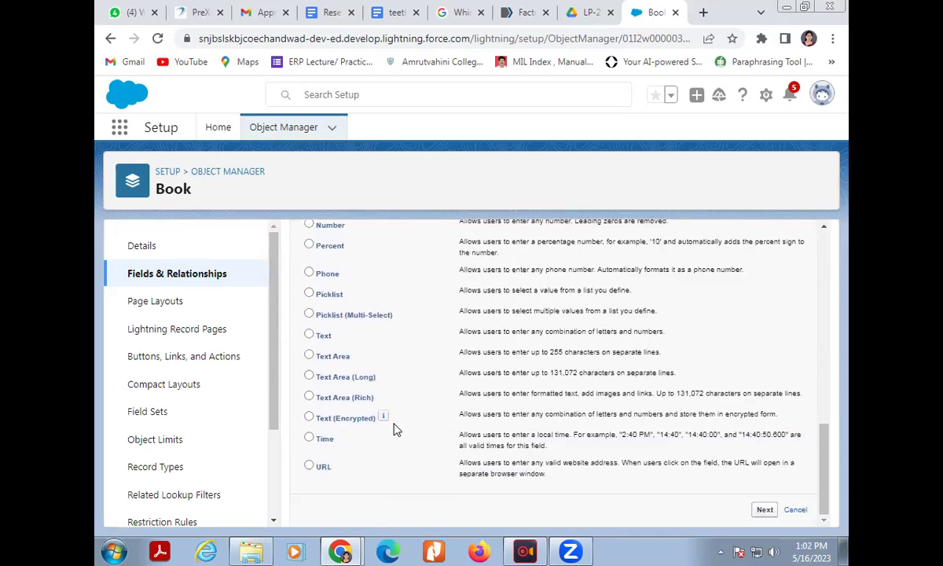
click(308, 335)
click(771, 512)
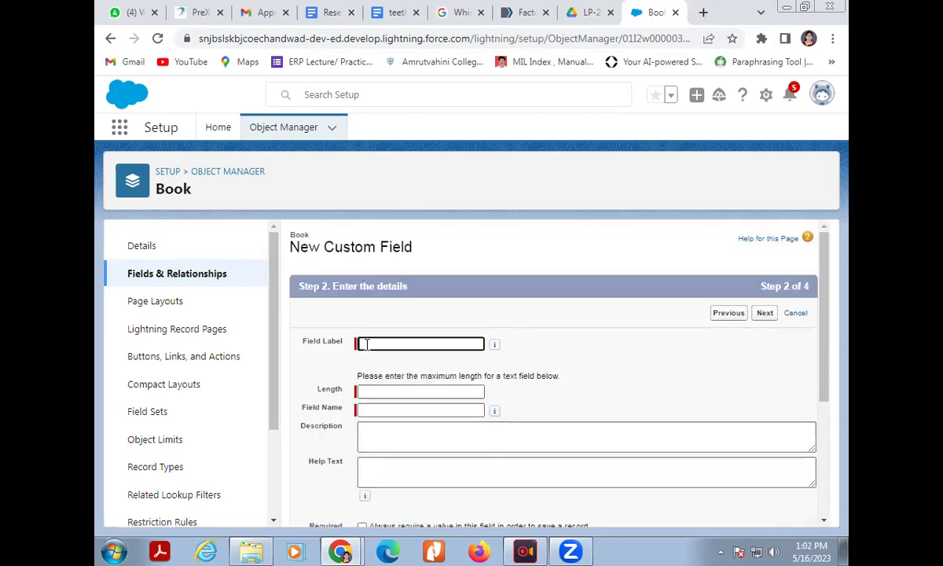
Step: Label the new text field Author Name and set its maximum length to 20
click(367, 343)
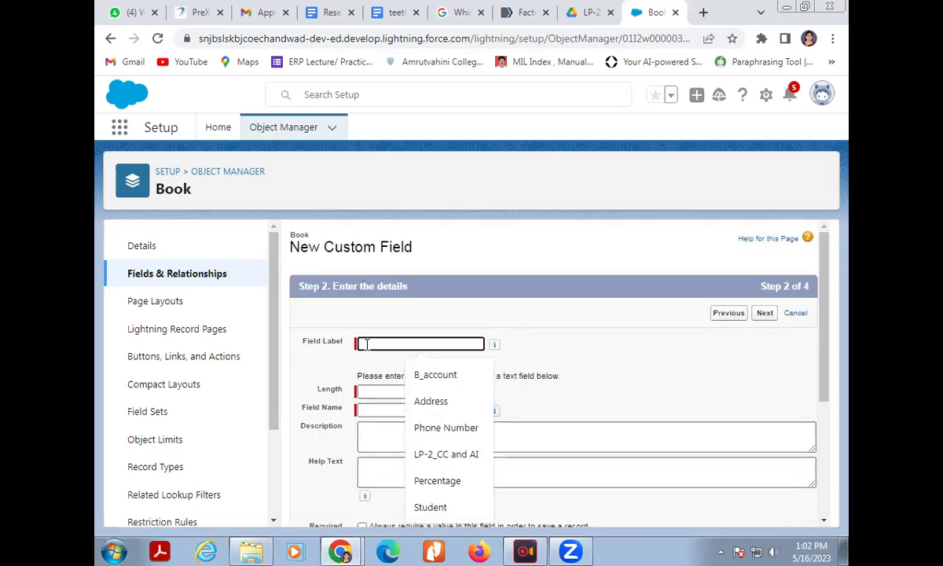
text(Auth)
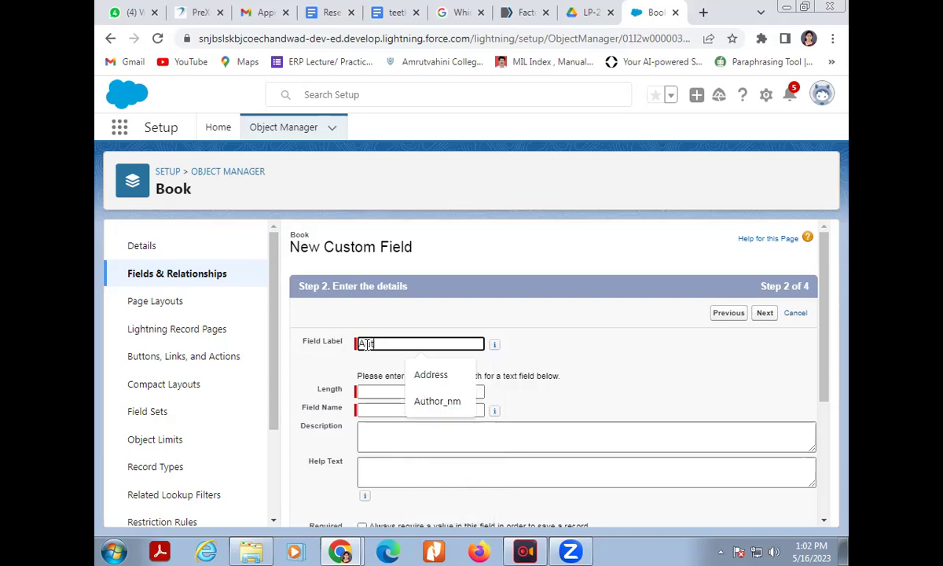
double_click(366, 344)
text(or)
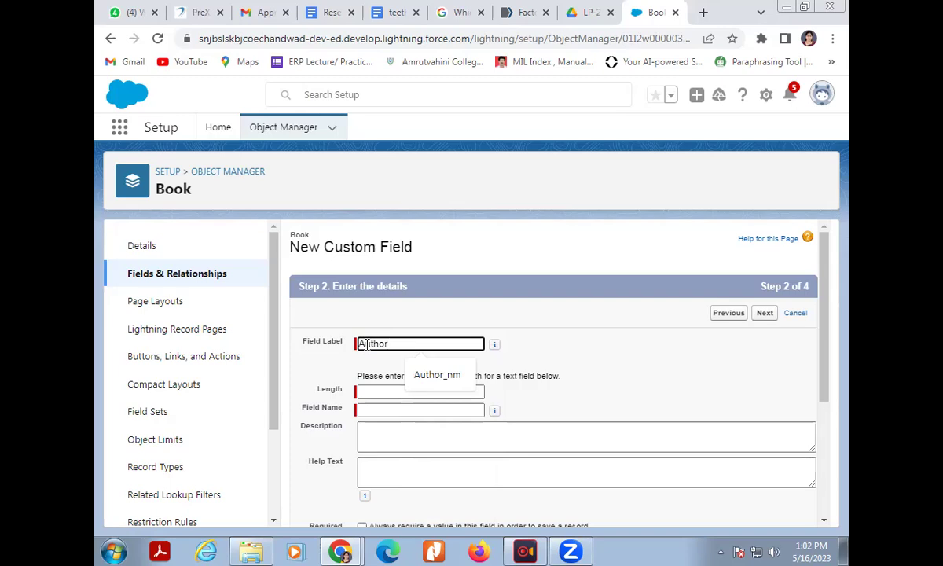
text( Name)
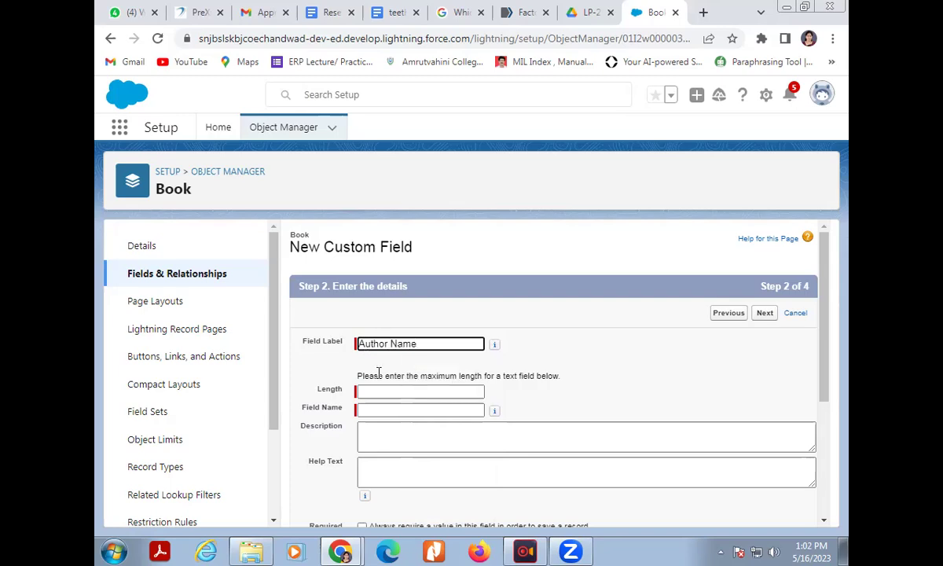
click(376, 390)
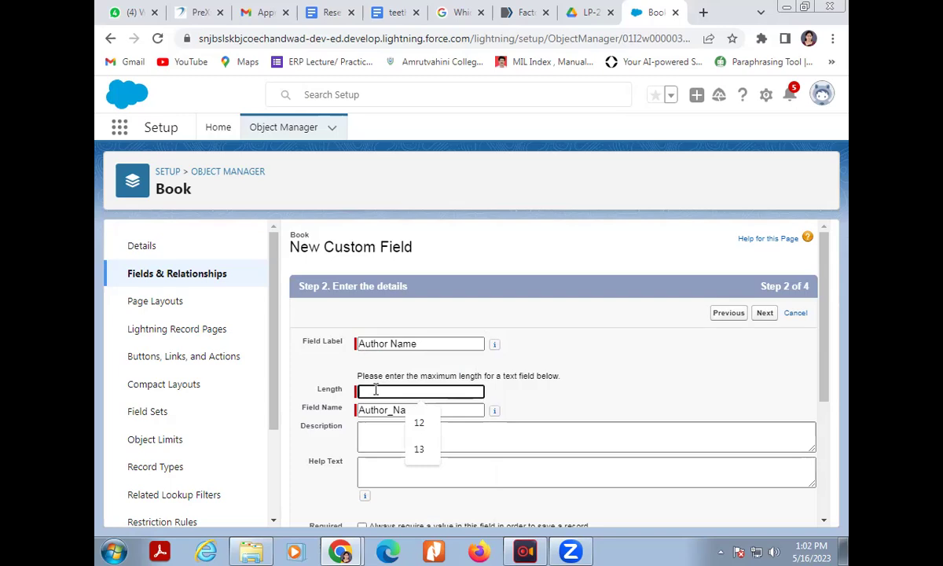
text(20)
Step: Enter "we can add author name" as the description of the Author Name field
click(395, 429)
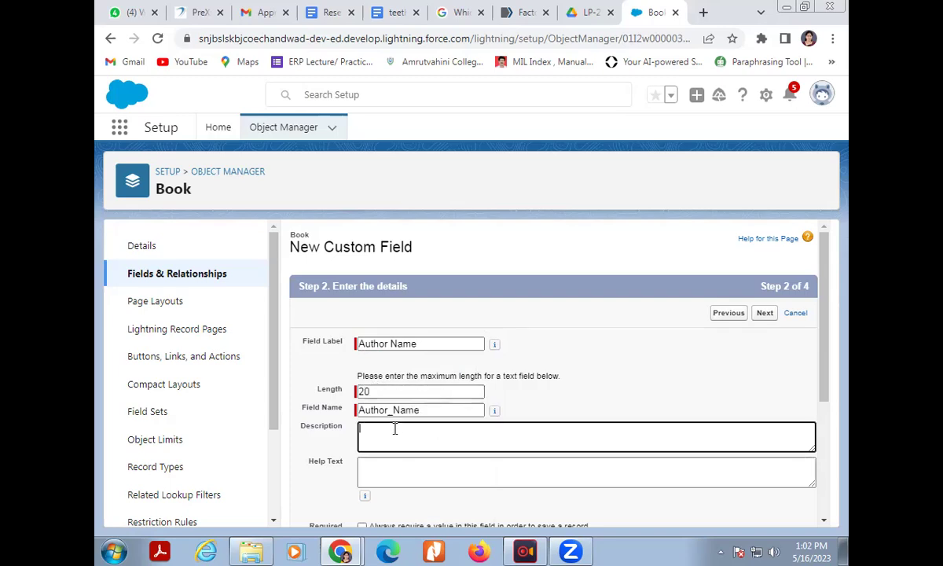
text(we can add suthor name)
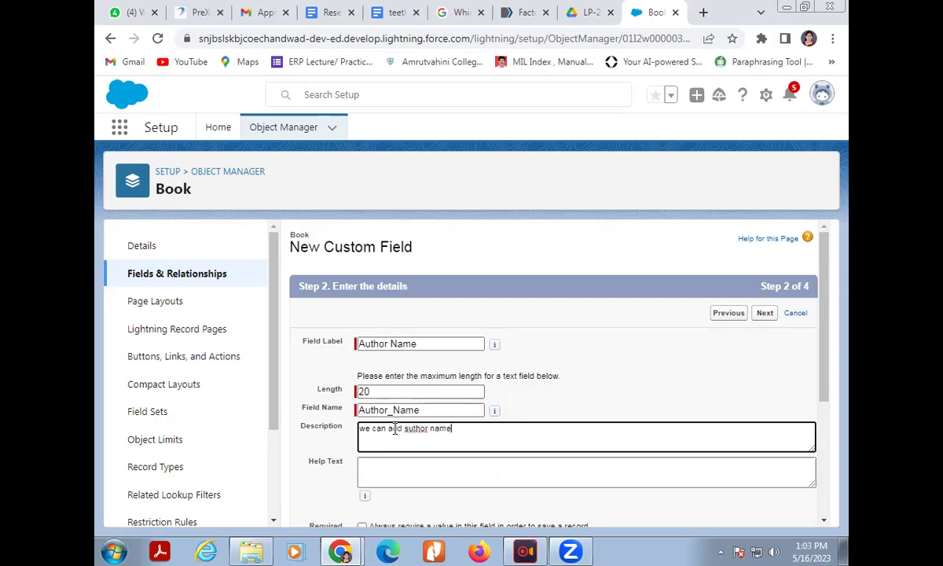
click(404, 429)
key(BackSpace)
text(a)
Step: Make a value in the Author Name field always required, leave the help text blank, and continue to field-level security
scroll(396, 460, down, 3)
click(379, 268)
scroll(391, 327, up, 1)
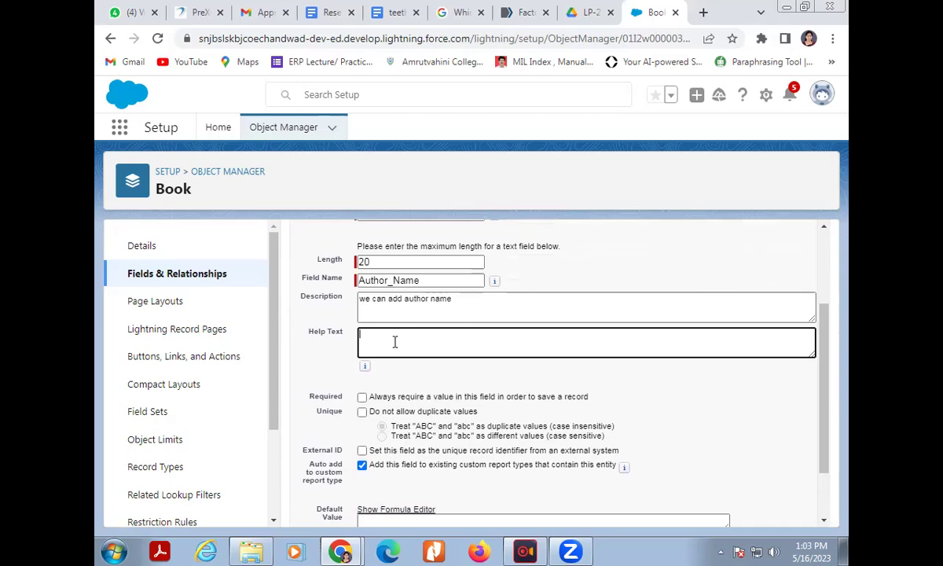
scroll(401, 428, down, 1)
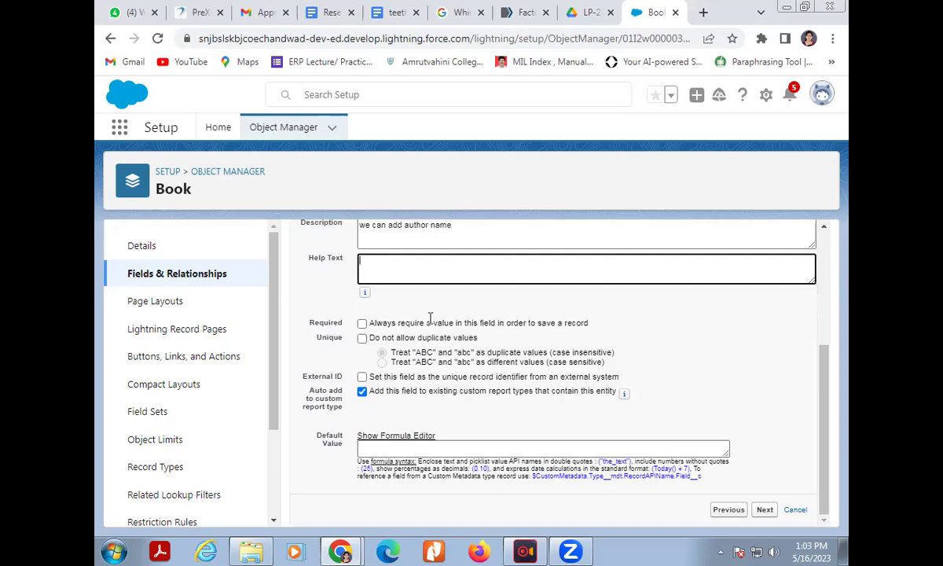
click(361, 324)
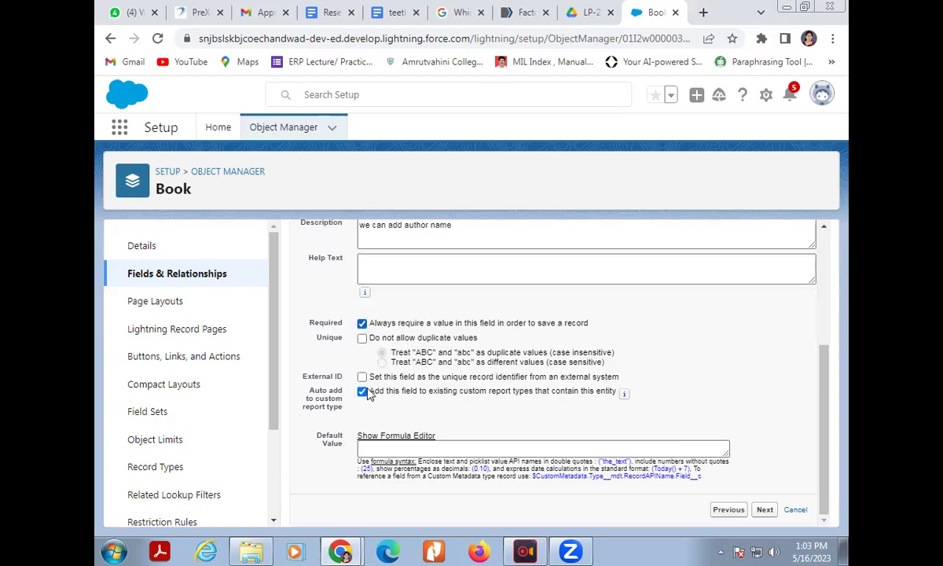
click(767, 511)
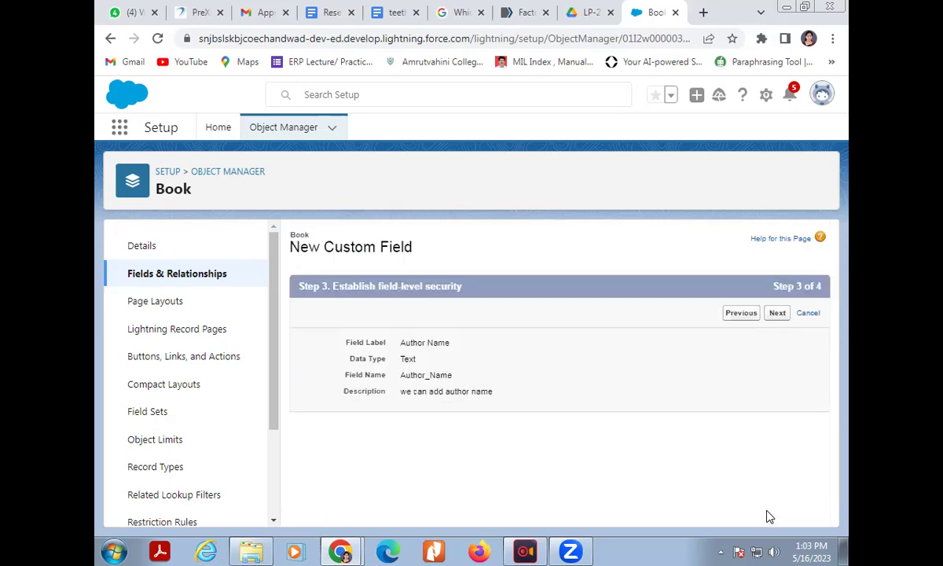
Step: Accept the default field-level security and Book Layout for Author Name, save the field, and start another custom field
scroll(760, 483, down, 10)
scroll(759, 480, up, 10)
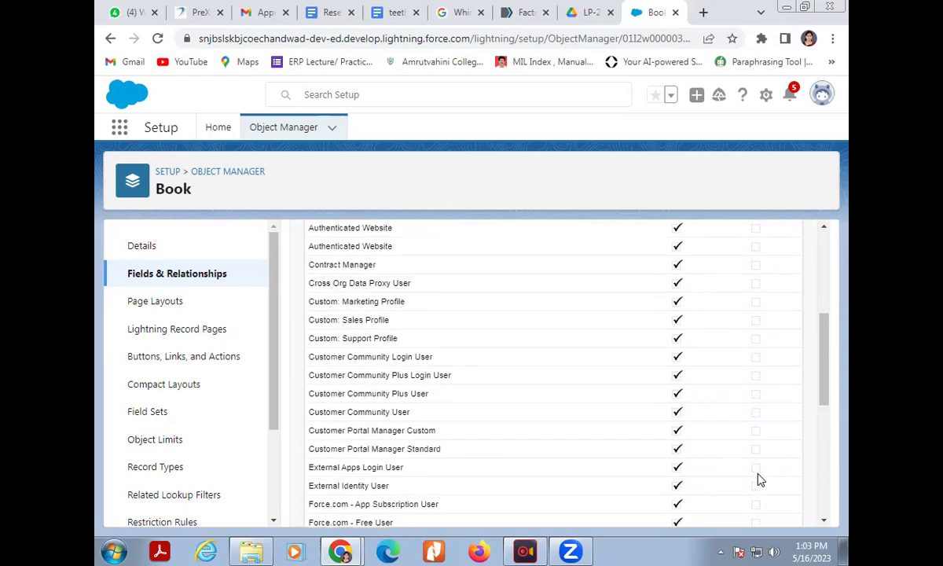
scroll(759, 481, down, 10)
click(765, 509)
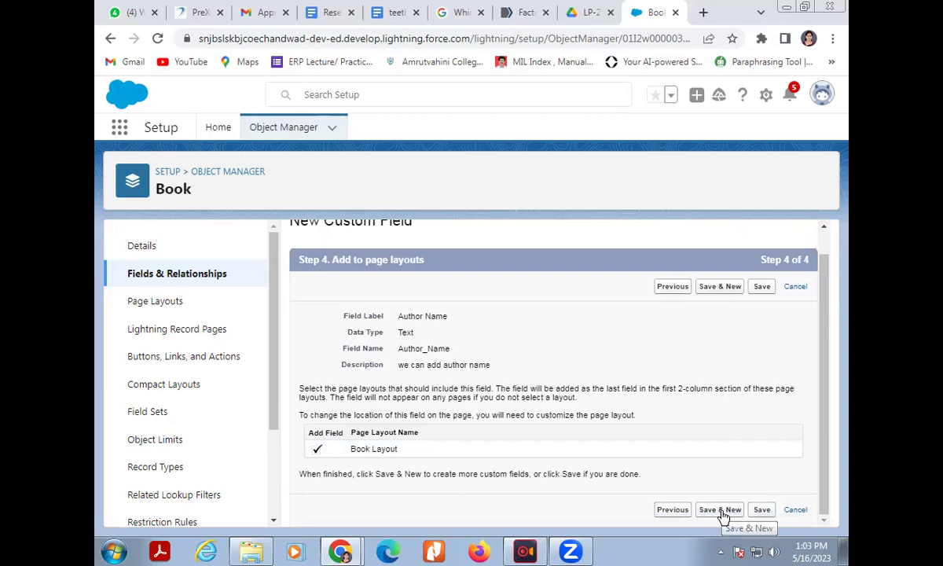
click(721, 510)
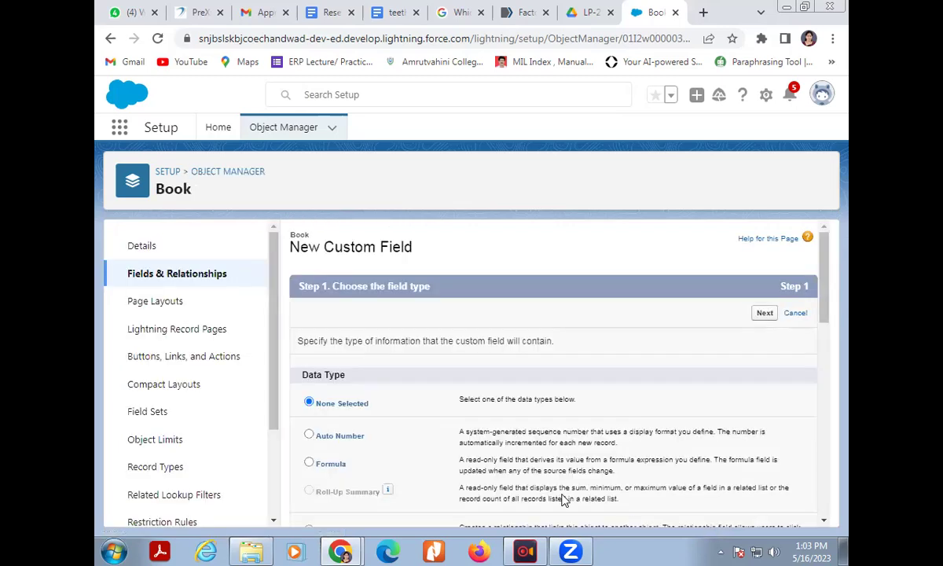
Step: Choose Text as the data type of the new Book field and continue to the field details
scroll(559, 493, down, 4)
scroll(559, 494, down, 2)
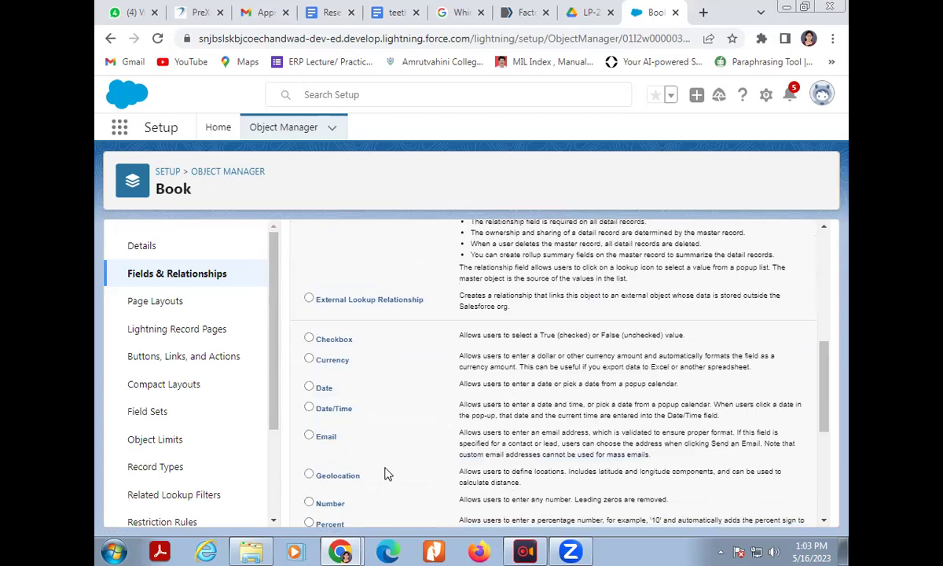
scroll(384, 479, down, 5)
scroll(383, 474, down, 2)
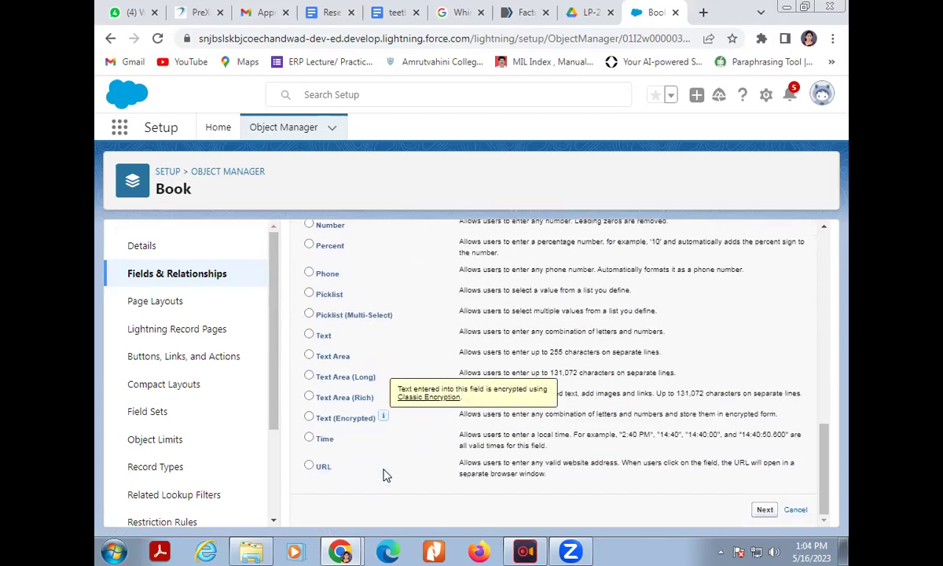
click(310, 335)
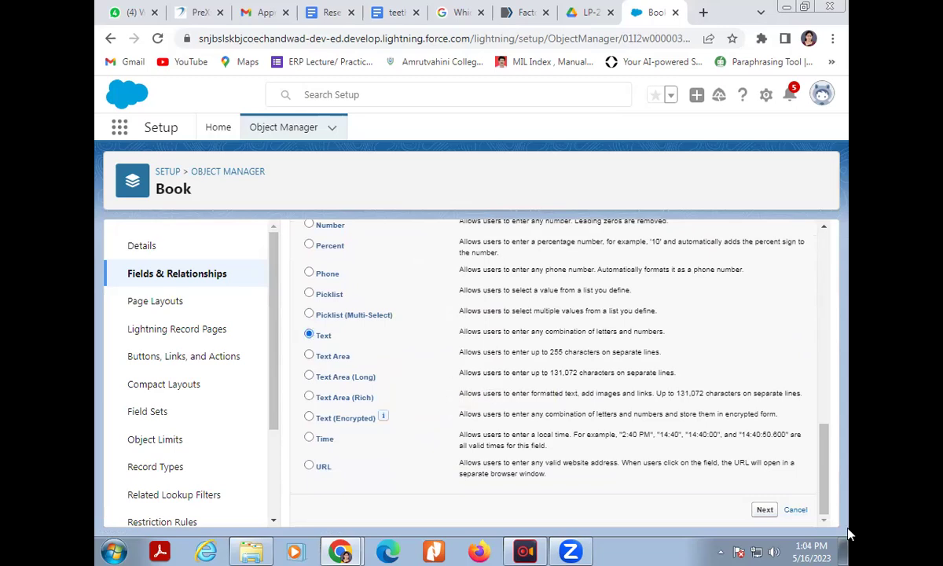
click(764, 509)
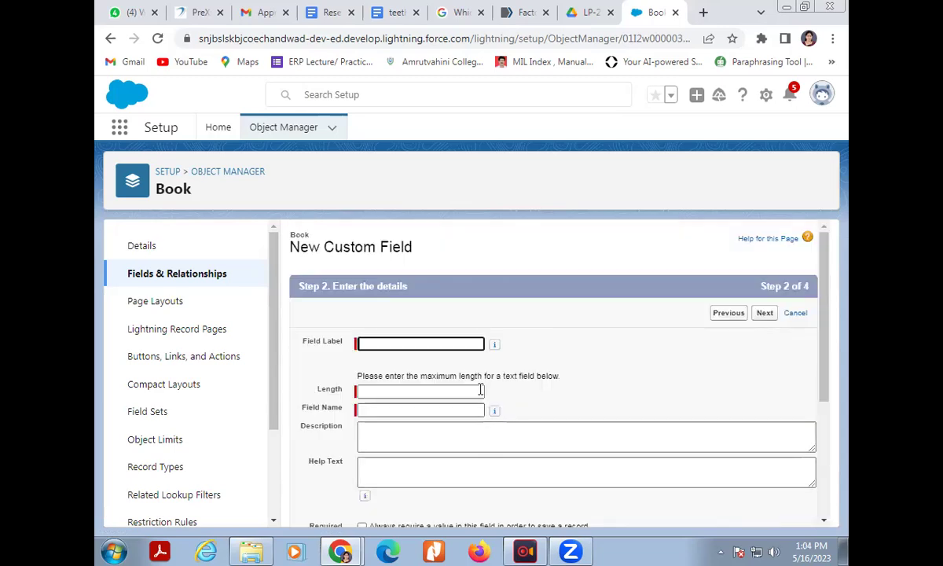
Step: Label the field Publisher with a maximum length of 30, leave the description blank, and continue to field-level security
text(Pu)
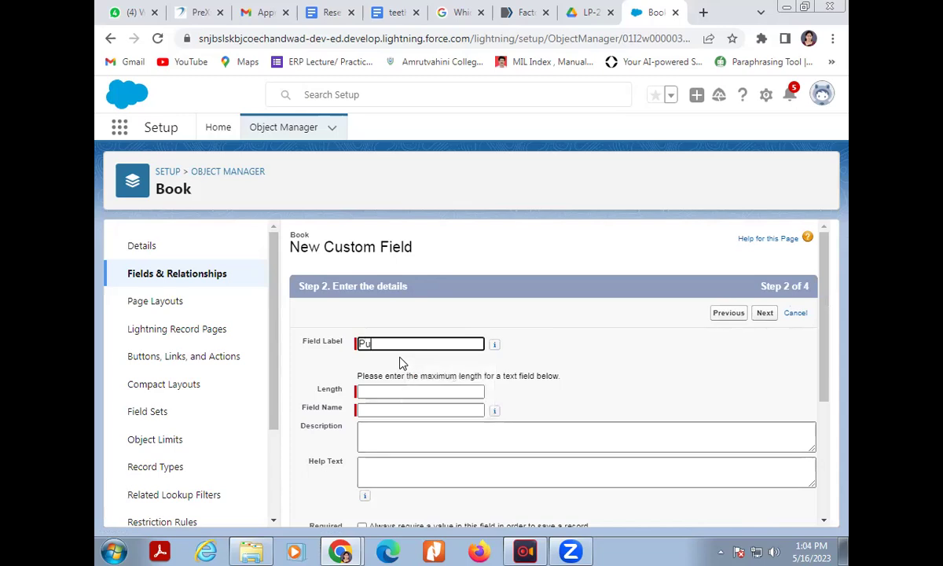
text(blisher)
click(387, 391)
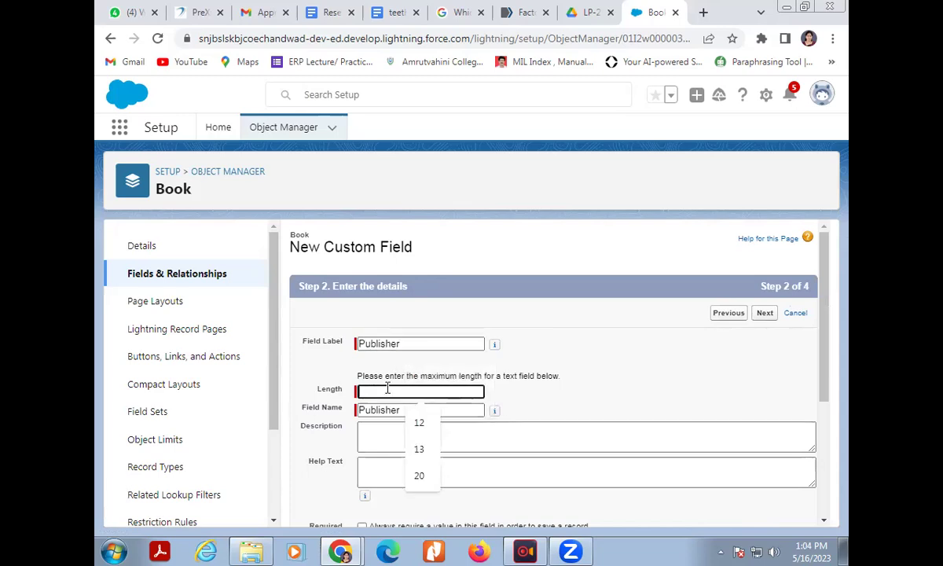
text(30)
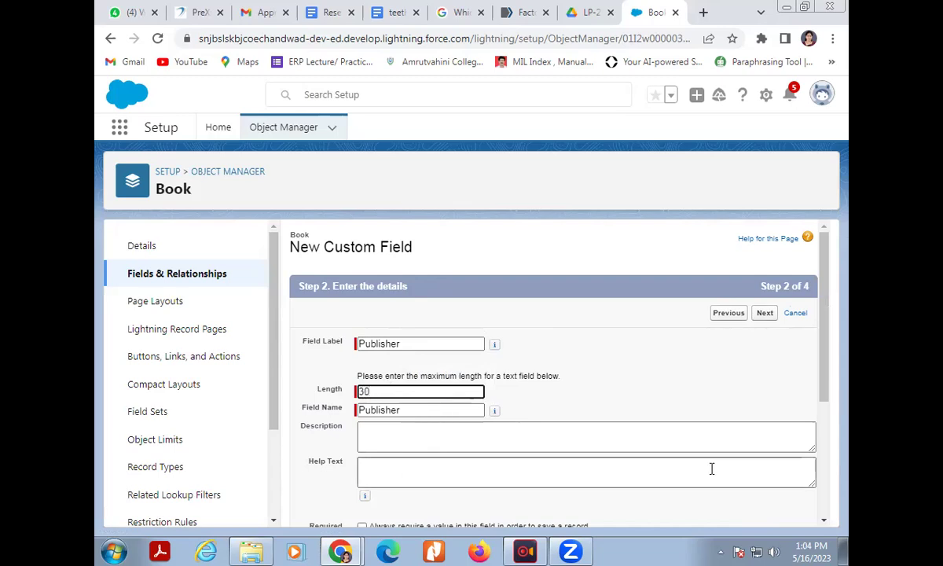
click(410, 431)
scroll(410, 430, down, 3)
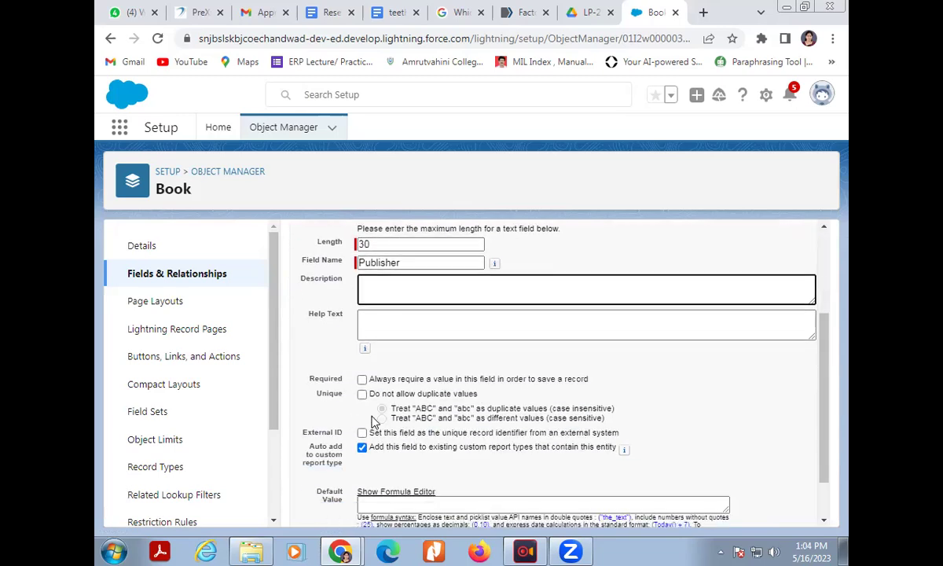
scroll(611, 475, down, 2)
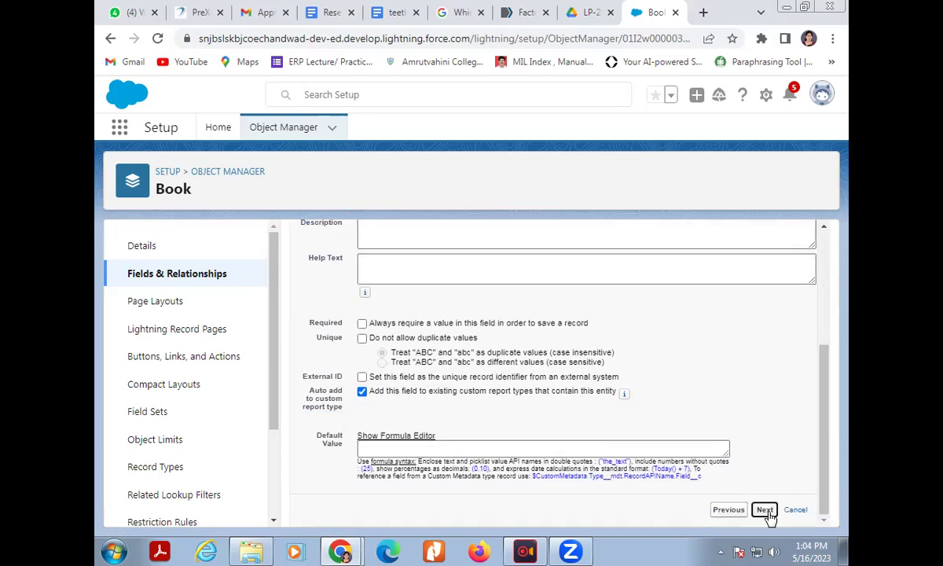
click(766, 511)
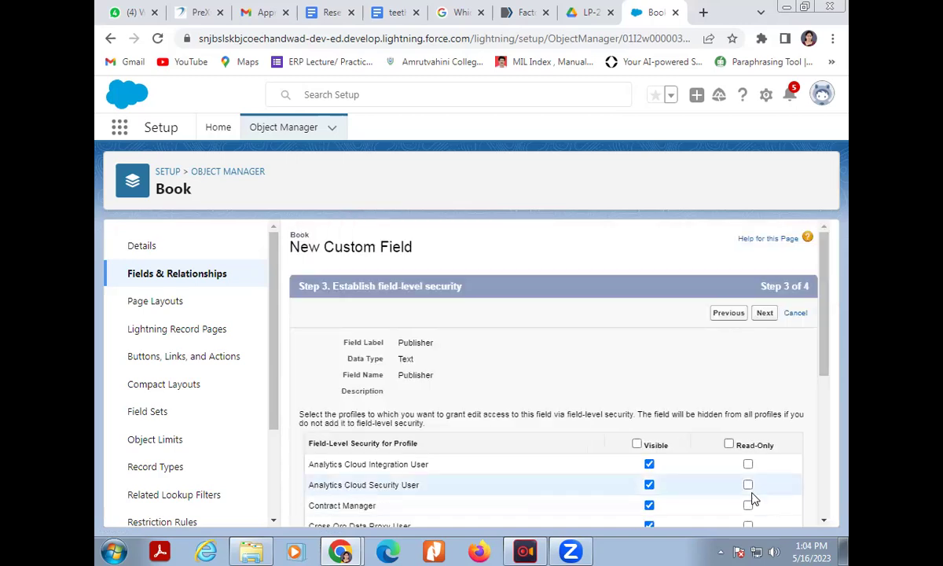
Step: Accept the default field-level security and Book Layout for Publisher, and save the field
scroll(759, 513, down, 4)
scroll(760, 512, down, 3)
click(767, 512)
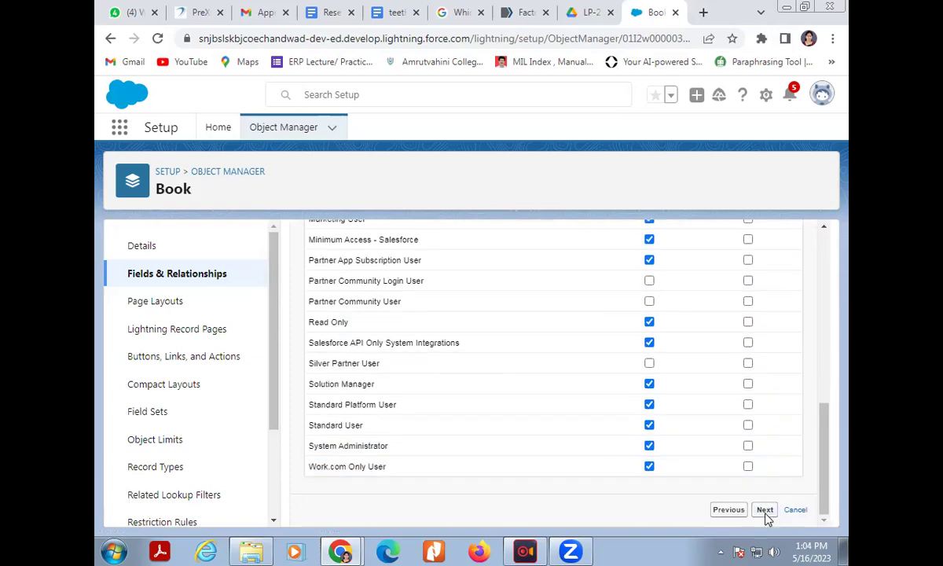
scroll(768, 519, down, 1)
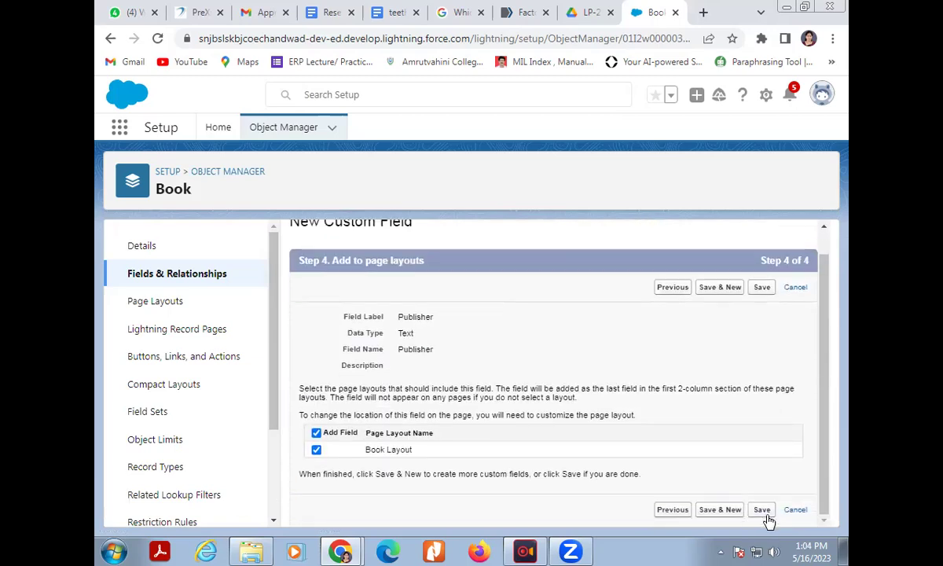
click(763, 510)
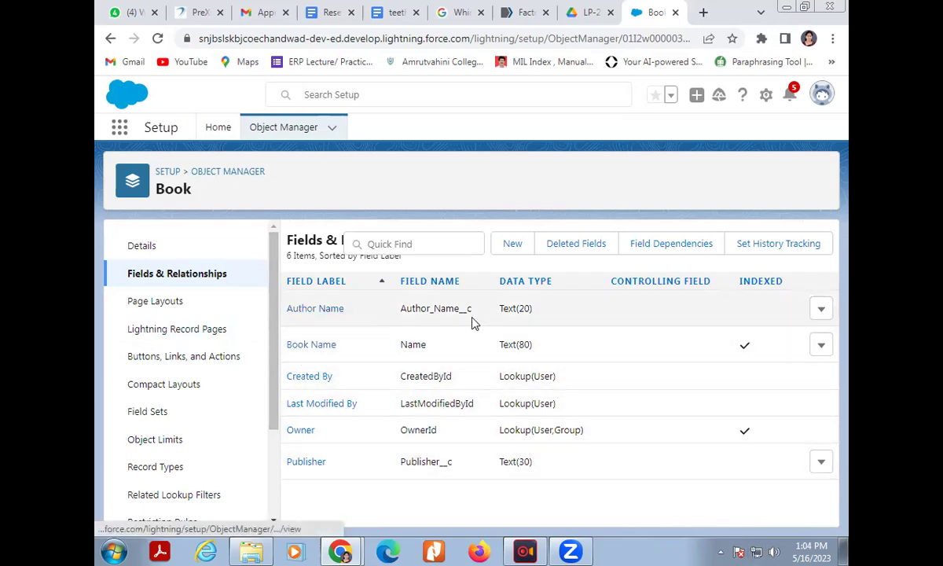
Step: Switch to the student_A object's fields and start a new custom field with the Text data type
click(332, 127)
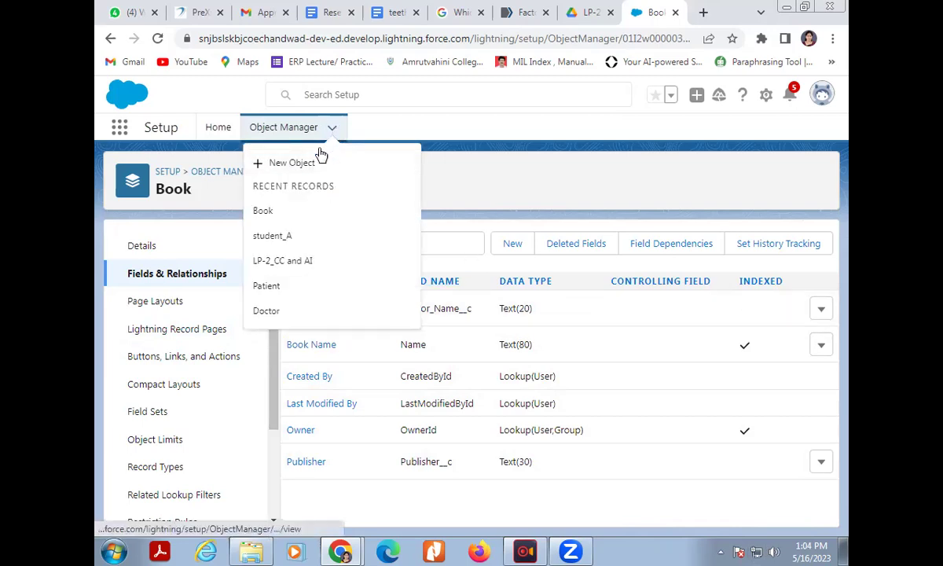
click(283, 244)
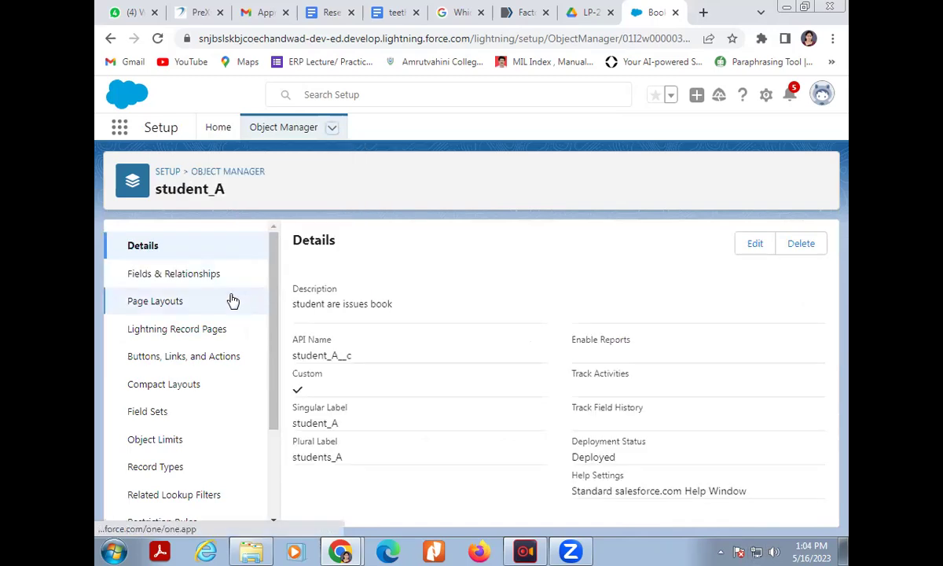
click(190, 274)
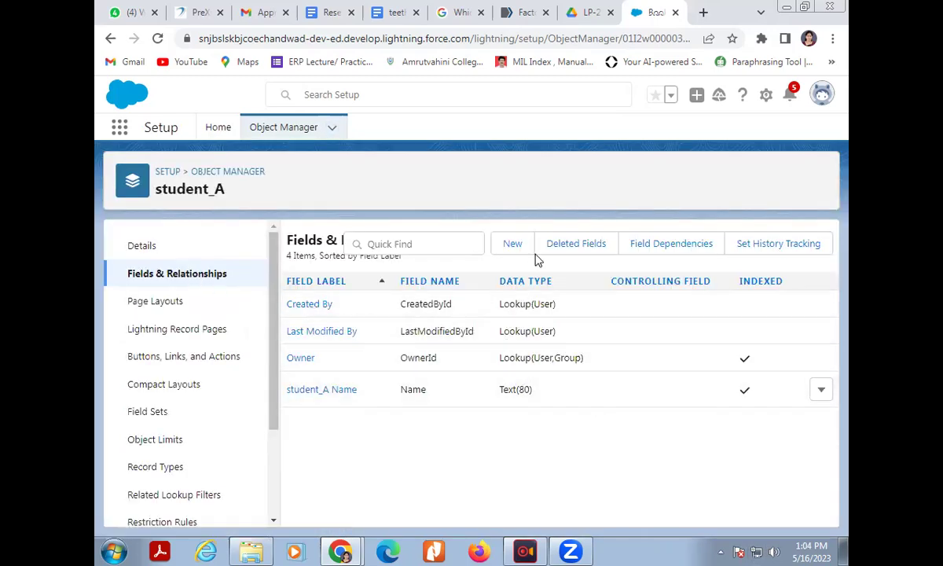
click(512, 243)
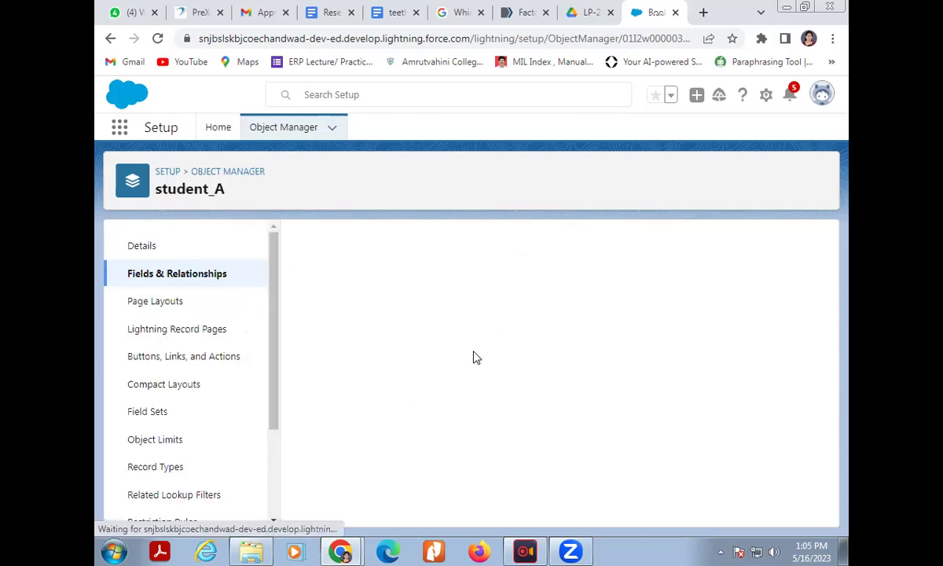
scroll(422, 430, down, 5)
scroll(361, 437, down, 4)
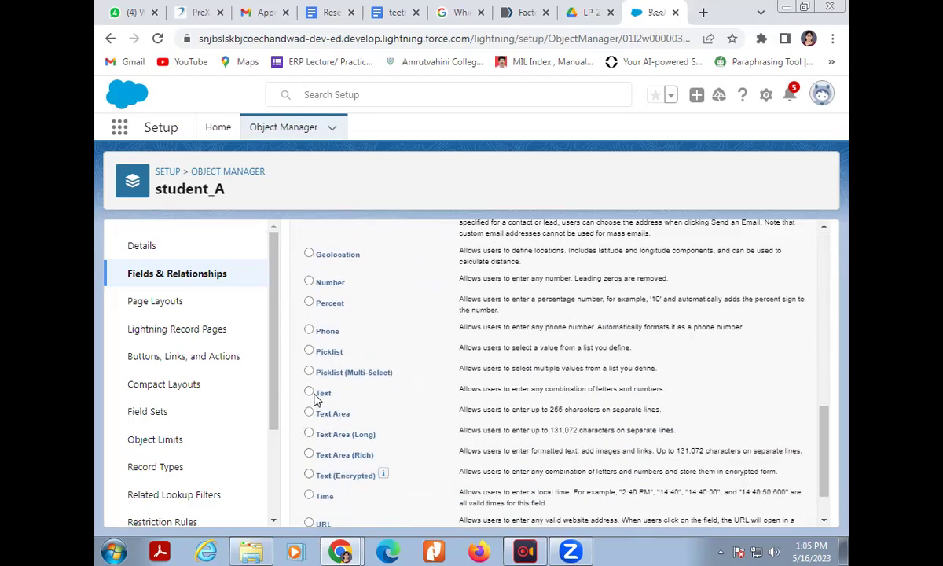
scroll(678, 459, down, 1)
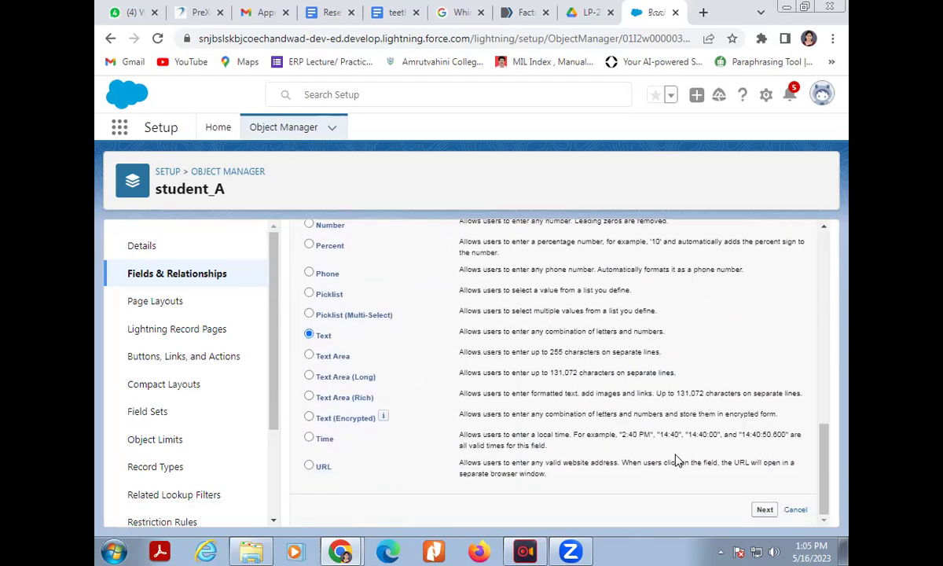
click(766, 510)
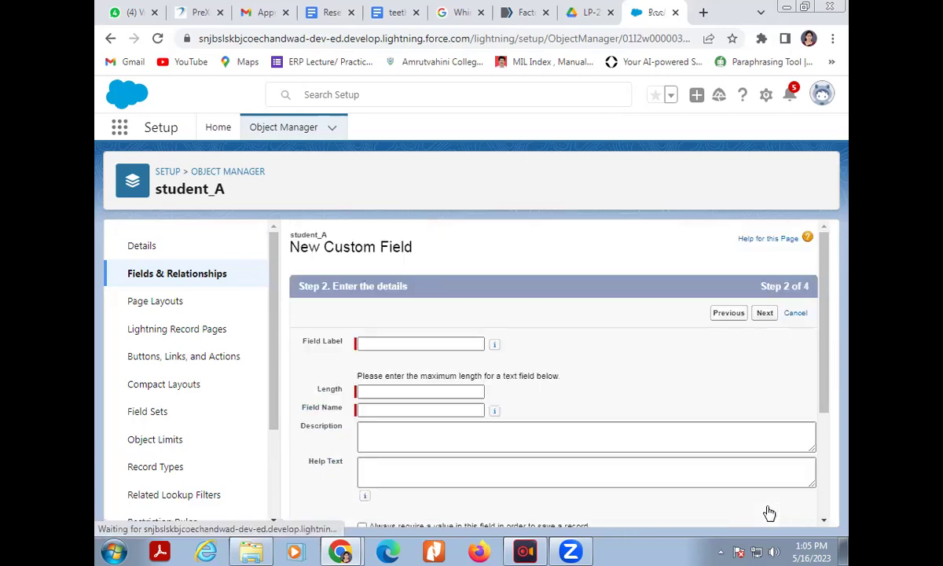
Step: Label the new student_A field Class and set its maximum length to 10
click(374, 341)
text(Class)
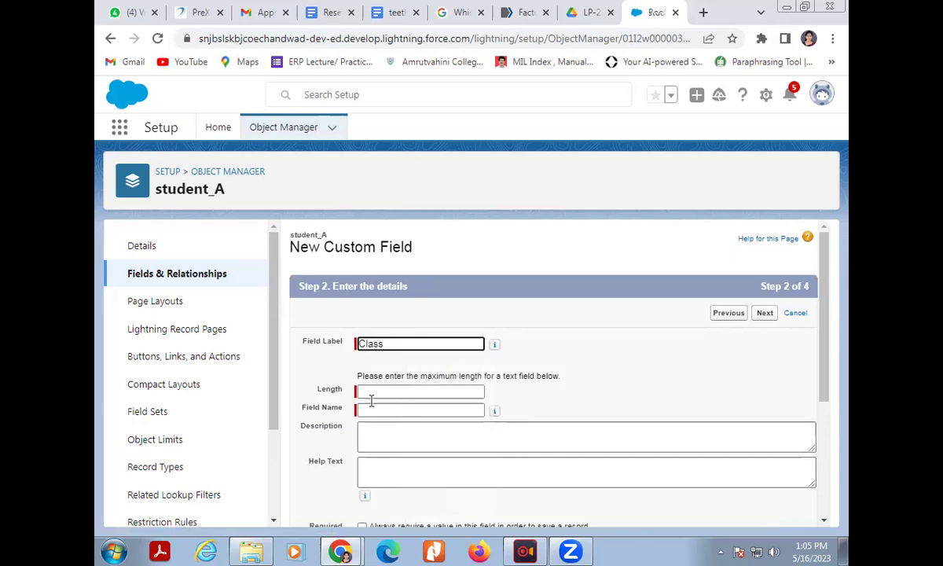
click(371, 393)
text(10)
Step: Enter "Add year of student" as the description of the Class field and continue to field-level security
click(376, 431)
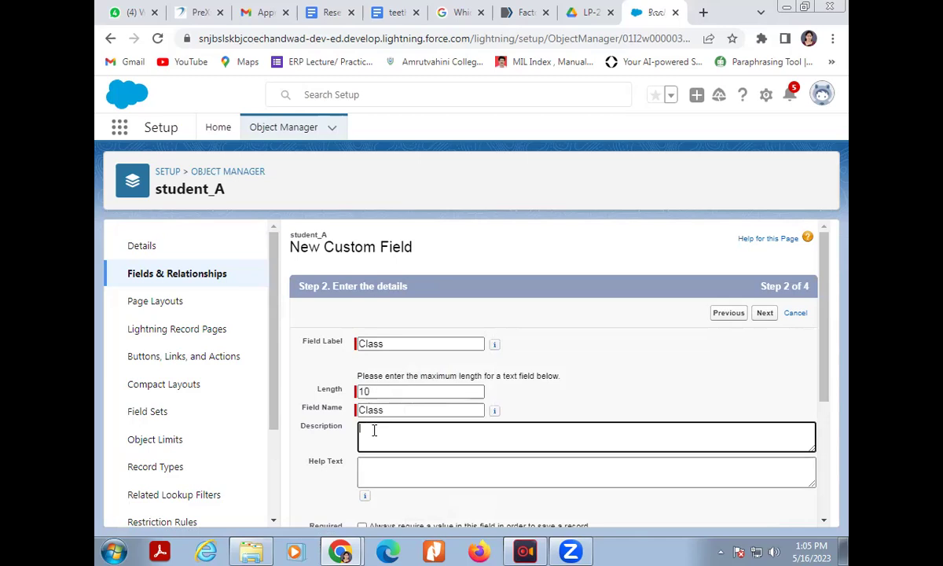
text(Add)
text( year)
text( od)
text( student)
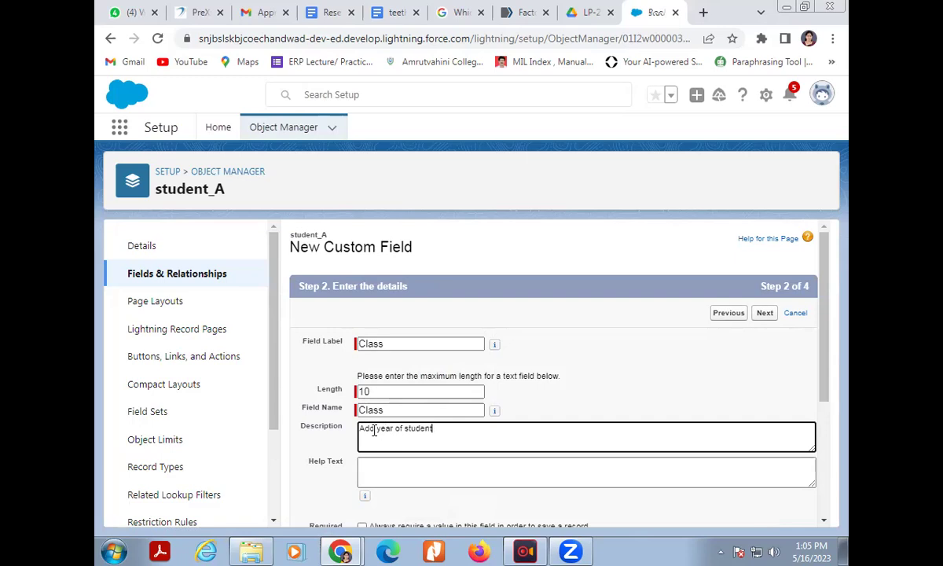
scroll(374, 431, down, 3)
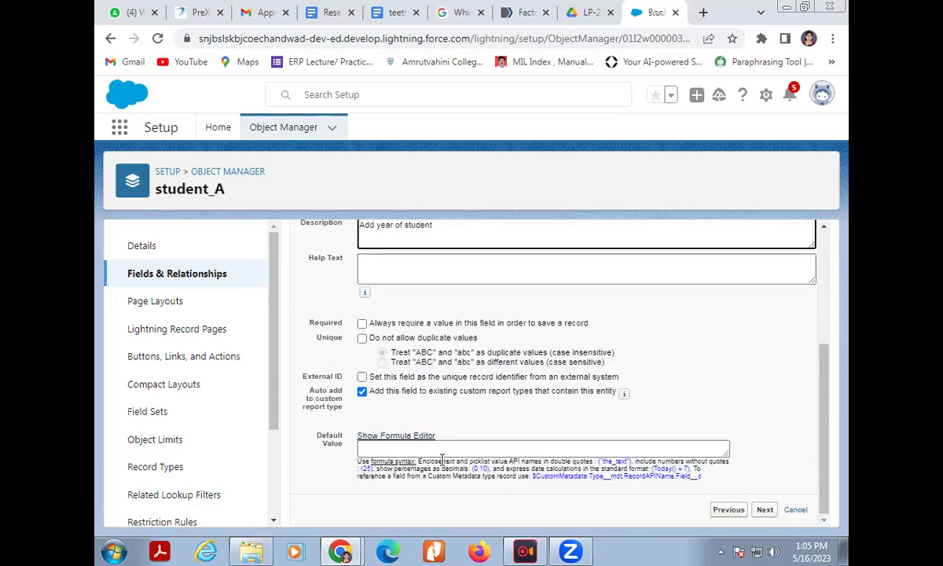
click(766, 510)
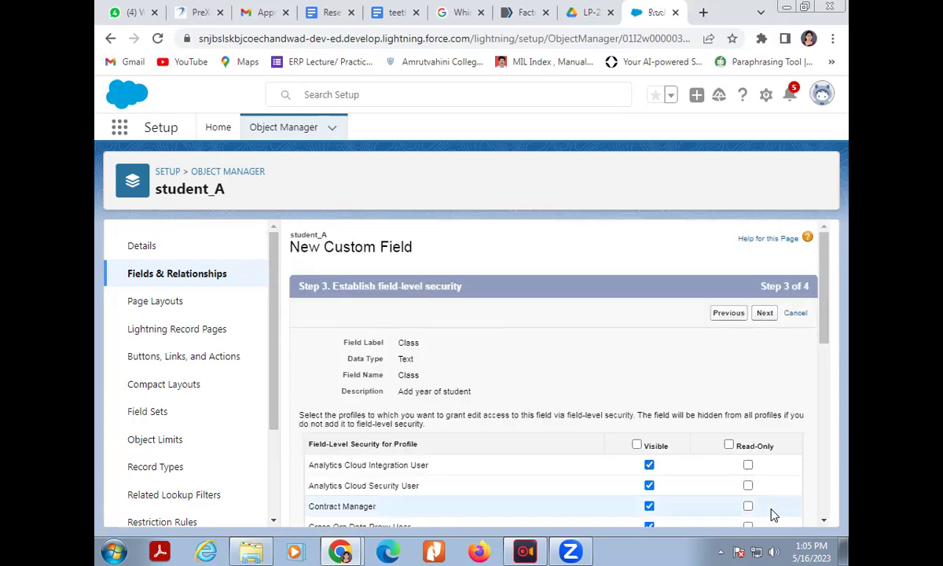
Step: Accept the default field-level security and student_A Layout for Class, save the field, and dismiss the Recycle Bin tip
scroll(757, 507, down, 6)
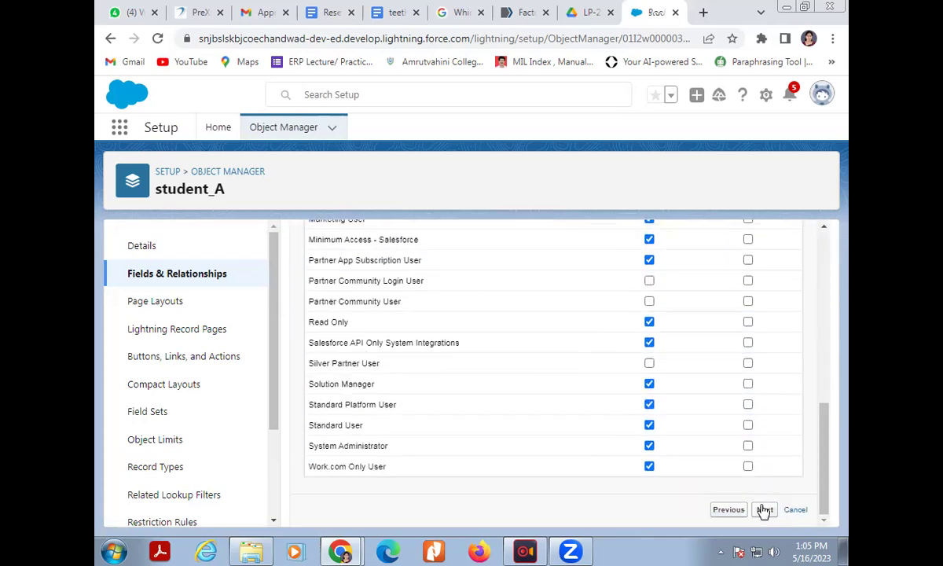
click(764, 510)
scroll(708, 496, down, 1)
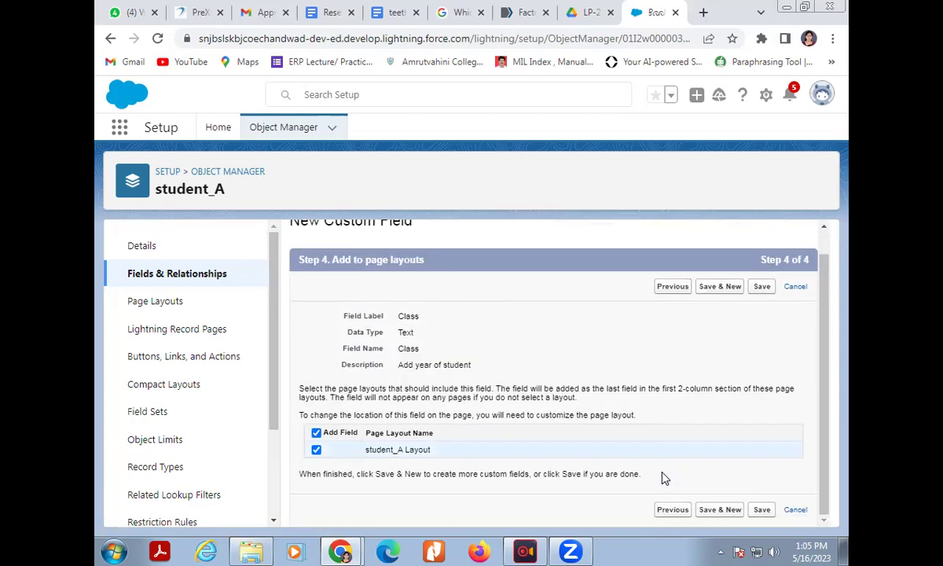
click(762, 510)
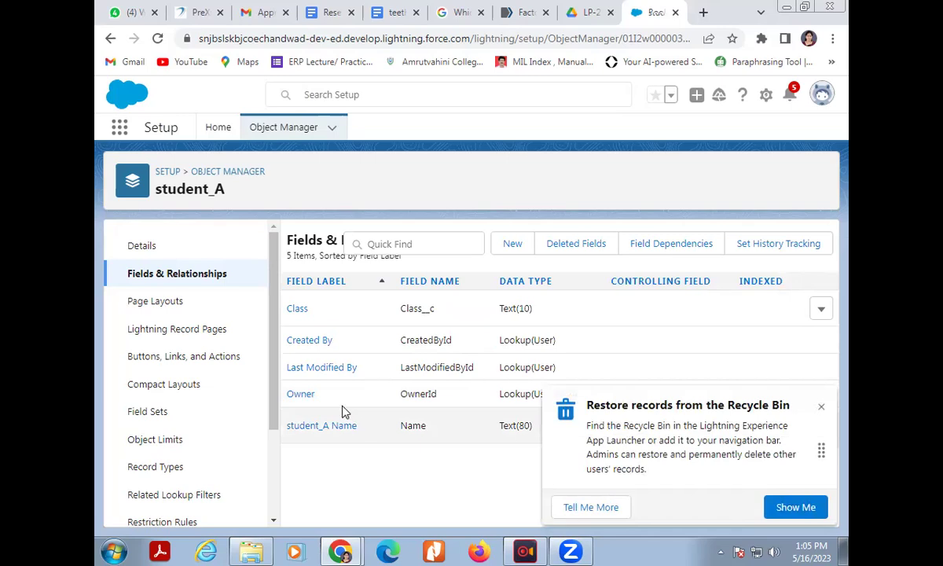
click(823, 410)
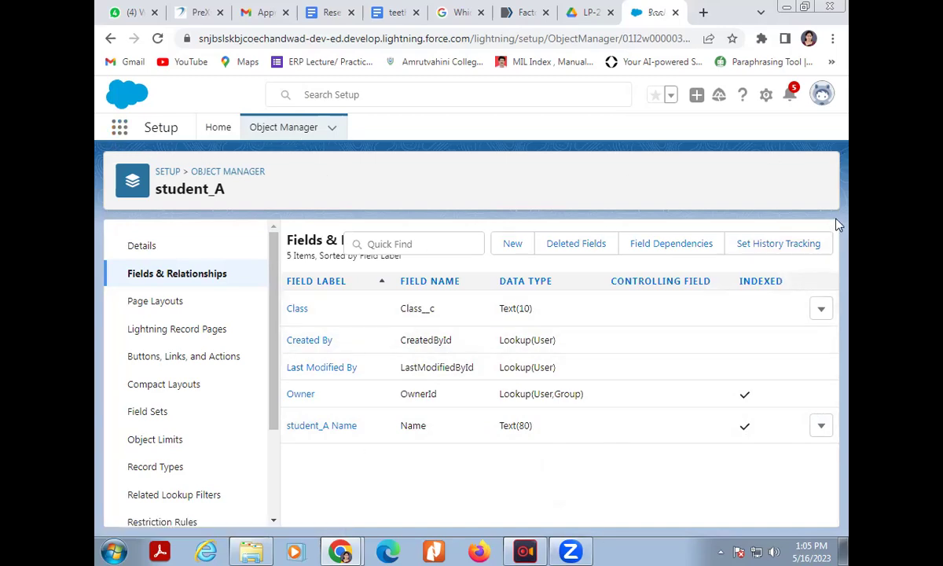
Step: Open the Setup home page
click(766, 100)
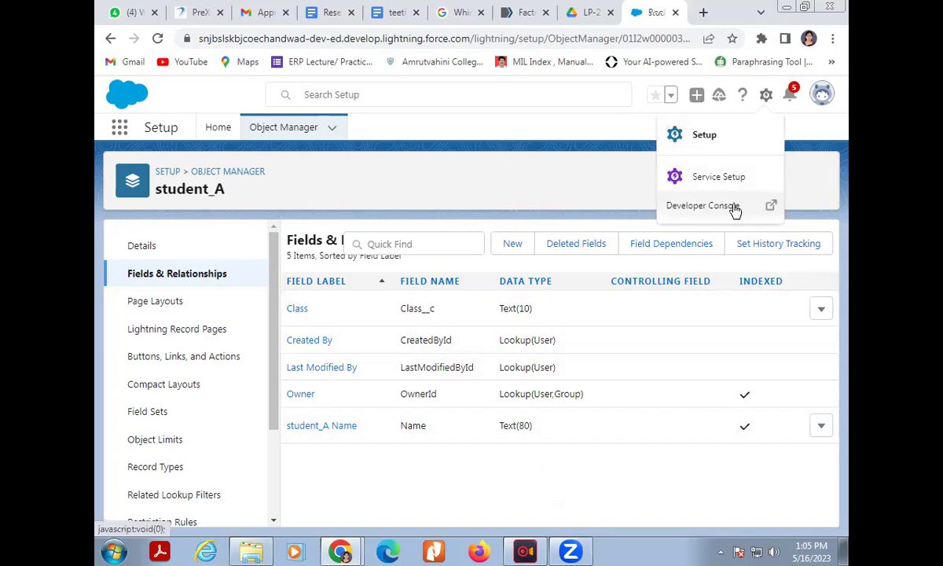
click(705, 136)
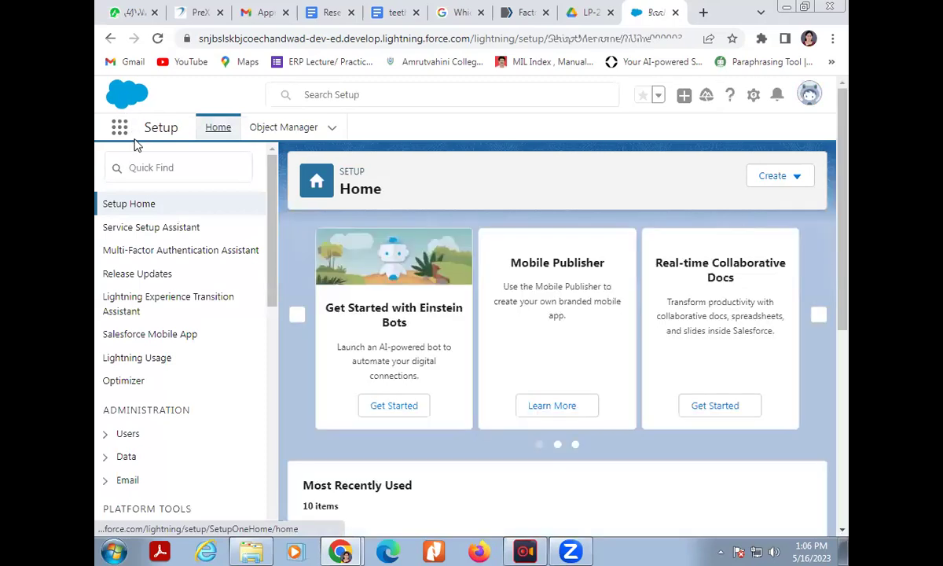
click(147, 171)
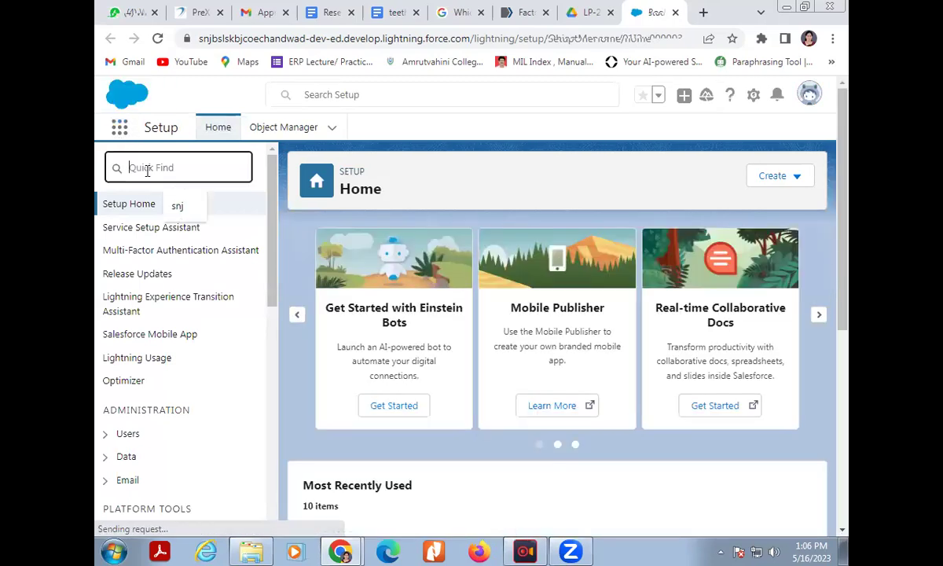
click(118, 129)
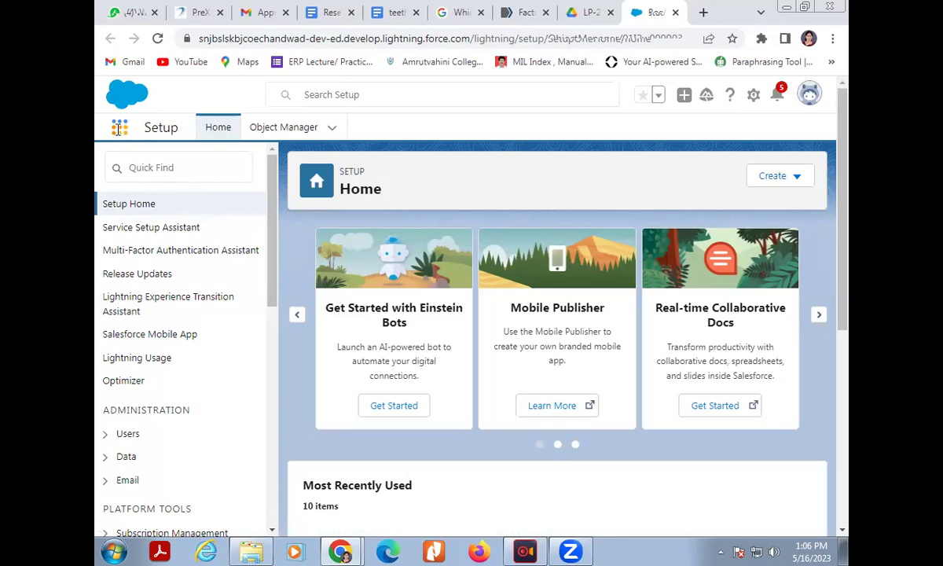
click(119, 131)
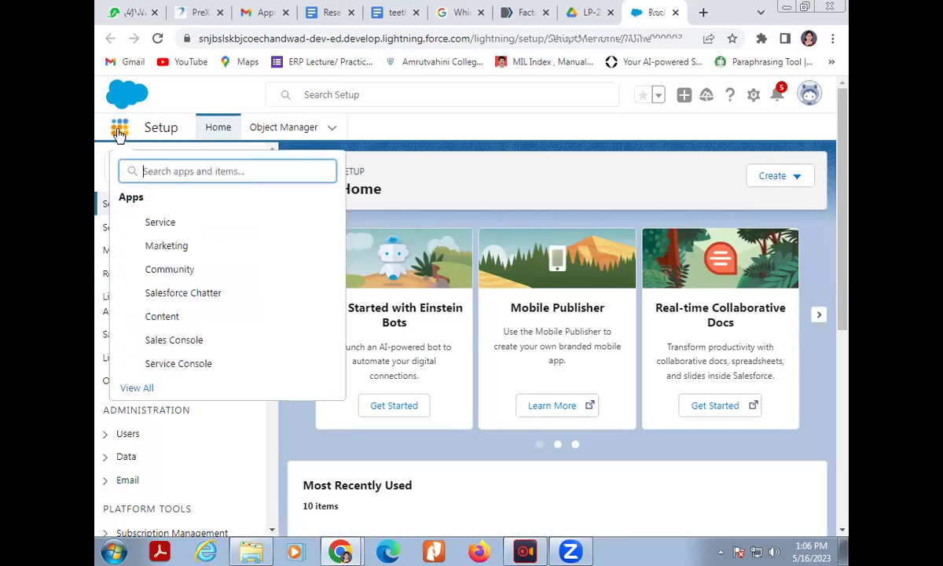
key(Escape)
Step: Find "tab" in the Setup navigation and open the Tabs page
click(159, 176)
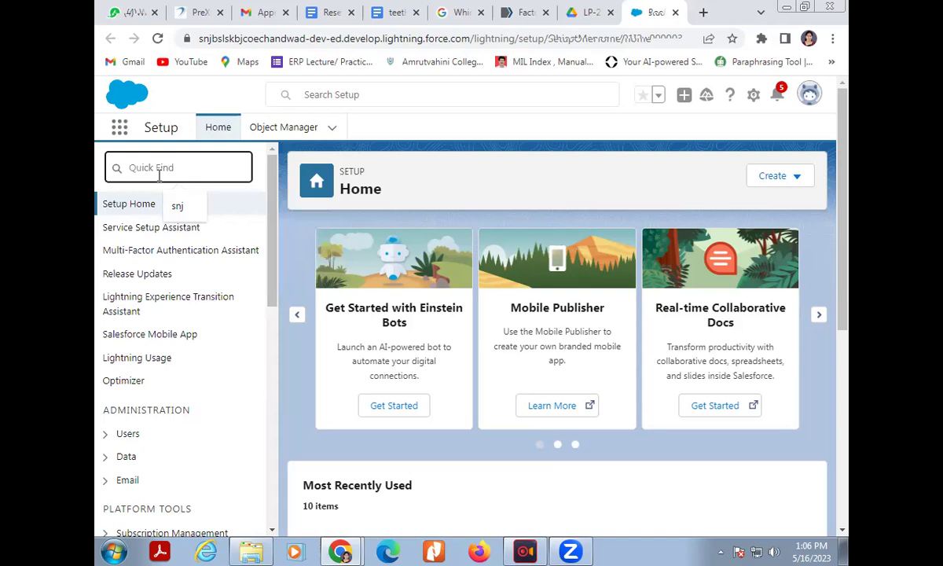
text(t)
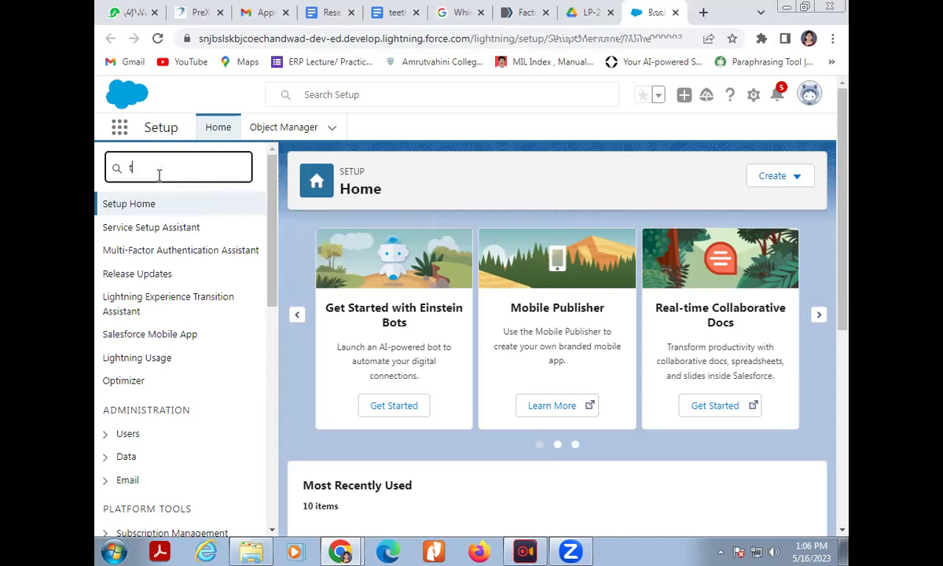
text(ab)
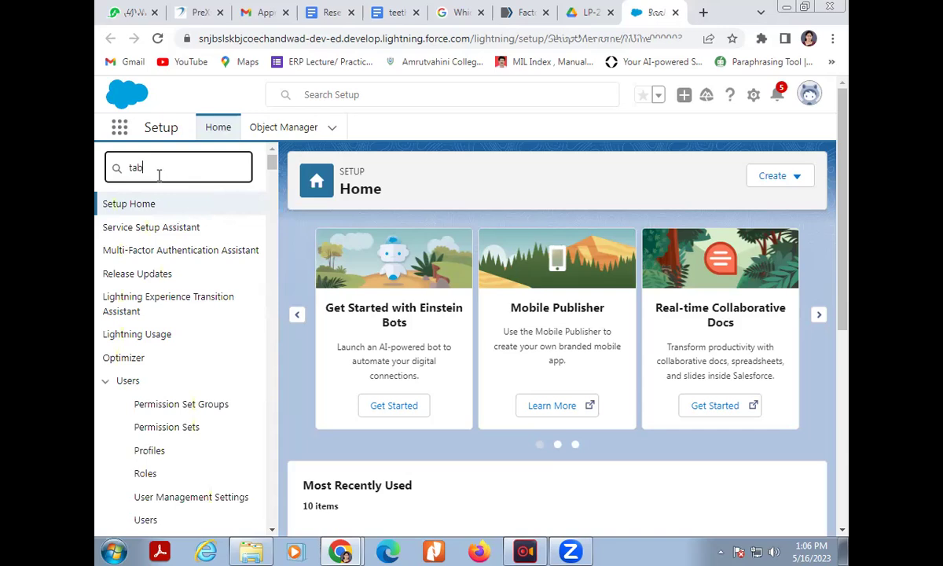
click(148, 280)
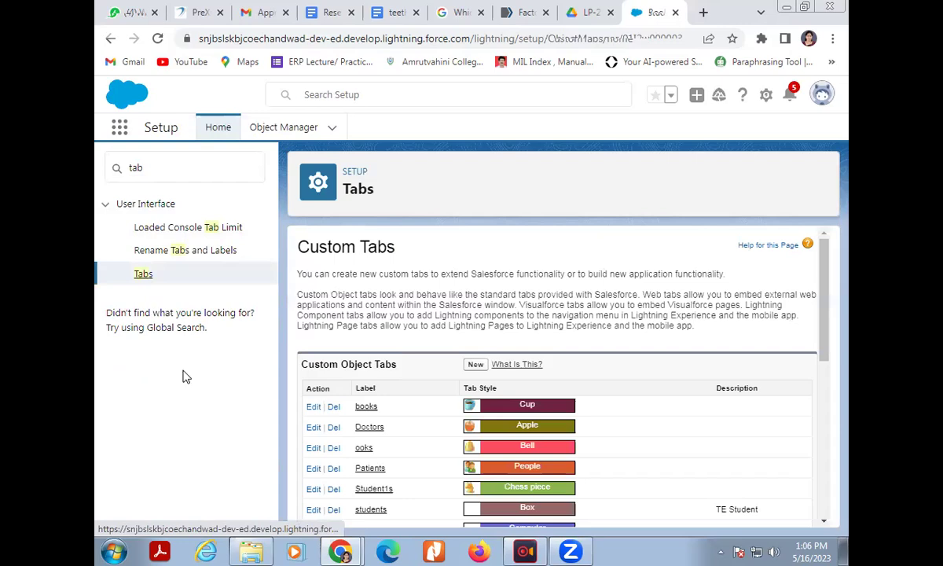
Step: Start a new custom object tab for the Book object and give it the Bottle tab style
scroll(633, 385, down, 1)
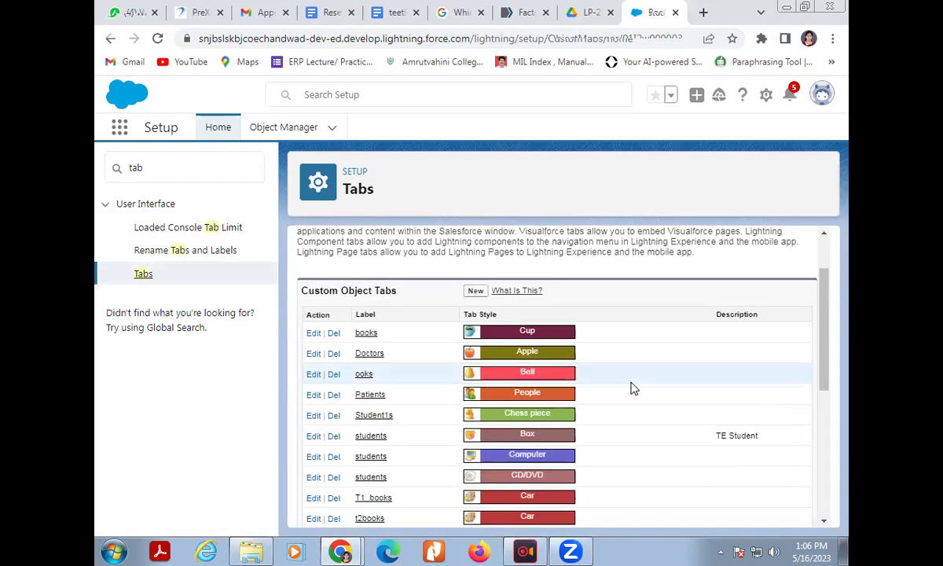
scroll(625, 393, down, 3)
scroll(612, 410, up, 5)
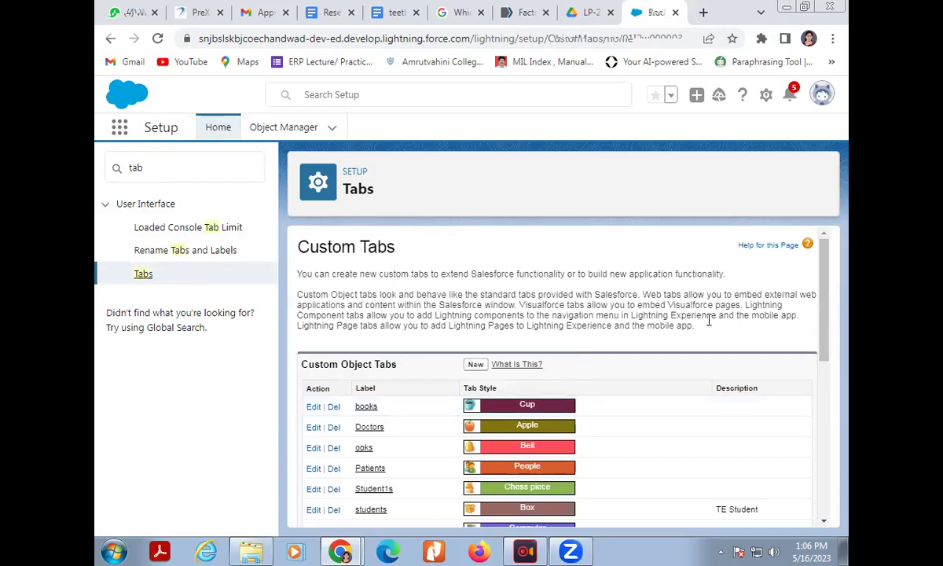
click(477, 365)
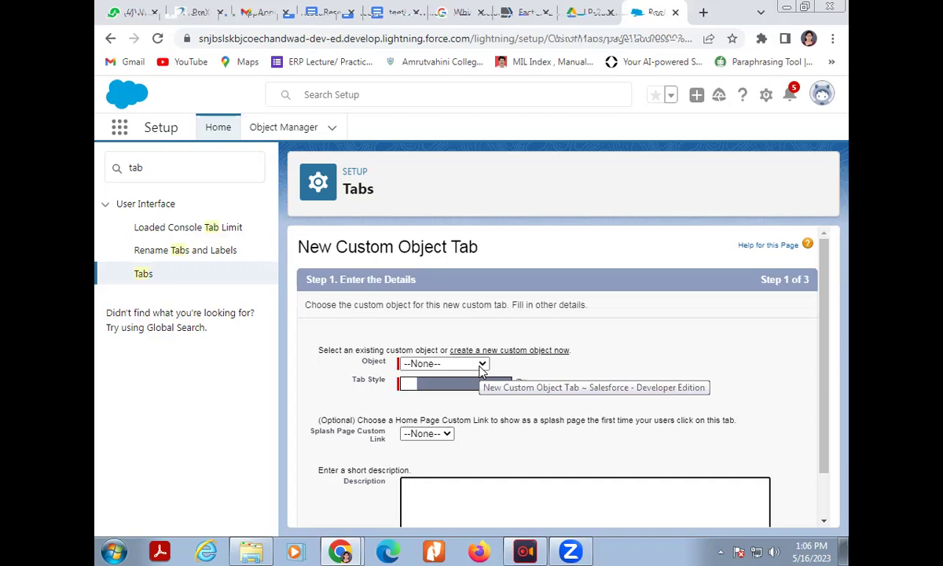
click(482, 363)
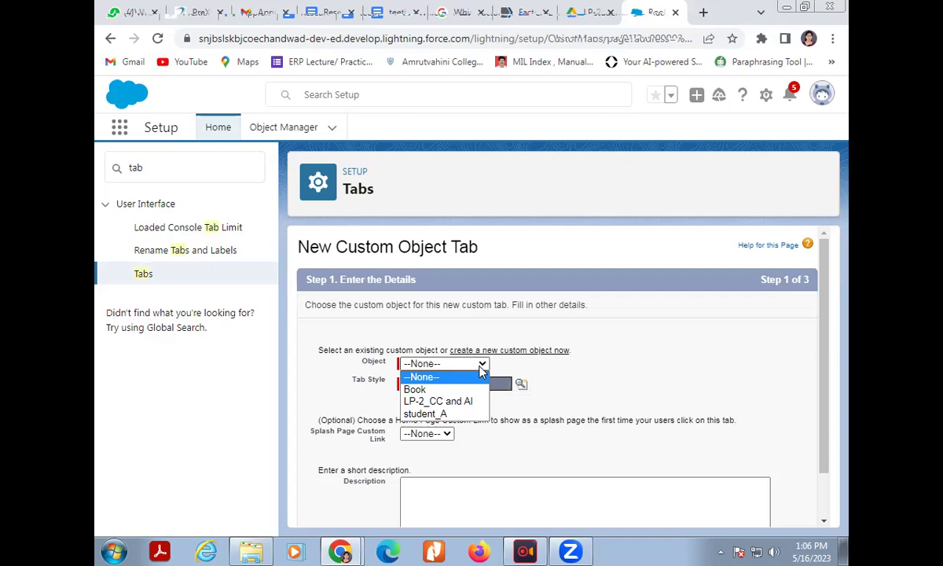
click(453, 390)
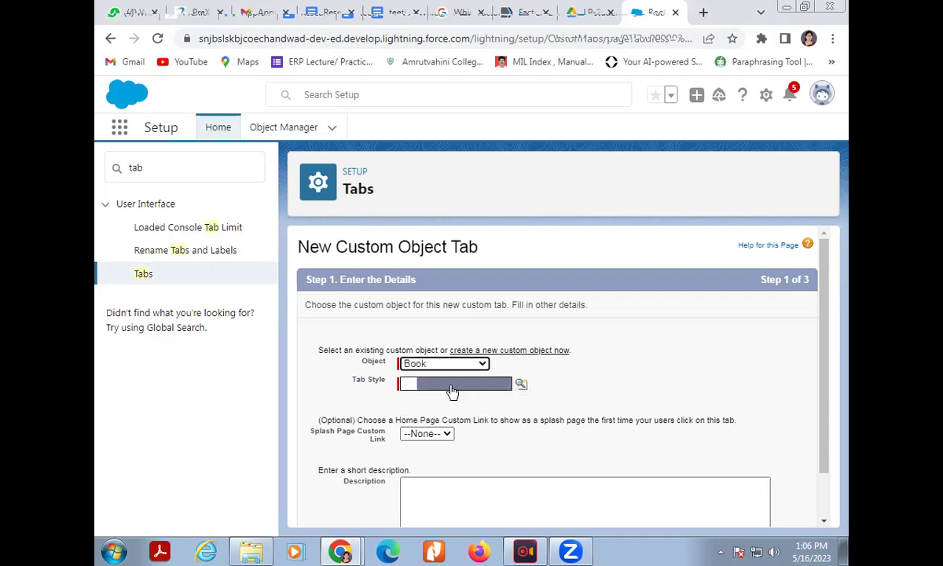
click(453, 389)
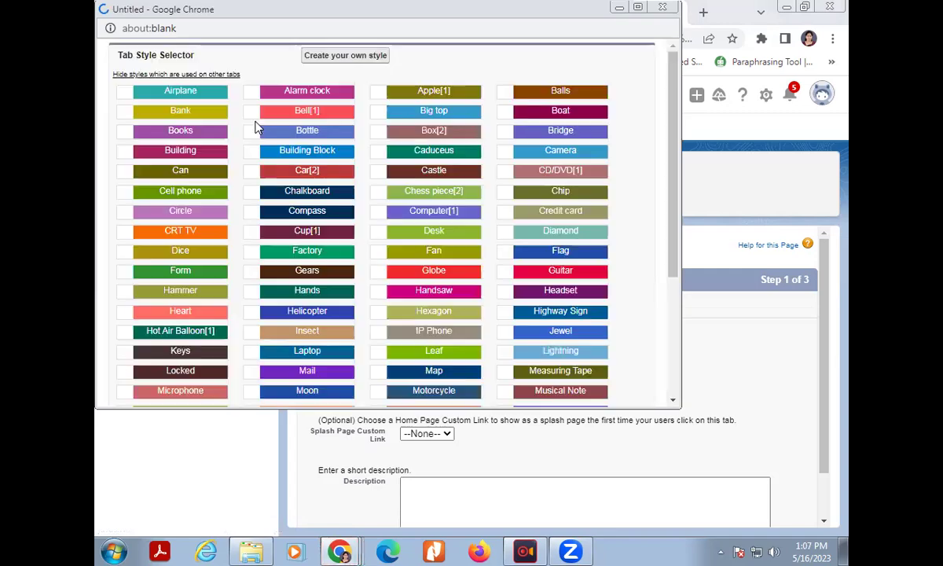
click(297, 132)
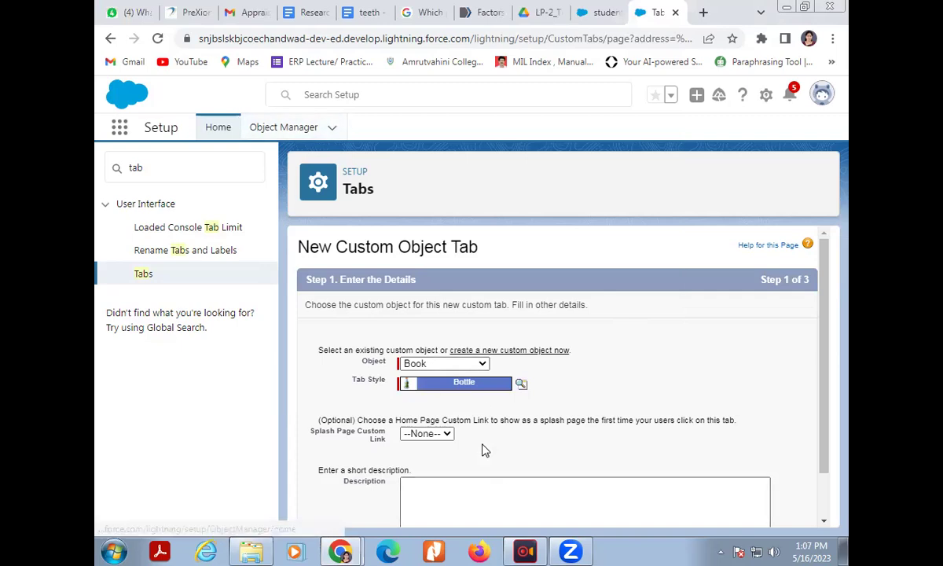
Step: Keep the splash page custom link of the Book tab at None and continue to the profile settings
click(424, 434)
click(431, 445)
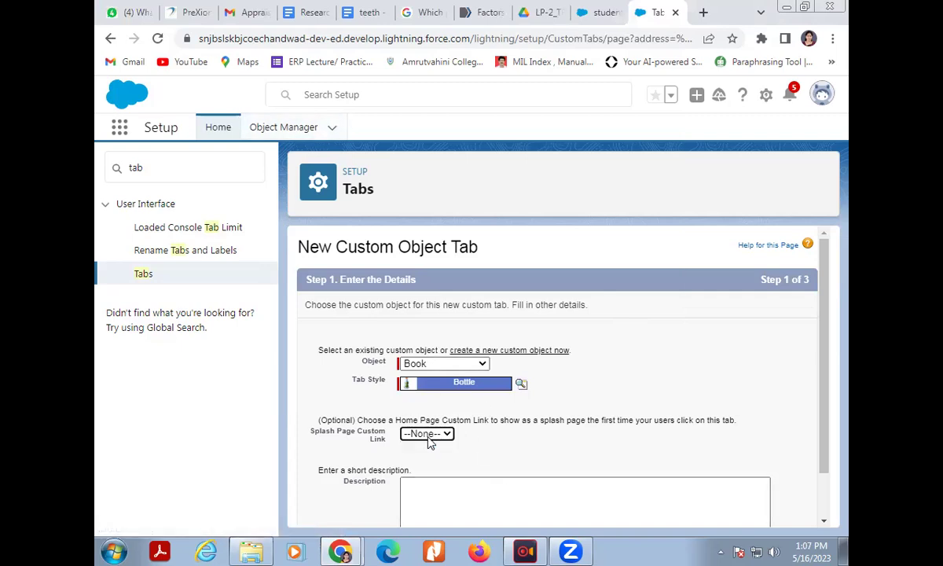
scroll(430, 445, down, 1)
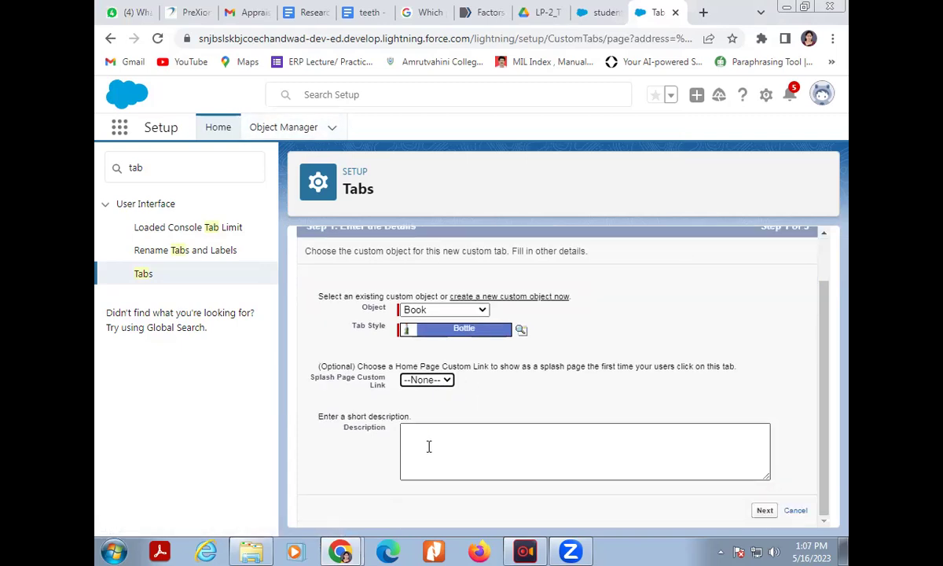
click(764, 511)
Step: Accept the Default On visibility for all profiles and the default app selection, and save the Book tab
scroll(672, 472, down, 1)
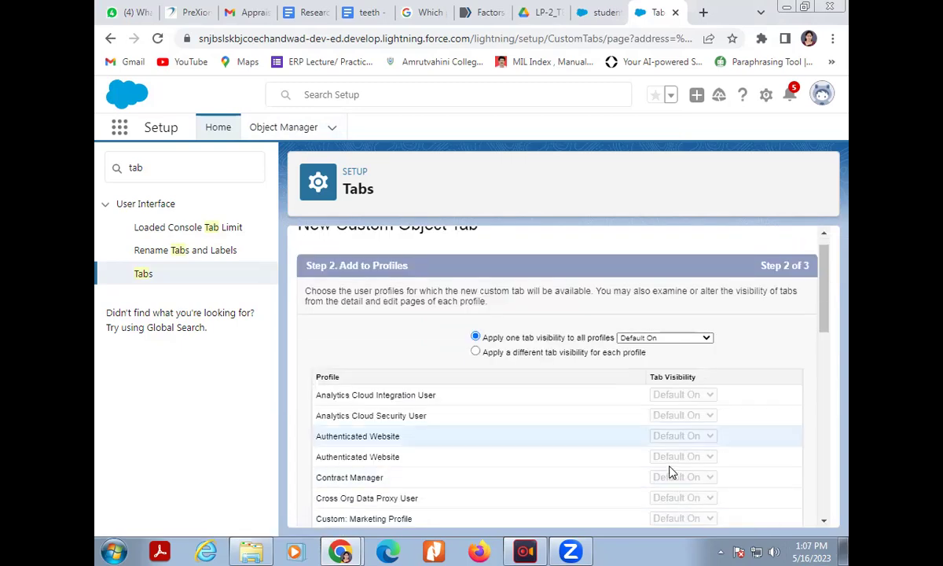
scroll(672, 472, down, 10)
click(766, 514)
scroll(689, 457, down, 10)
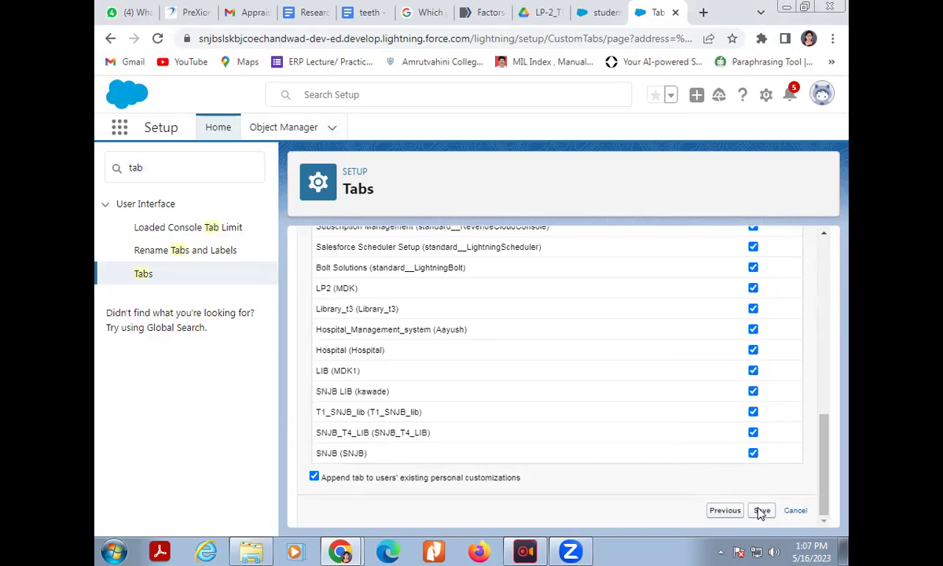
click(762, 512)
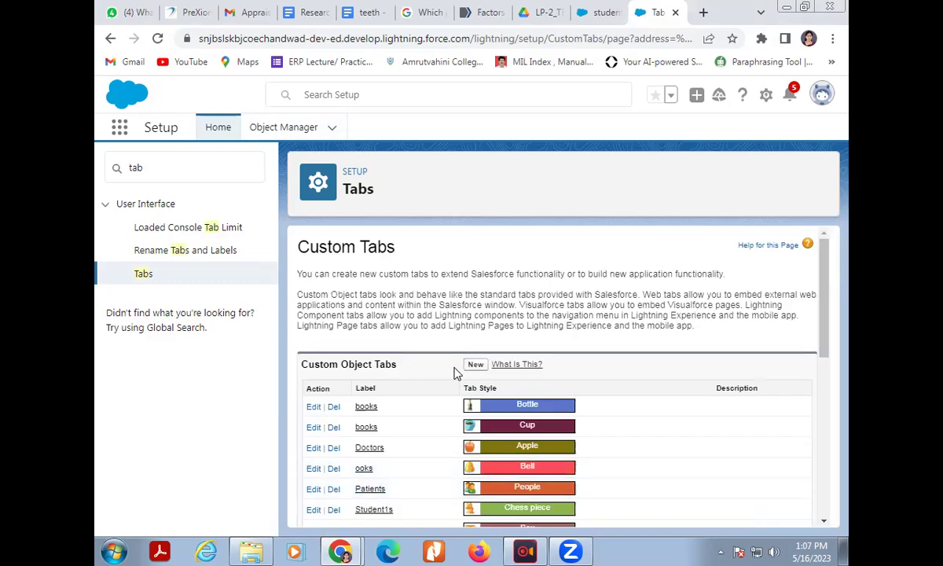
Step: Start another custom object tab for the student_A object and give it the Computer tab style
click(475, 365)
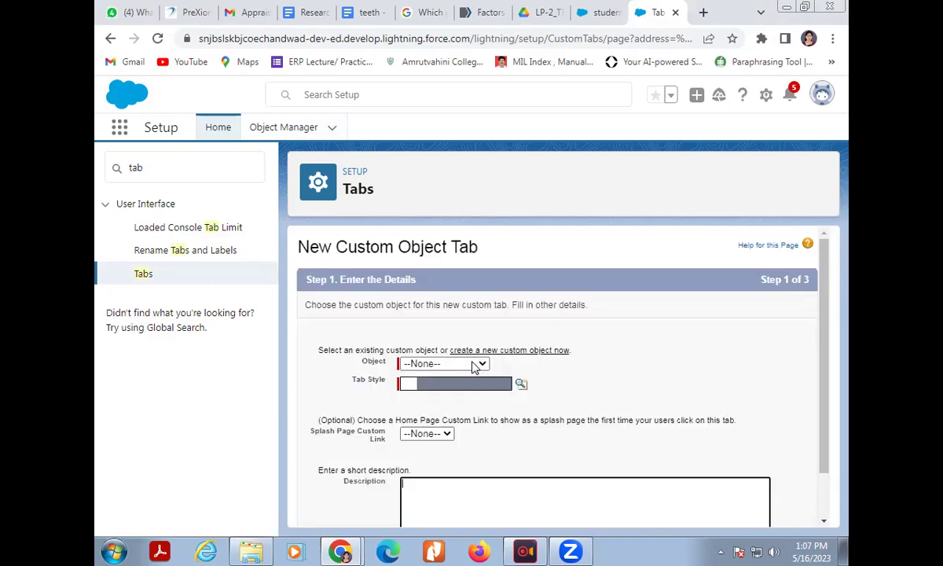
click(482, 364)
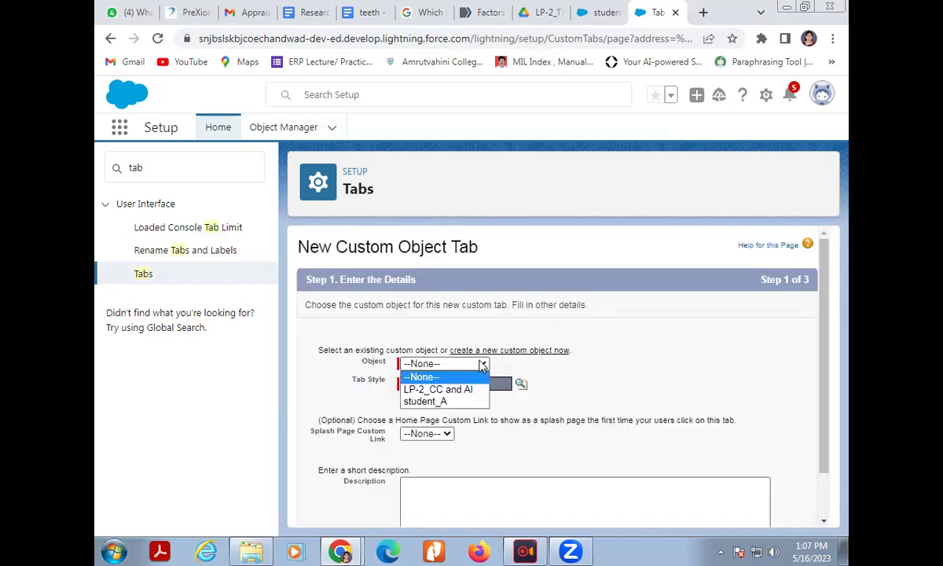
click(429, 401)
click(448, 389)
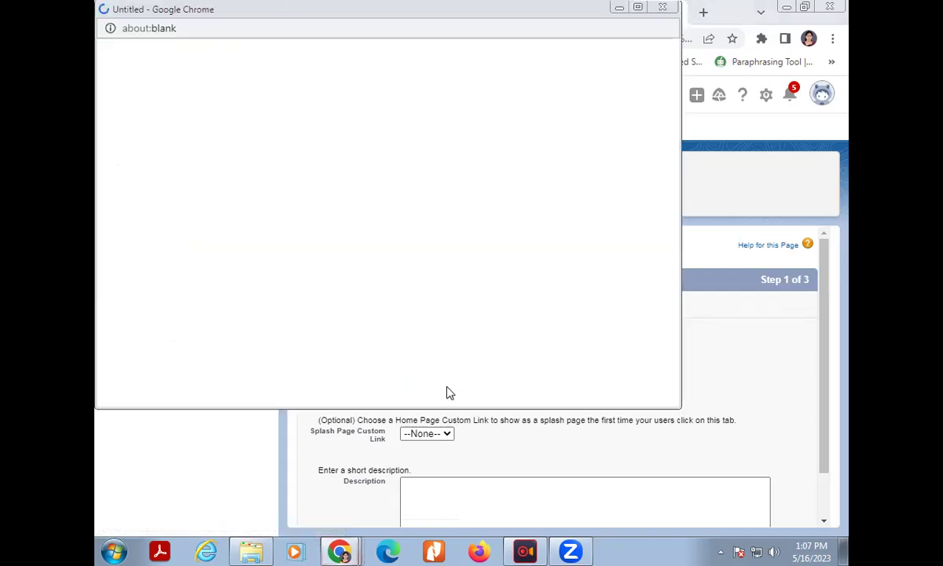
click(435, 212)
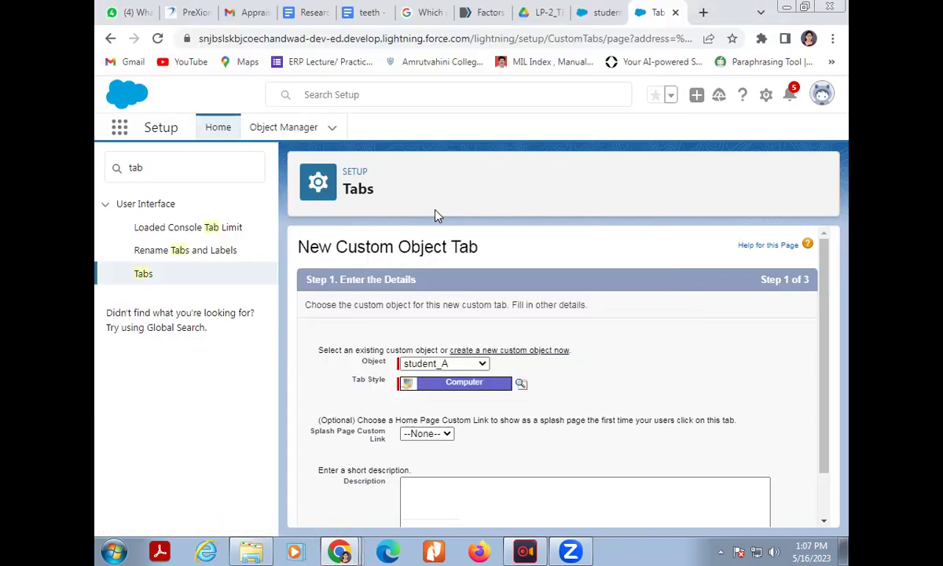
Step: Leave the student_A tab's splash page custom link at None and proceed to the profile visibility settings
scroll(452, 442, down, 1)
click(436, 380)
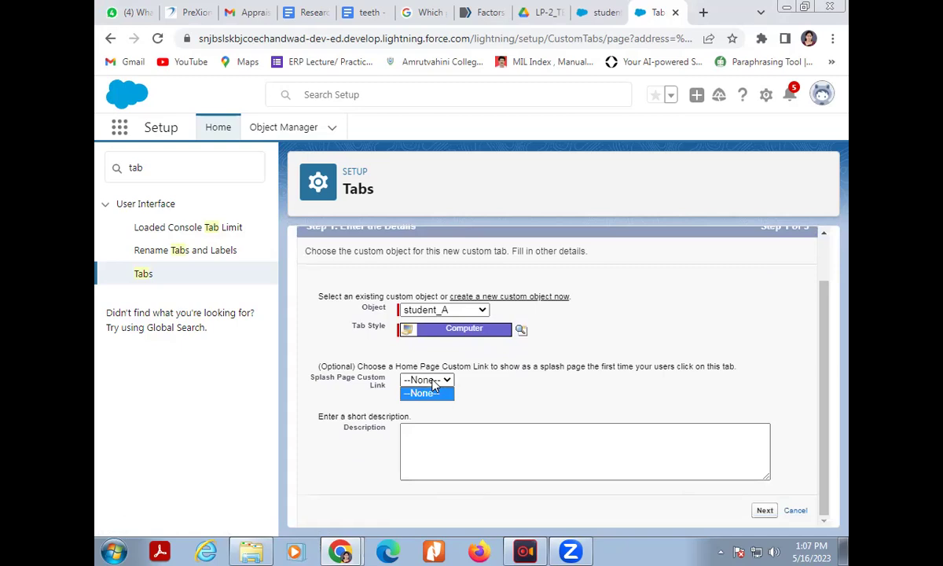
click(765, 510)
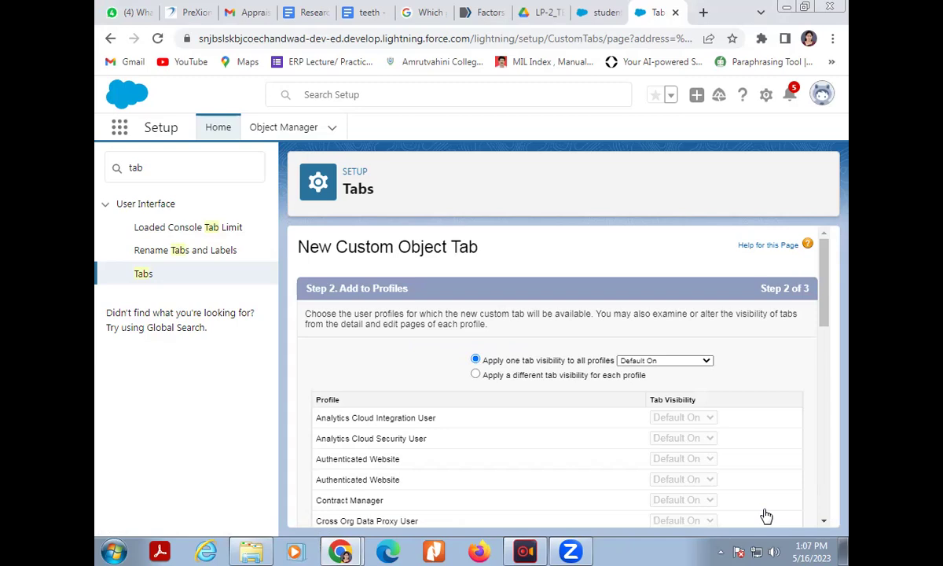
Step: Save the student_A tab with the default profile visibility and app selection, and check it in the custom object tabs list
scroll(767, 515, down, 6)
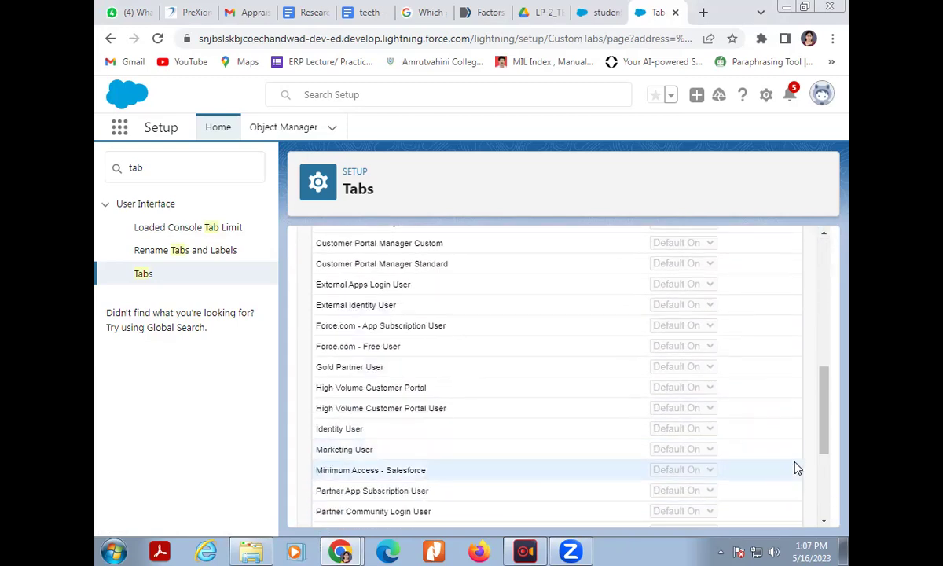
scroll(797, 467, down, 3)
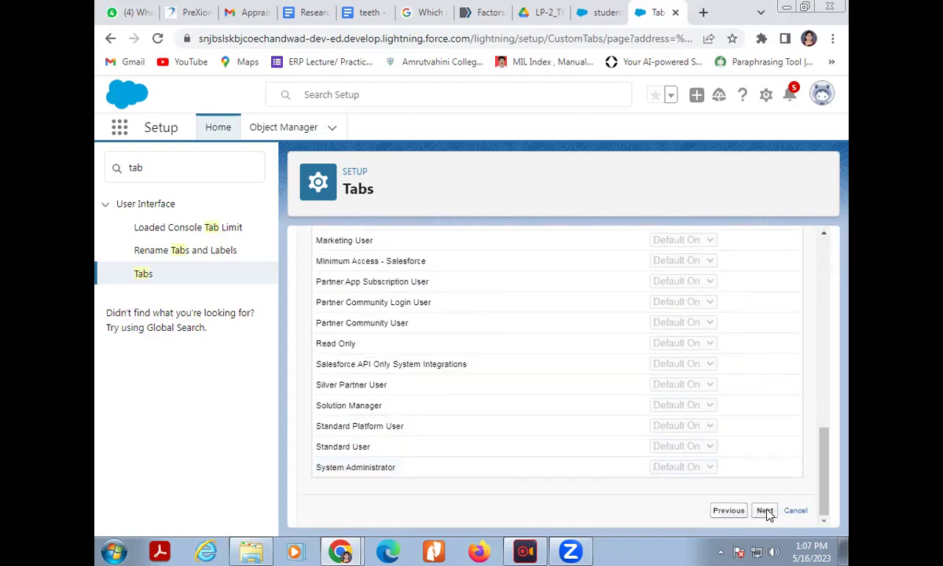
click(766, 511)
scroll(758, 478, down, 4)
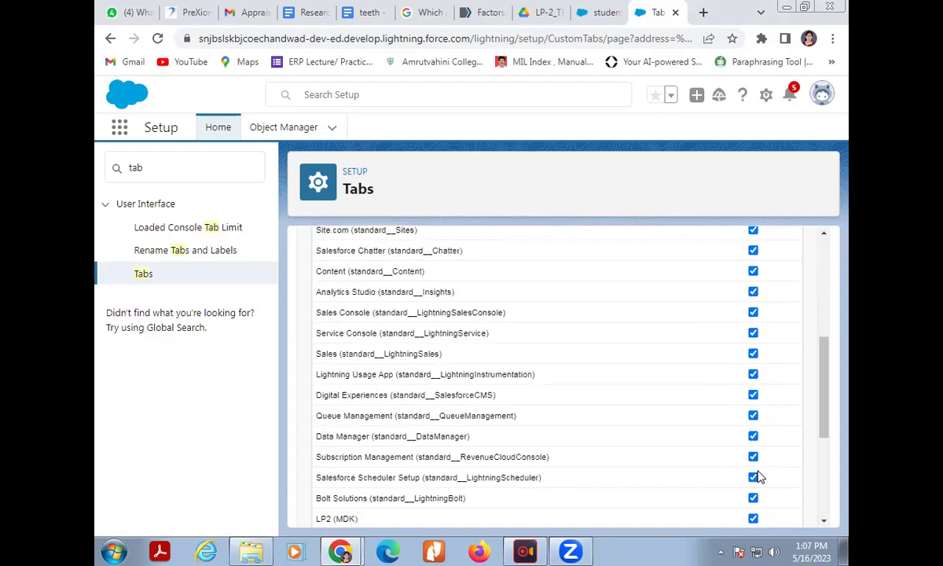
scroll(759, 477, down, 3)
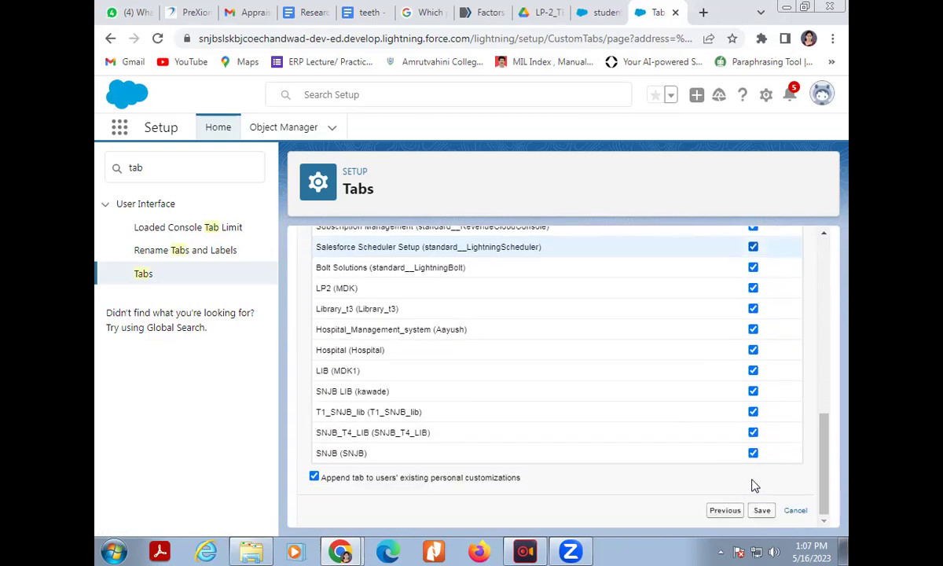
click(763, 511)
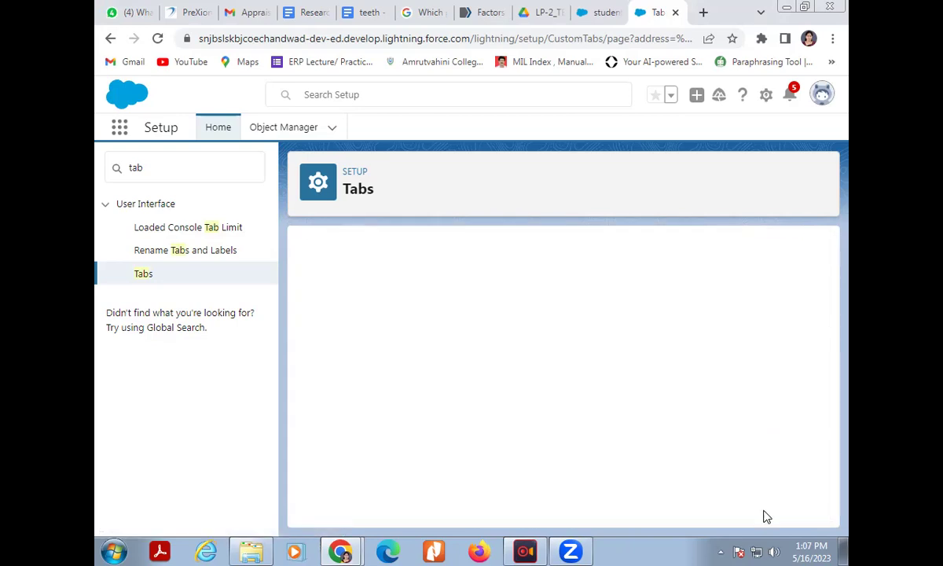
scroll(410, 469, down, 1)
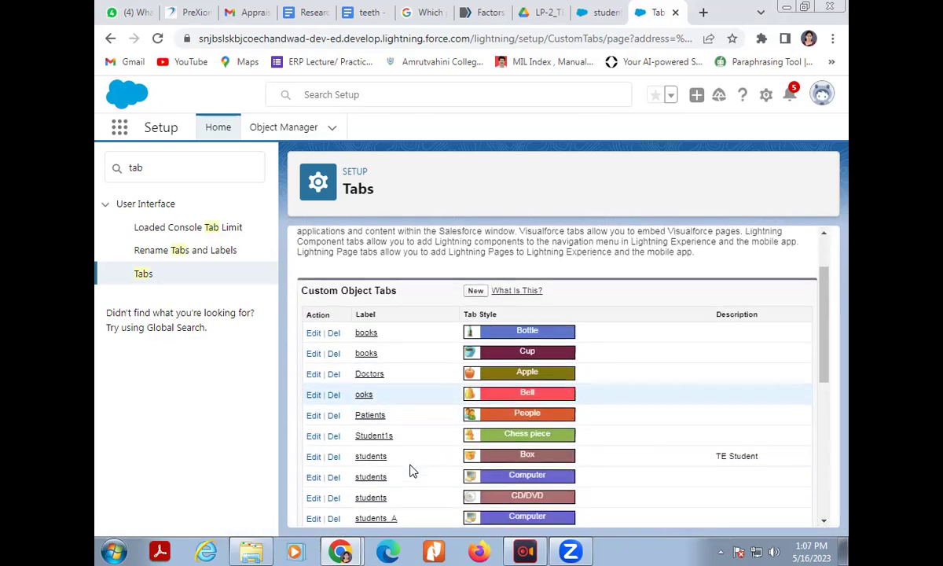
scroll(413, 470, down, 1)
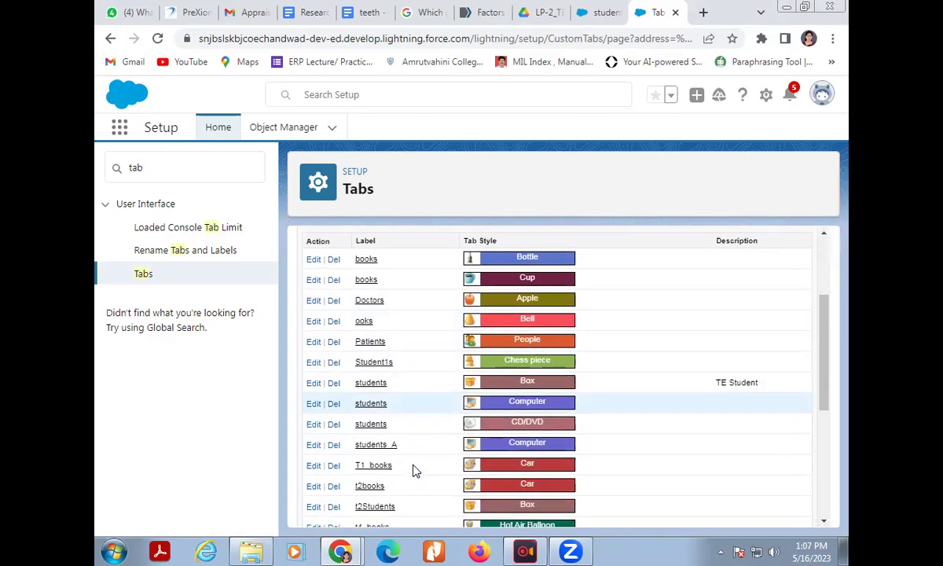
scroll(413, 464, down, 1)
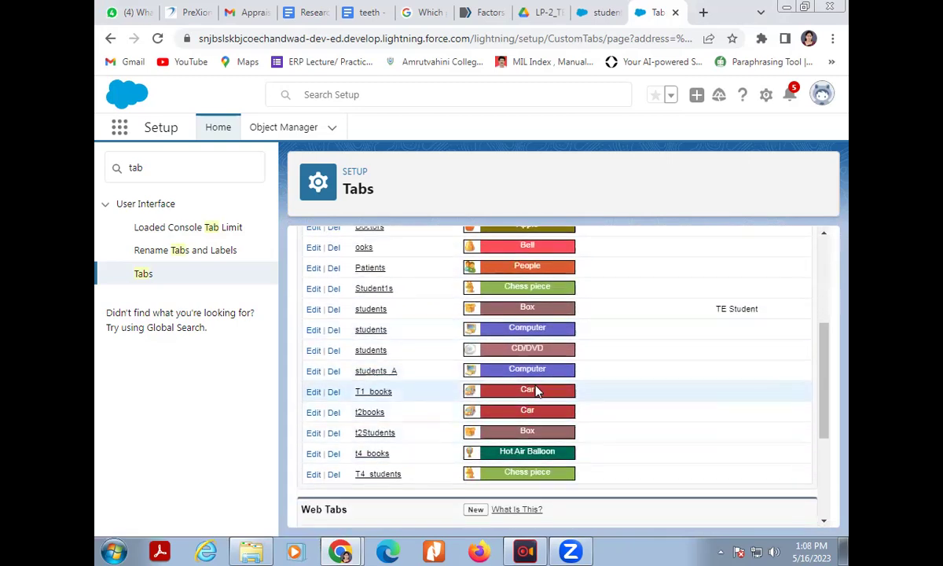
scroll(525, 392, up, 2)
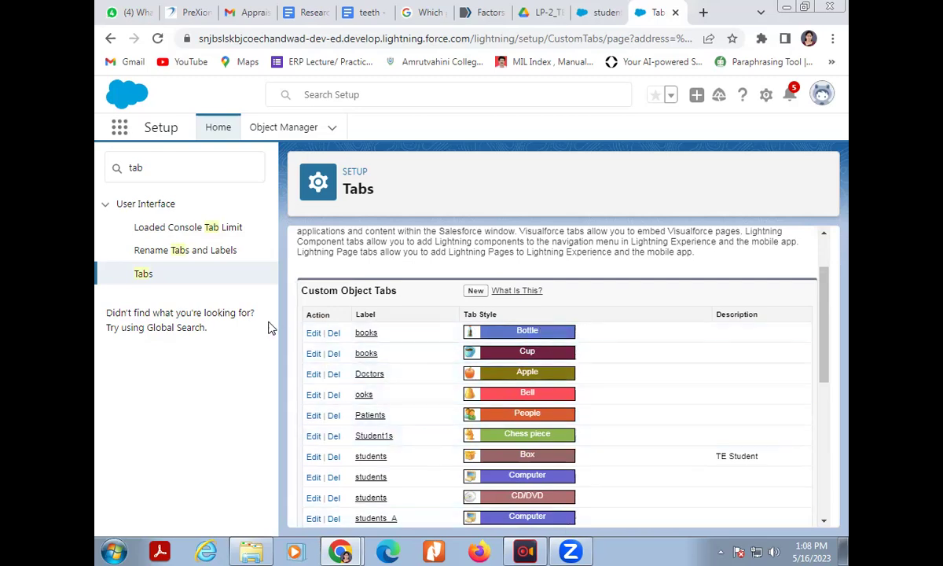
Step: Return to the Setup home page, search the setup options for app, and open the App Manager
click(766, 96)
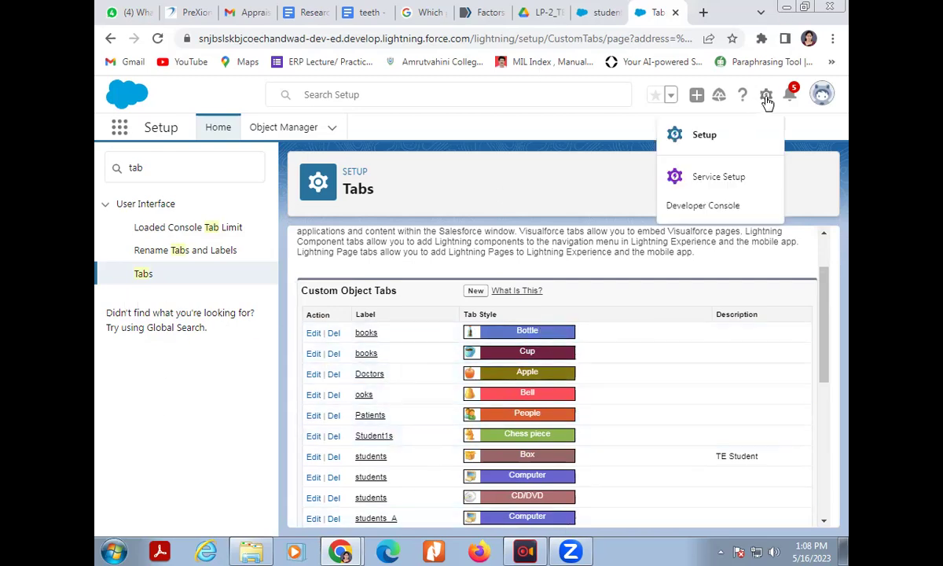
click(705, 136)
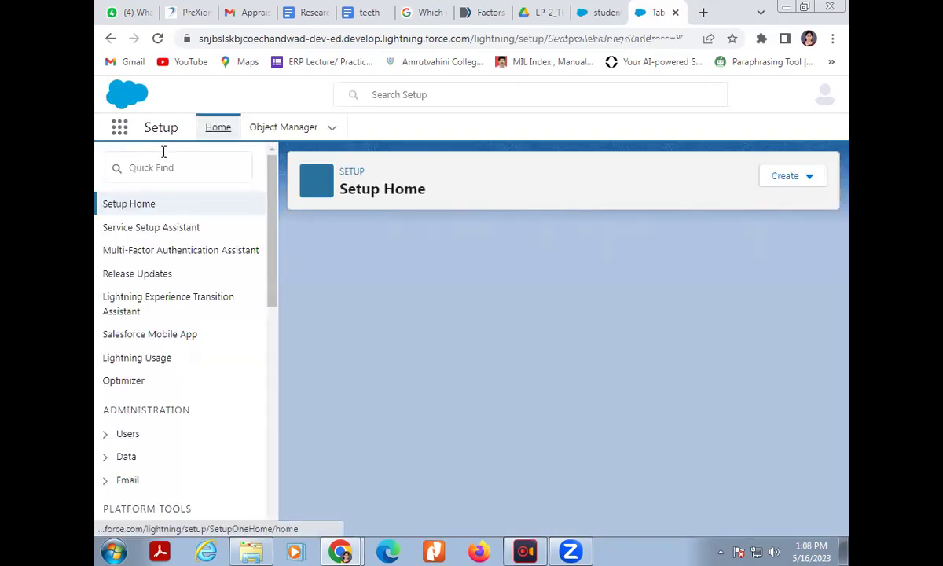
click(161, 166)
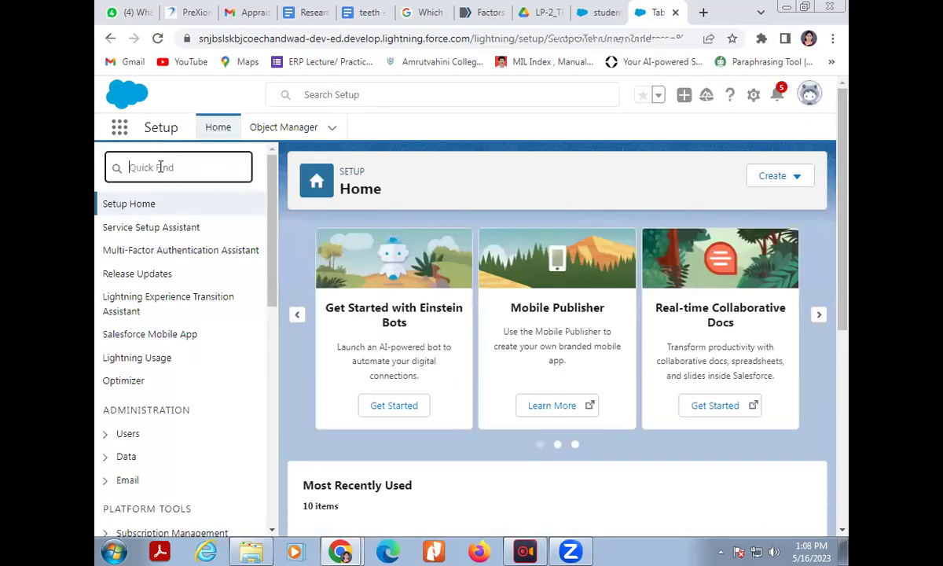
text(app)
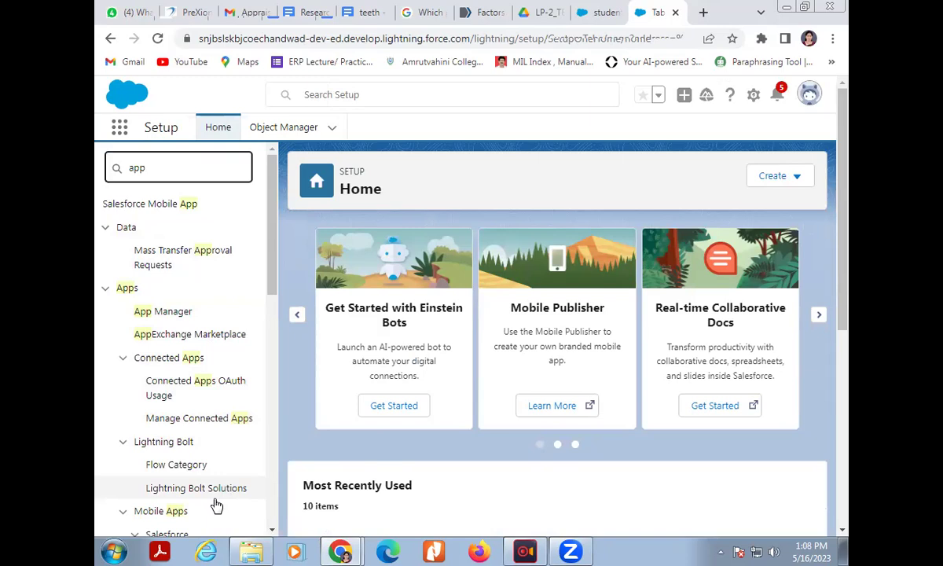
scroll(215, 504, down, 2)
scroll(214, 503, down, 1)
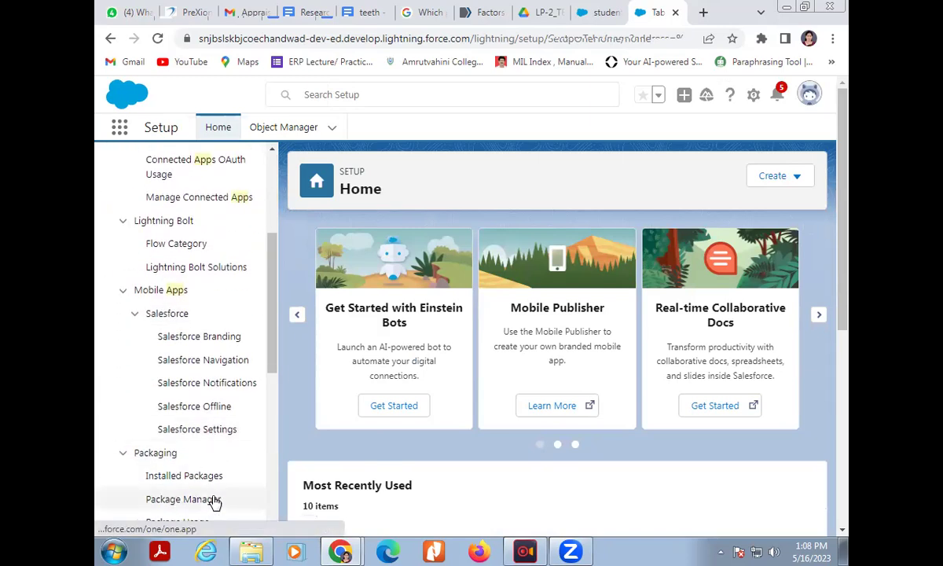
scroll(212, 495, up, 3)
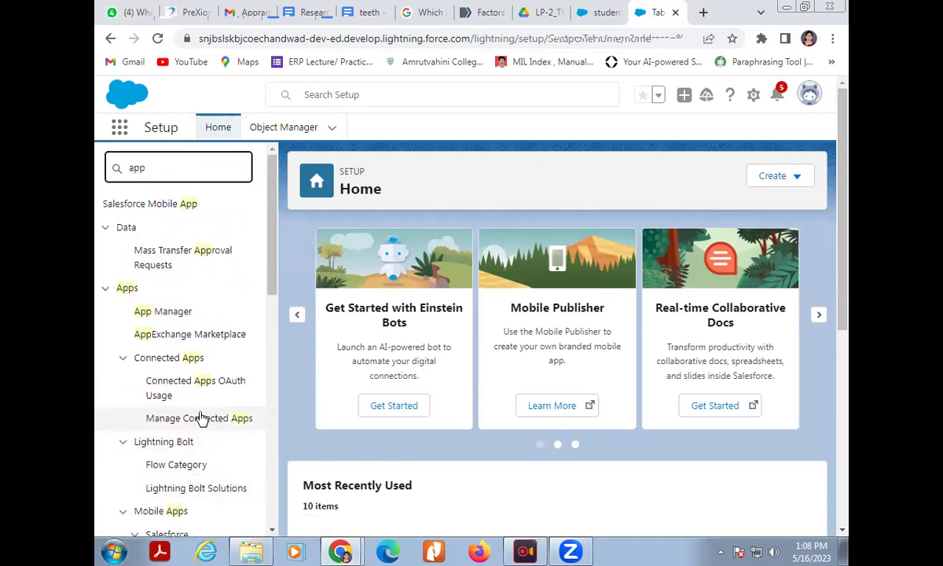
click(130, 291)
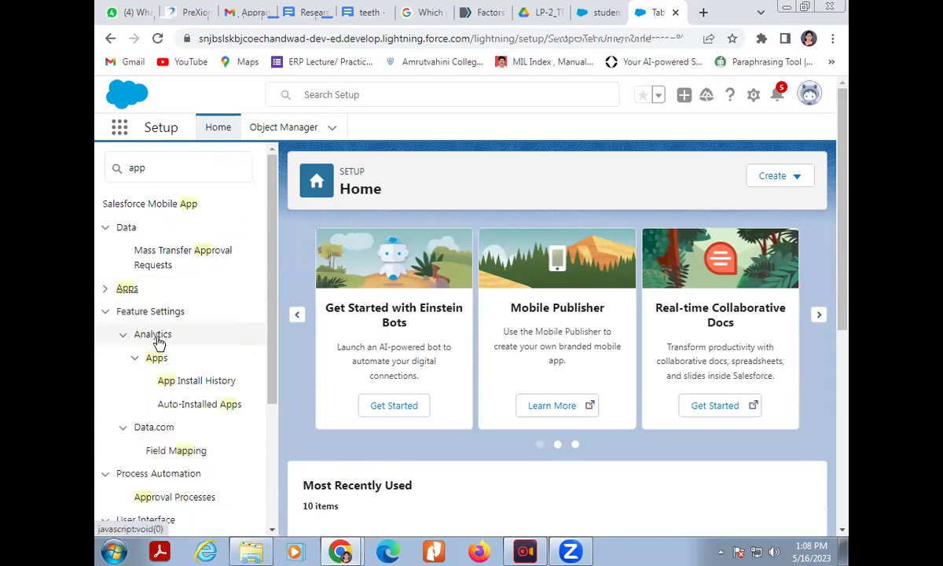
click(106, 289)
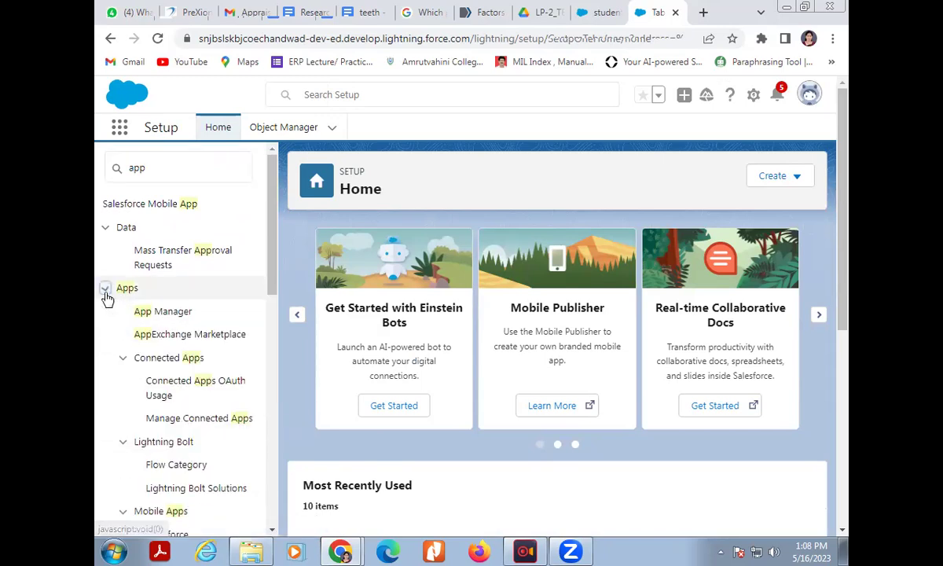
click(146, 321)
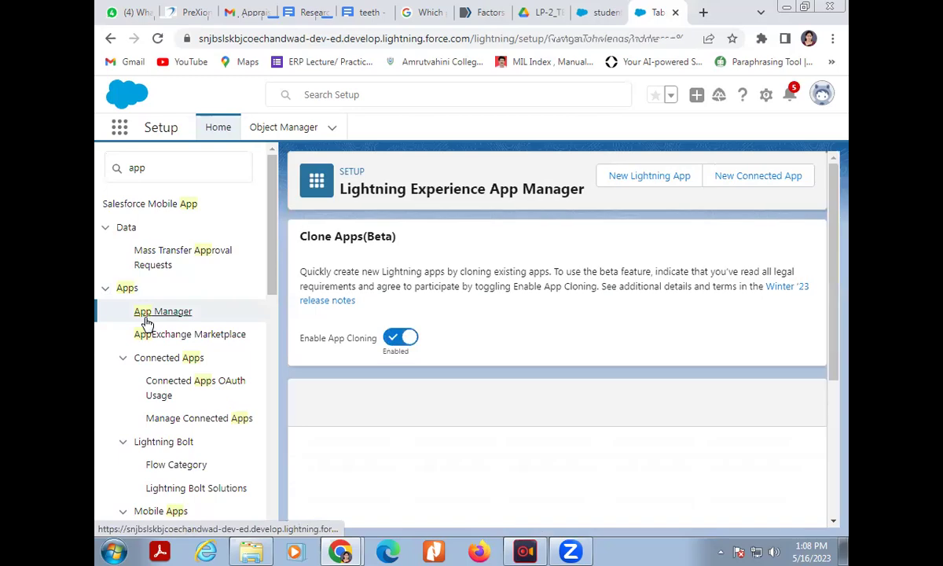
Step: Start a new Lightning app named Library Management system with the developer name Library_Management_system, leaving the description empty
click(637, 181)
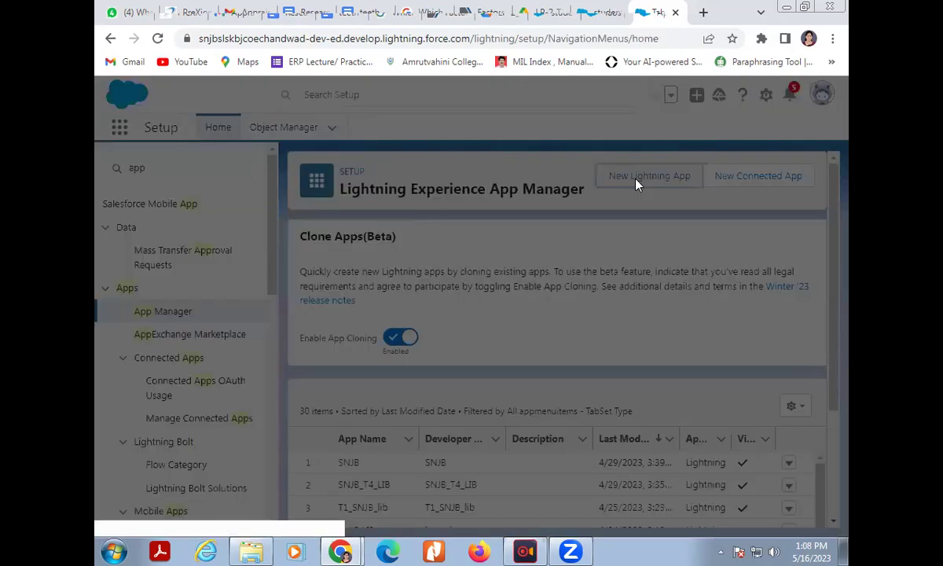
click(343, 314)
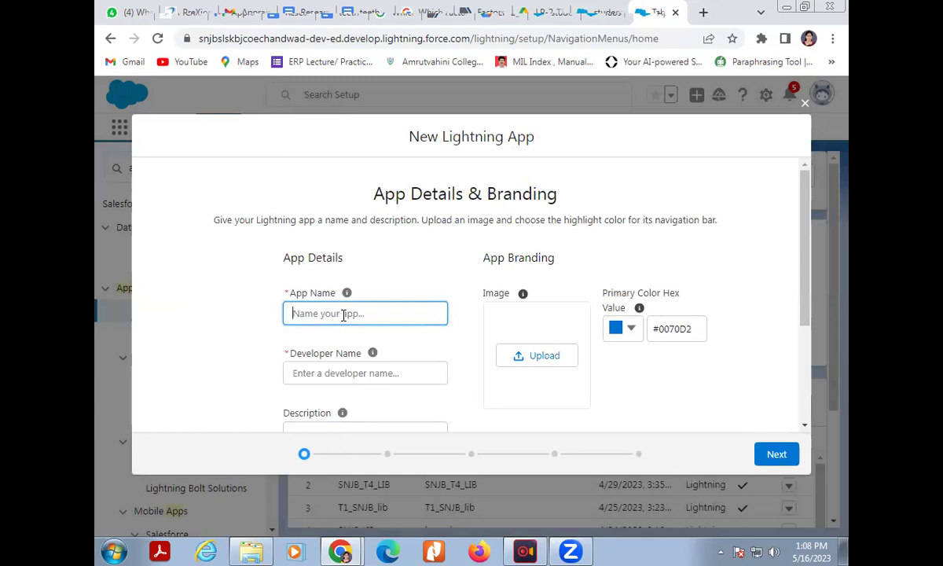
text(Linrary Management system)
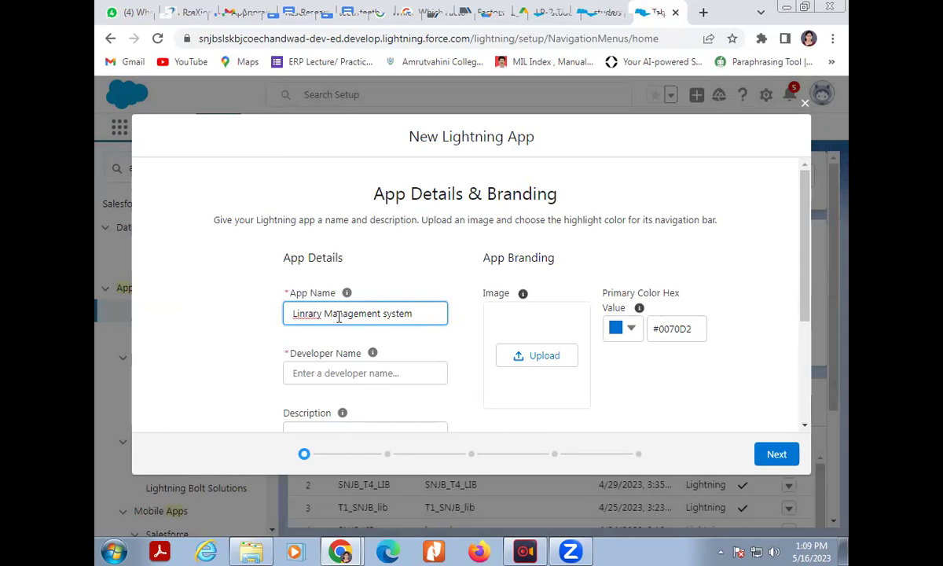
right_click(306, 313)
click(322, 324)
click(390, 379)
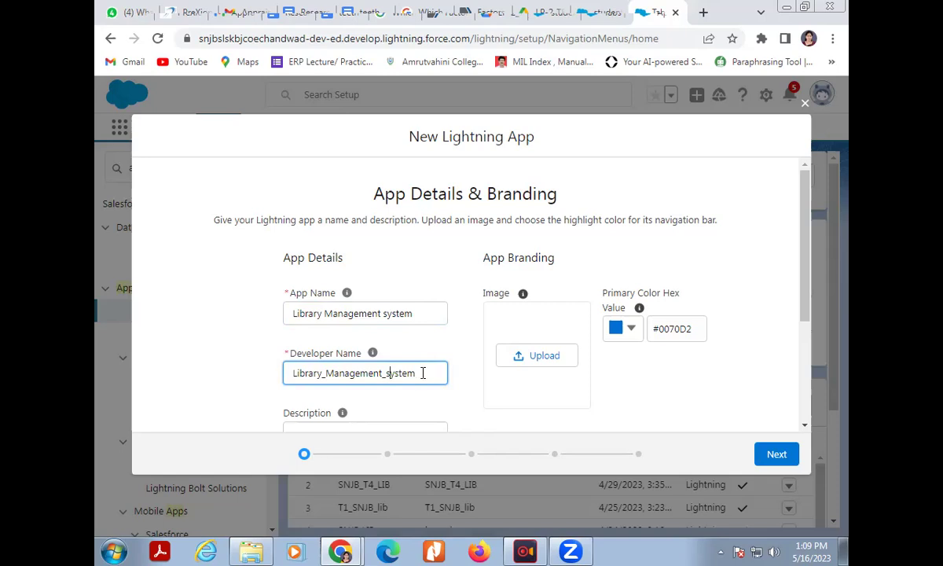
scroll(393, 385, down, 2)
click(327, 292)
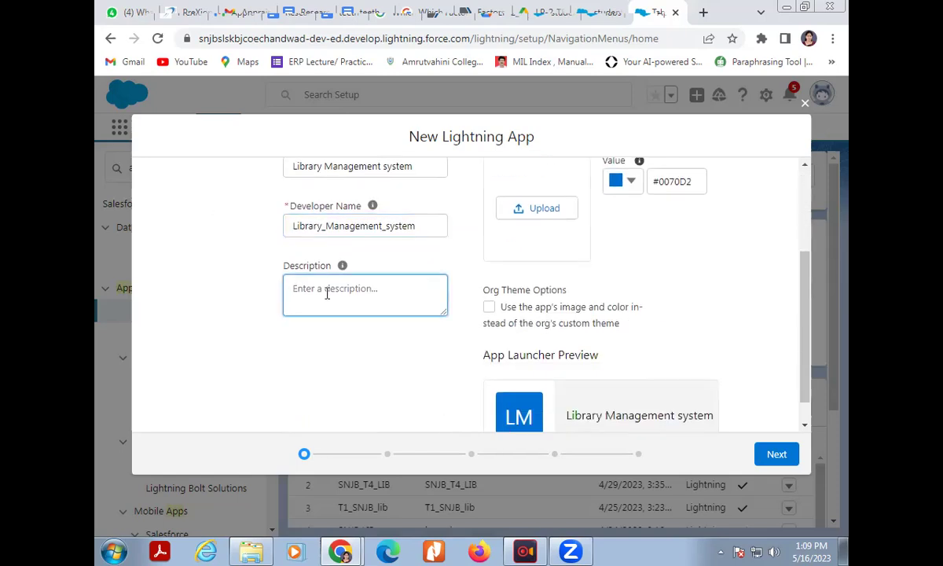
Step: Upload the Chrysanthemum picture from the Sample Pictures folder as the app's branding image
scroll(327, 292, up, 3)
click(541, 362)
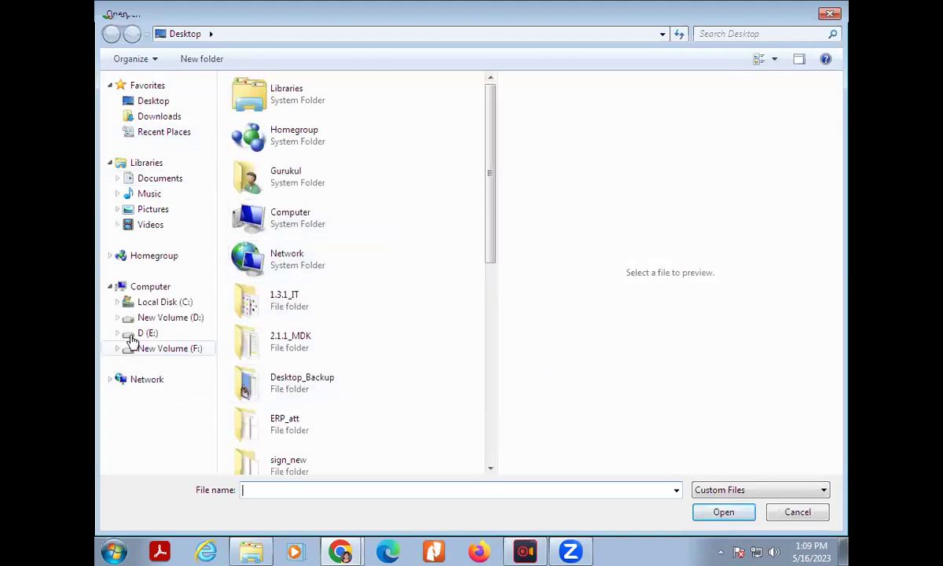
click(160, 210)
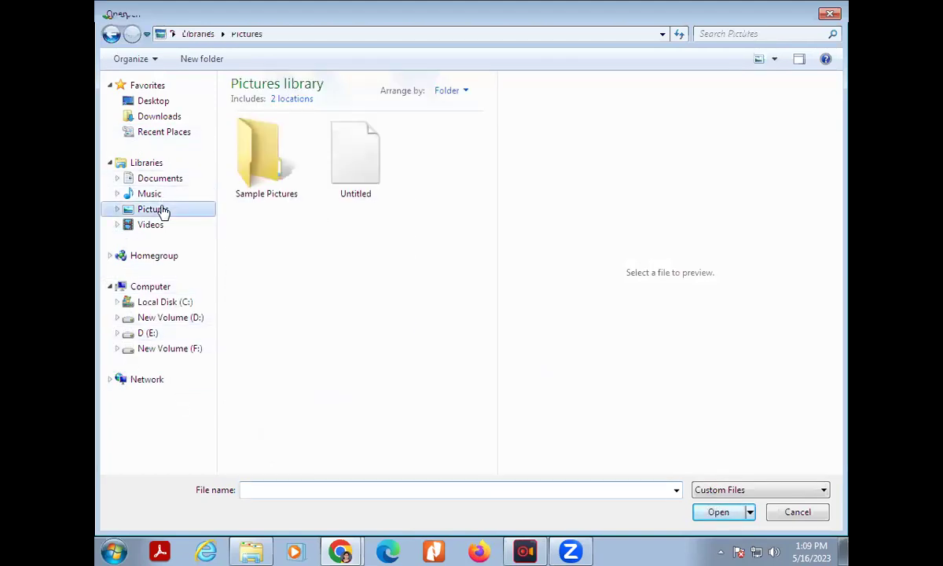
double_click(272, 166)
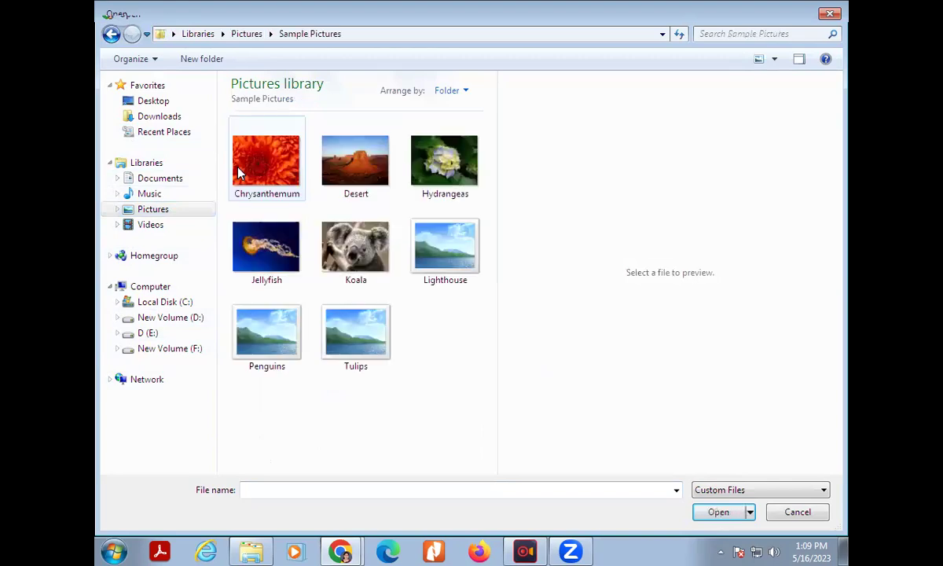
double_click(281, 179)
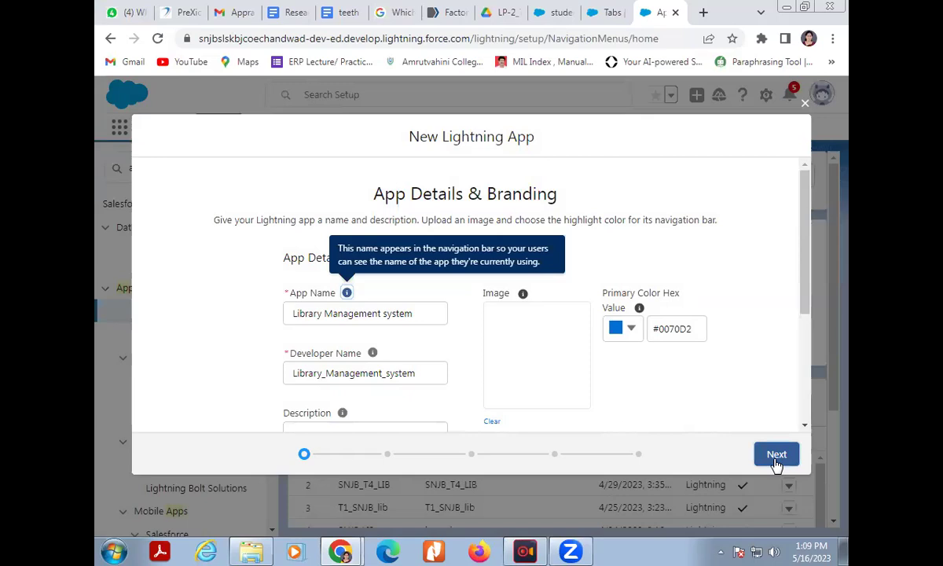
Step: Keep Standard navigation, Desktop and phone support, and the full Setup experience, add no utility items, and proceed to the navigation items
click(776, 462)
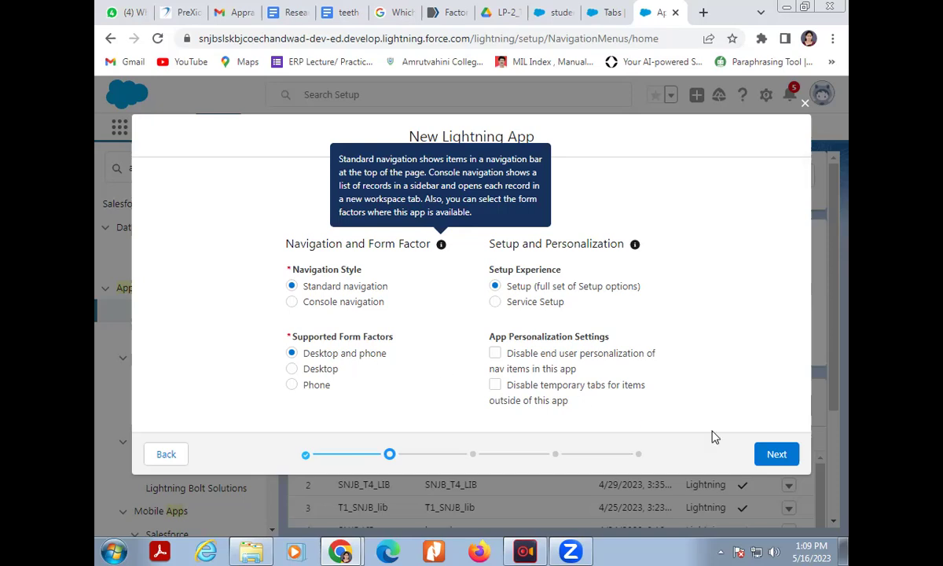
click(777, 455)
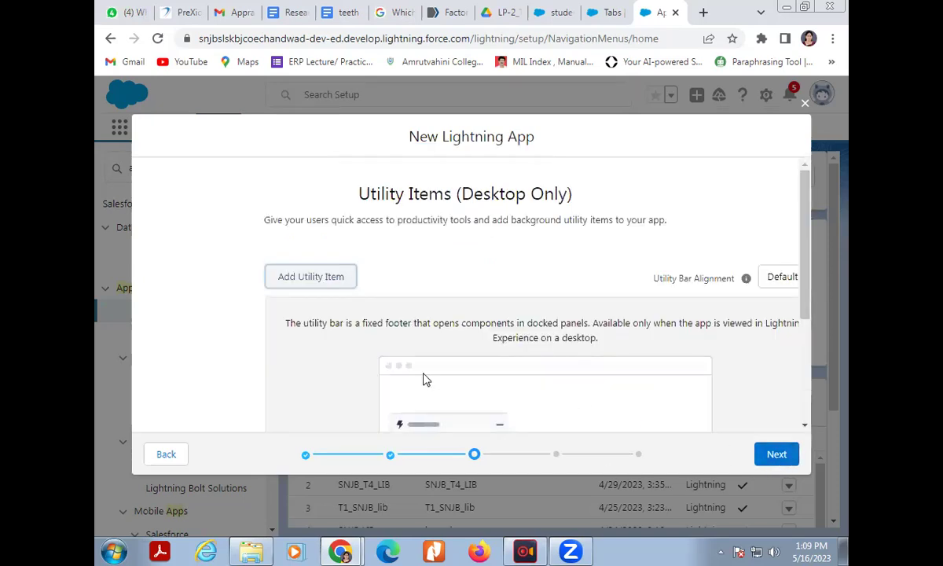
scroll(423, 380, down, 3)
click(777, 456)
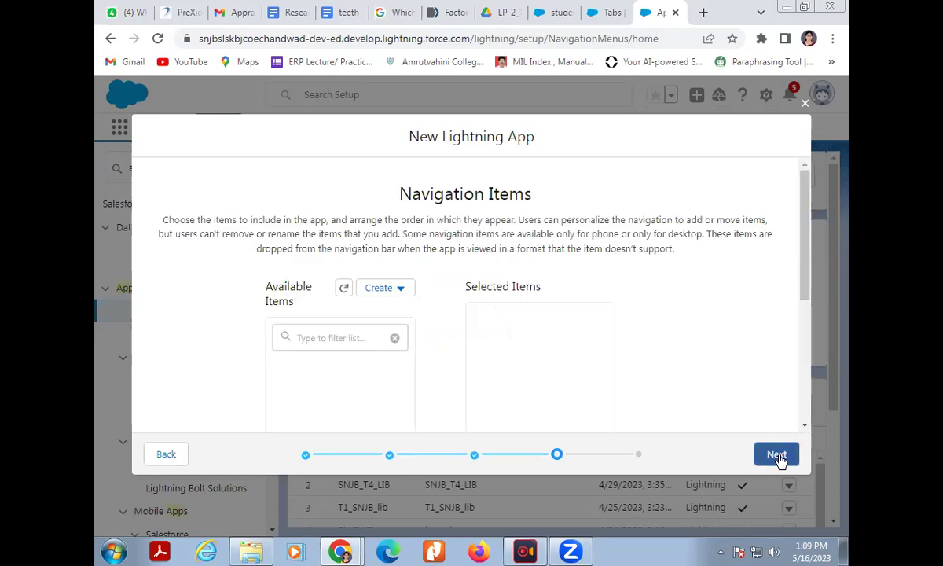
Step: Filter the available navigation items by student and add students_A to the app's selected items
scroll(493, 375, down, 3)
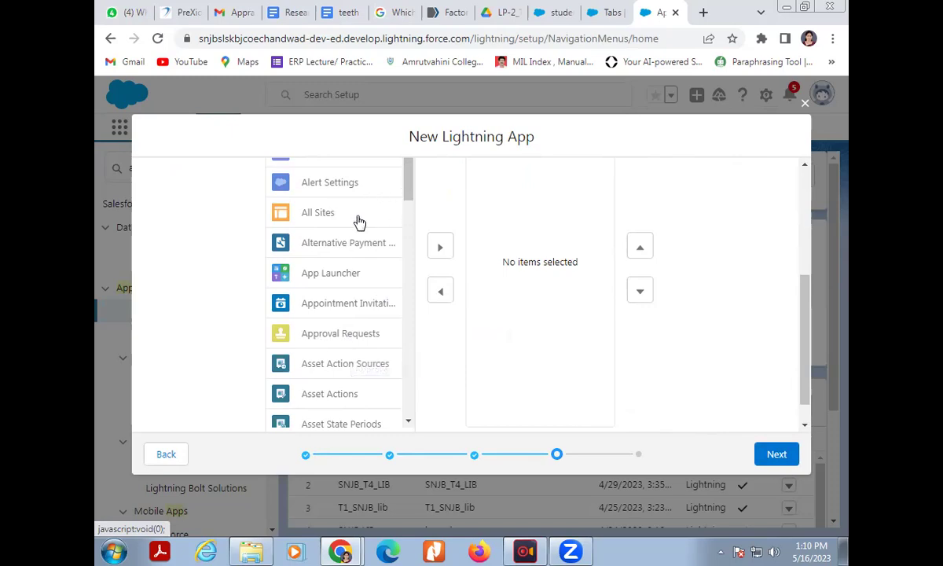
scroll(408, 192, up, 5)
click(314, 330)
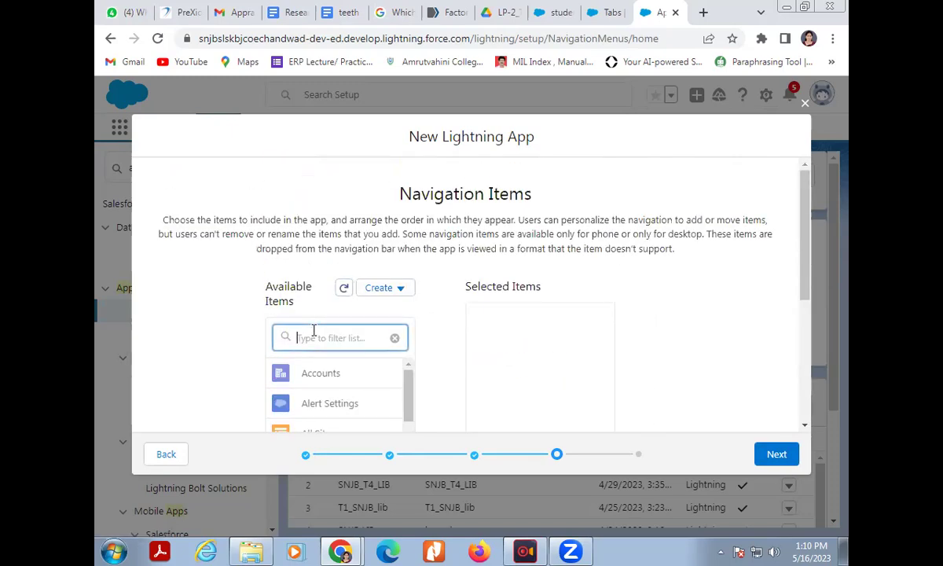
text(student)
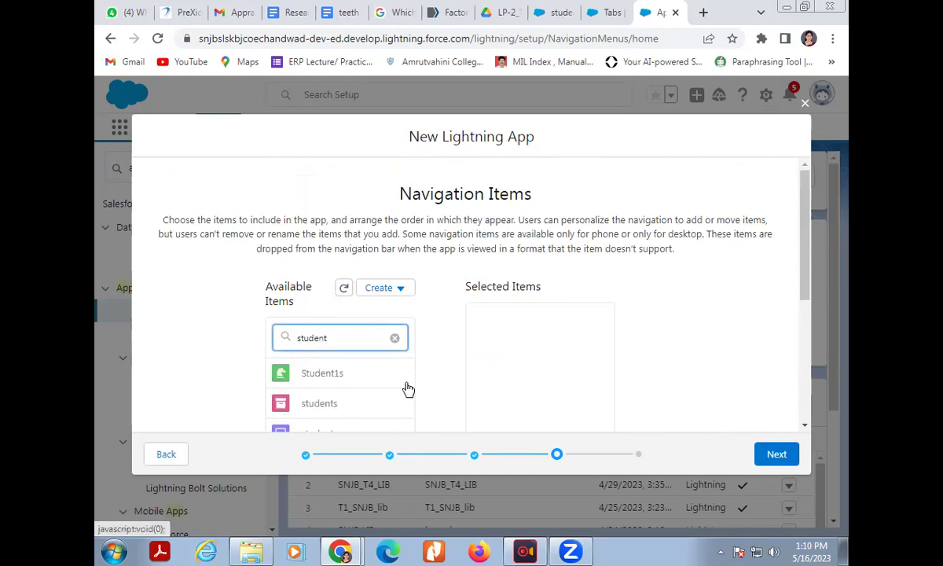
scroll(531, 356, down, 1)
scroll(393, 348, down, 3)
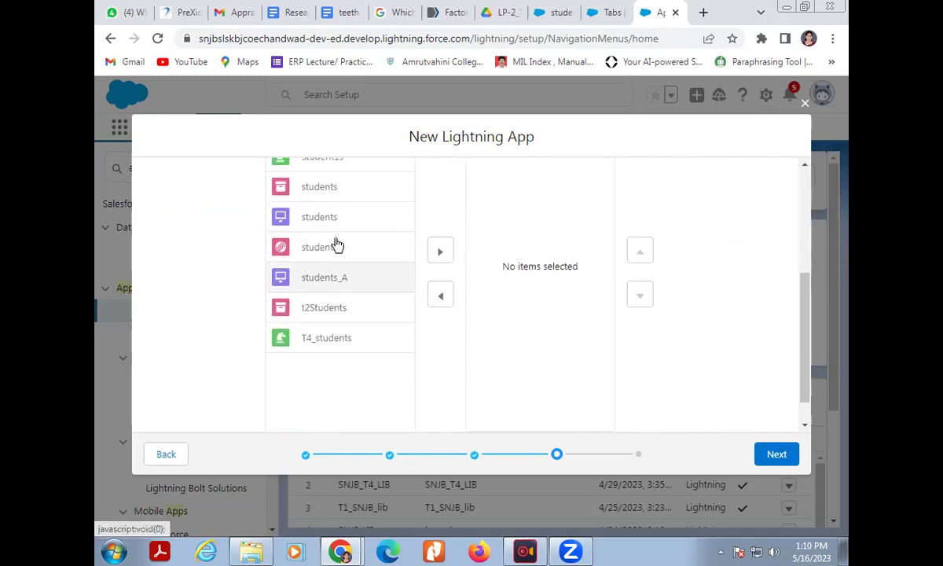
click(446, 260)
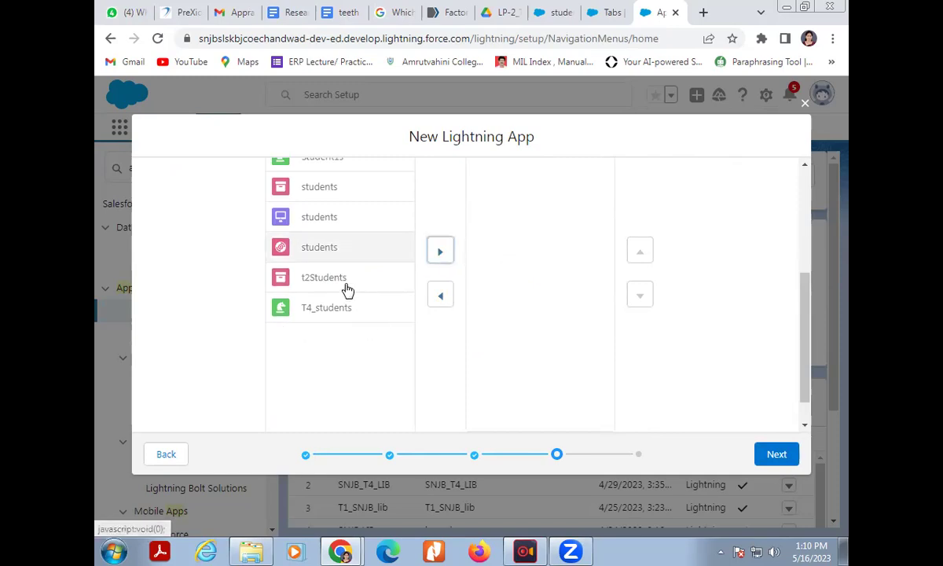
Step: Filter the available navigation items by book and add the books item with the bottle symbol to the selected items
scroll(701, 311, up, 5)
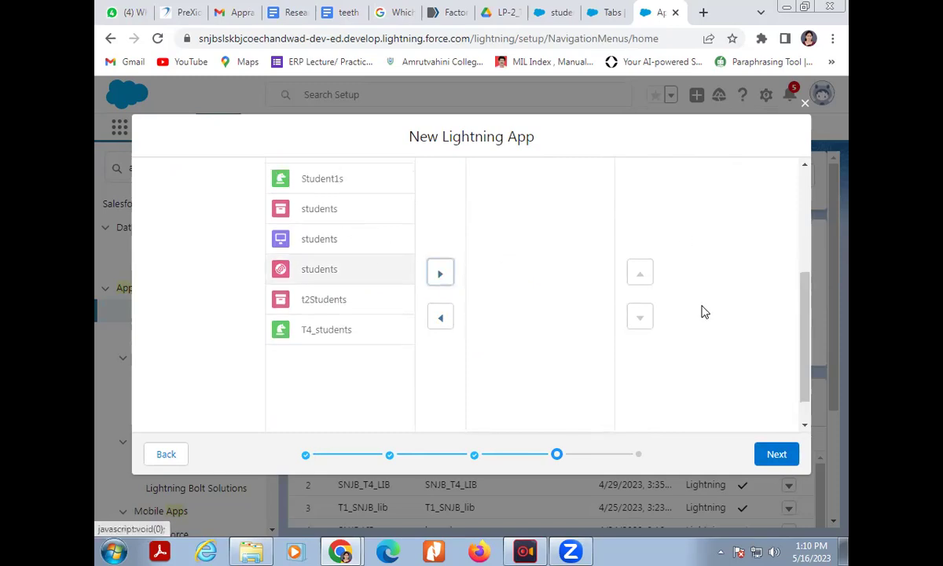
drag(358, 337, 242, 348)
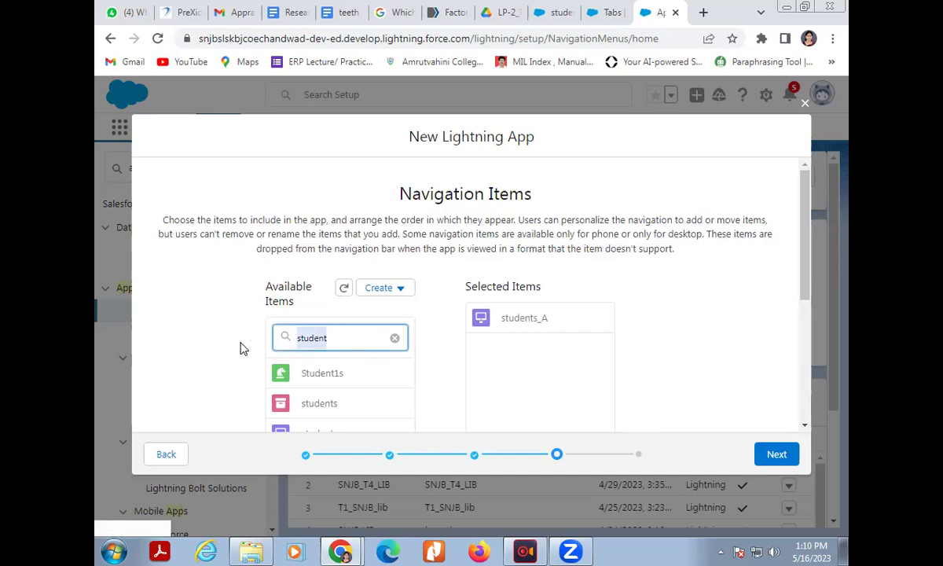
text(book)
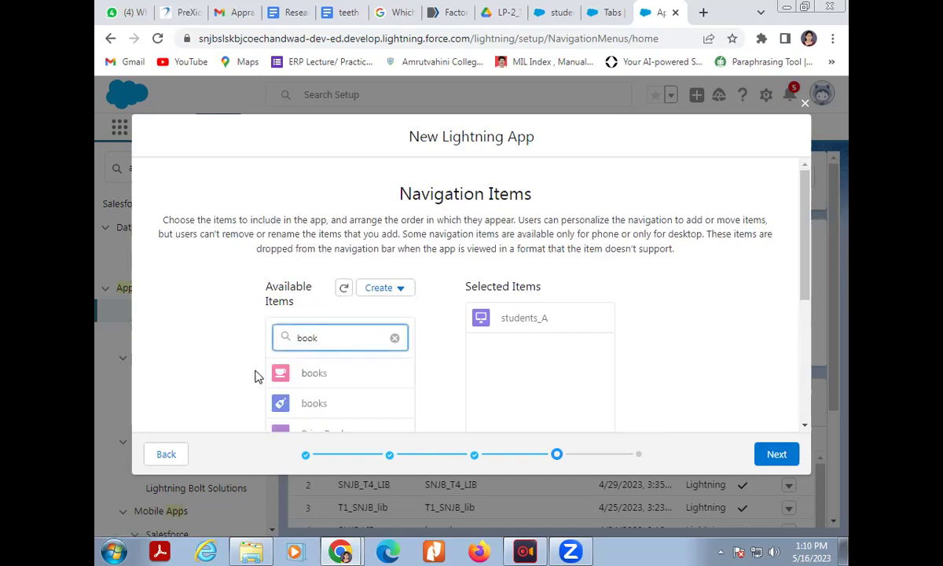
scroll(359, 358, down, 1)
scroll(359, 358, down, 1)
click(320, 331)
scroll(320, 330, down, 3)
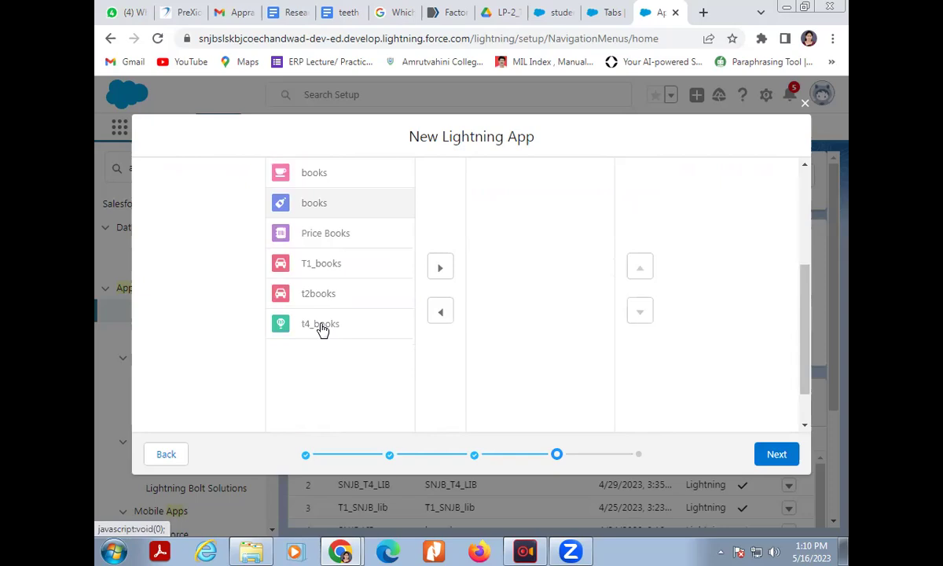
click(440, 271)
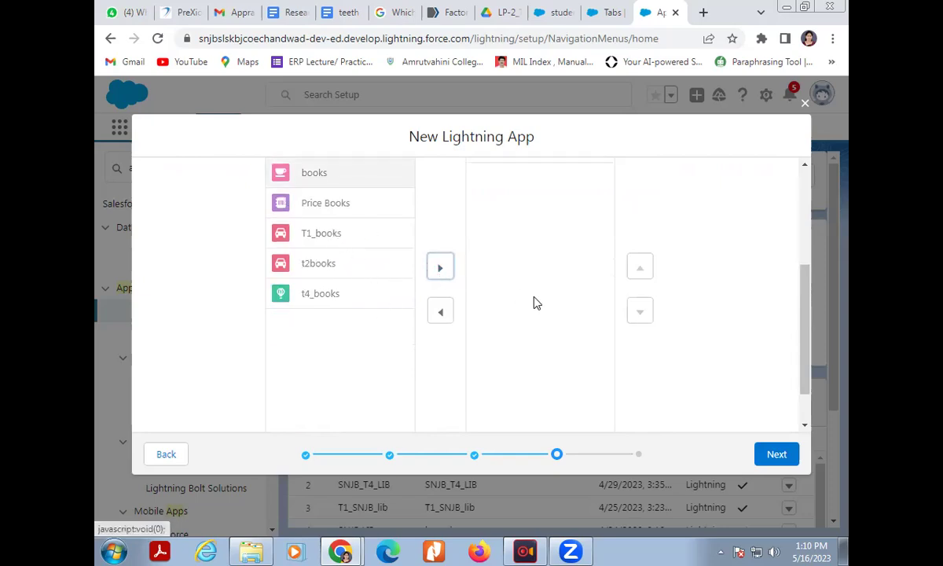
Step: Clear the book filter from the available navigation items and add Contacts to the app's selected items
scroll(732, 305, up, 1)
scroll(731, 305, up, 3)
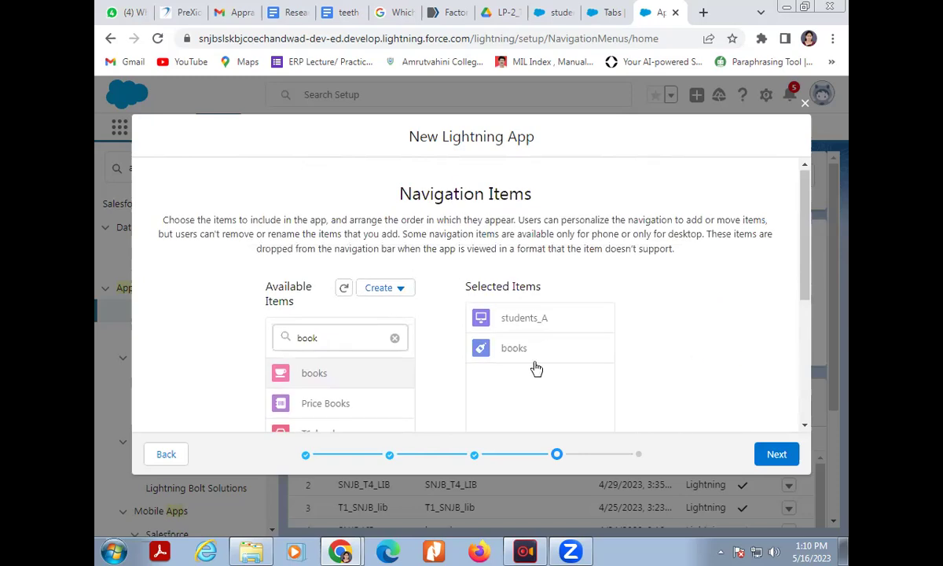
click(395, 341)
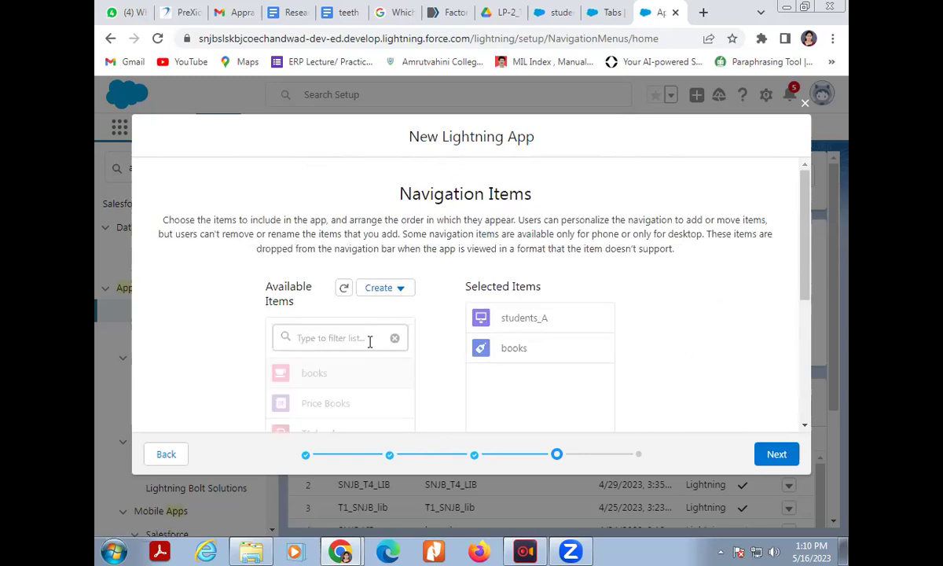
scroll(370, 352, down, 2)
scroll(371, 353, down, 4)
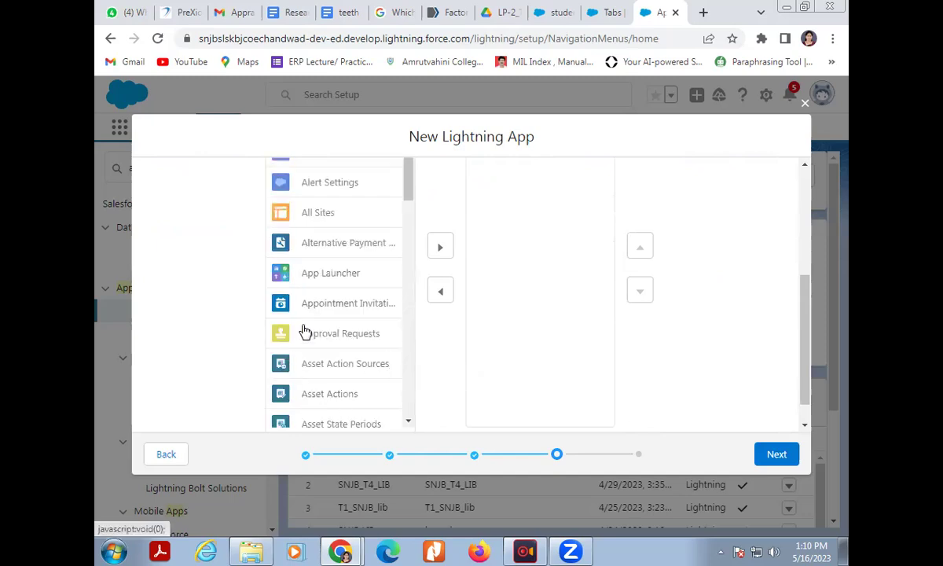
scroll(339, 308, down, 7)
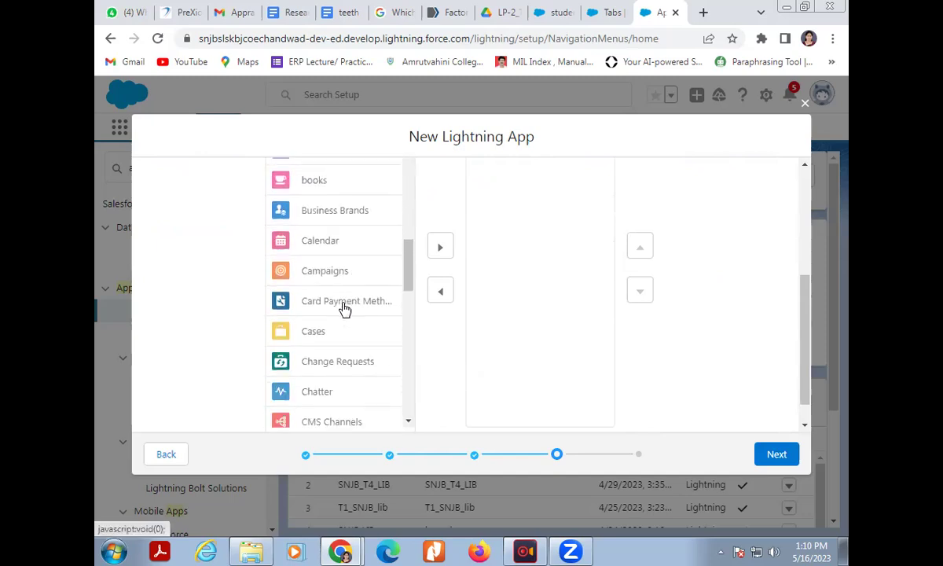
scroll(344, 309, down, 5)
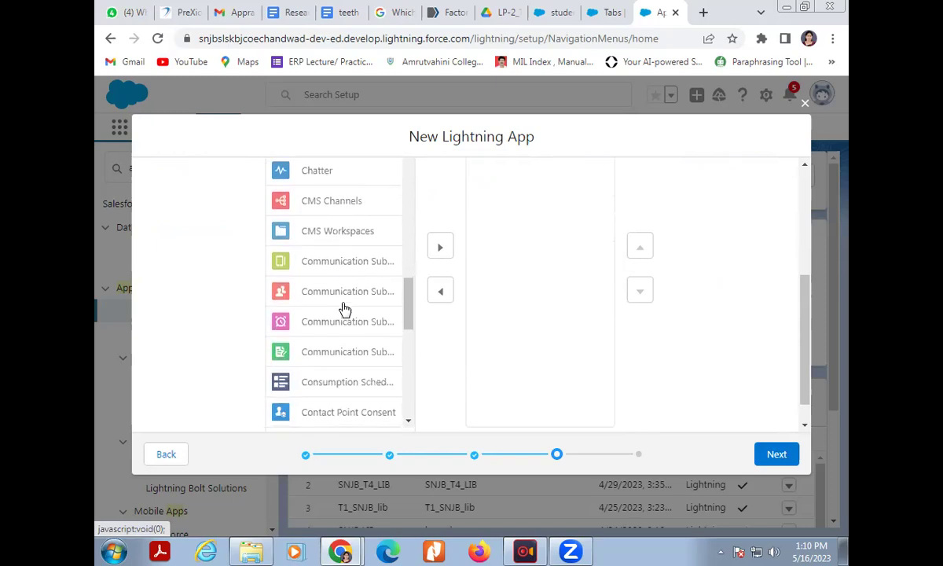
click(320, 361)
click(440, 249)
Step: Add Dashboards and Entitlements to the app's selected navigation items
scroll(333, 376, down, 2)
scroll(333, 376, down, 2)
click(330, 364)
click(438, 255)
scroll(381, 327, down, 3)
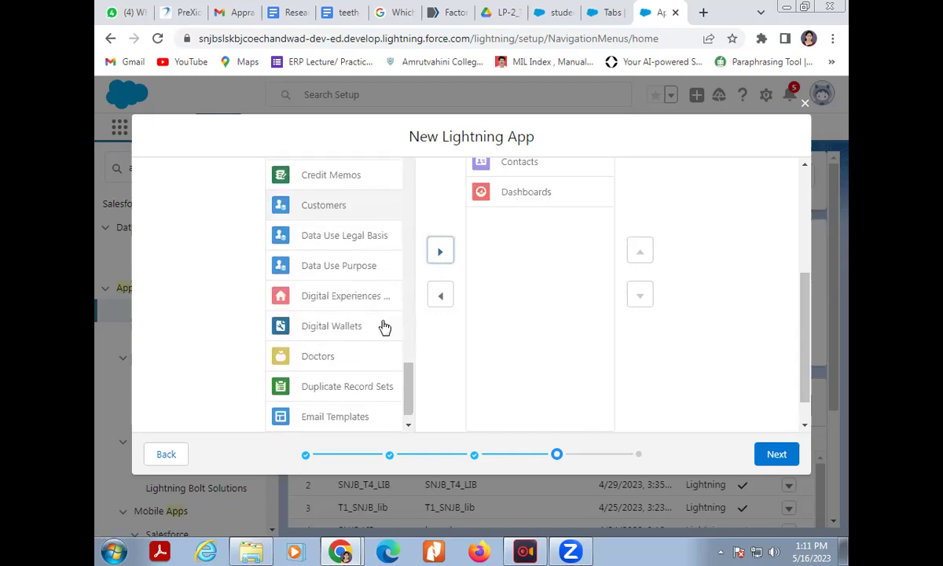
scroll(350, 366, down, 3)
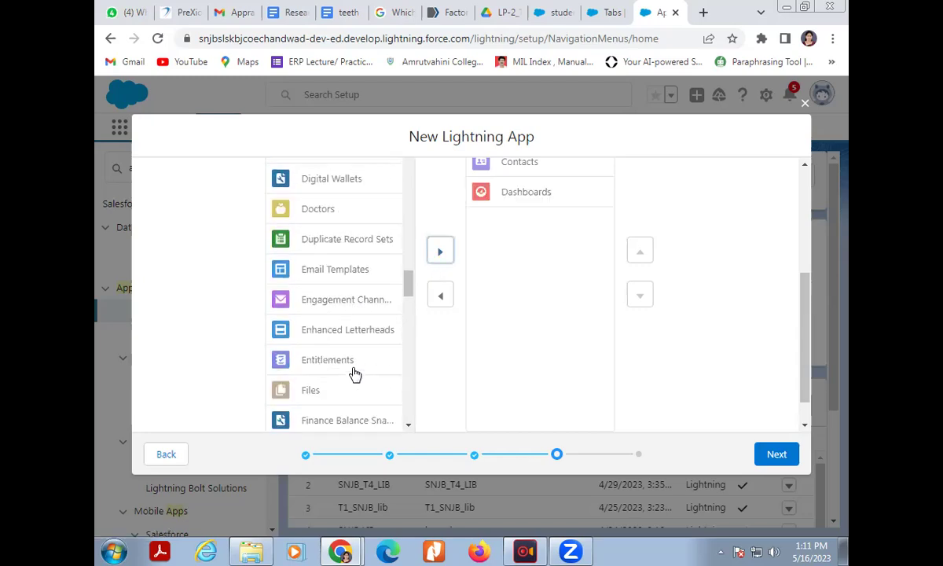
click(341, 361)
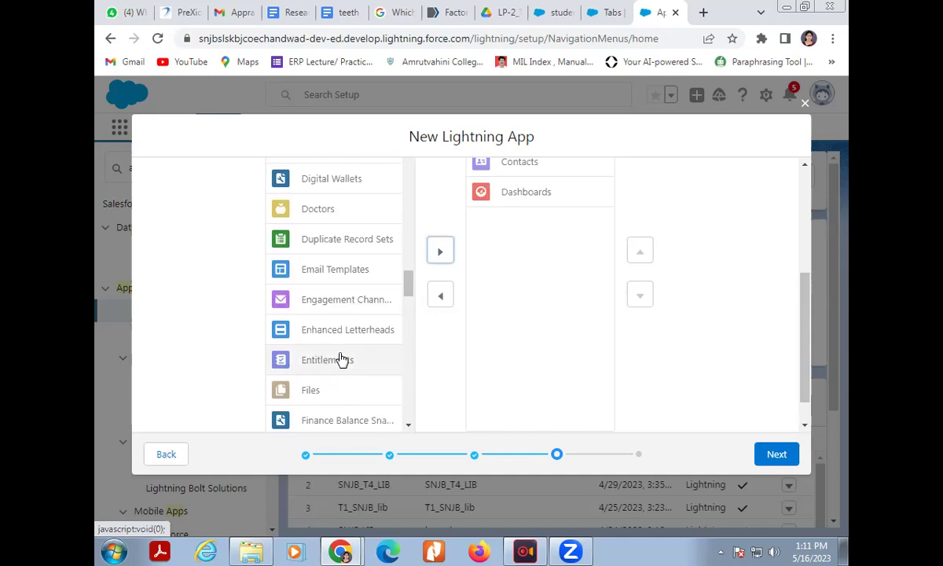
click(441, 255)
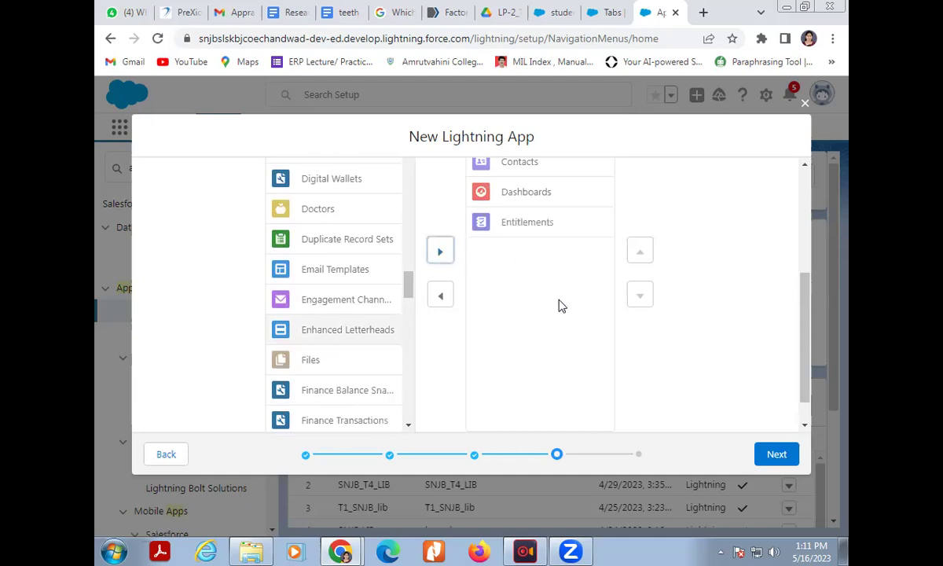
scroll(558, 306, up, 2)
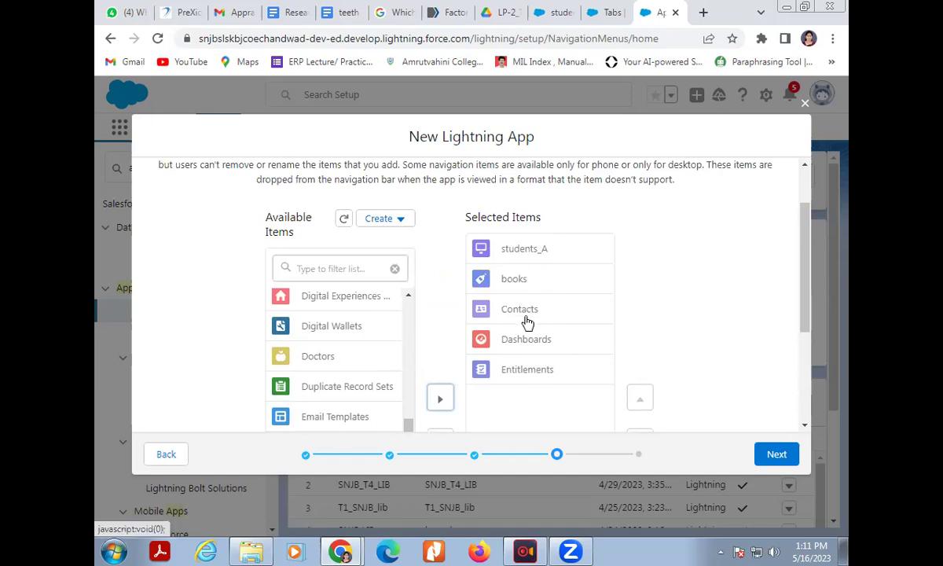
Step: Proceed to the user profiles, give System Administrator access to the app, and save the finished app
click(787, 456)
scroll(432, 385, down, 2)
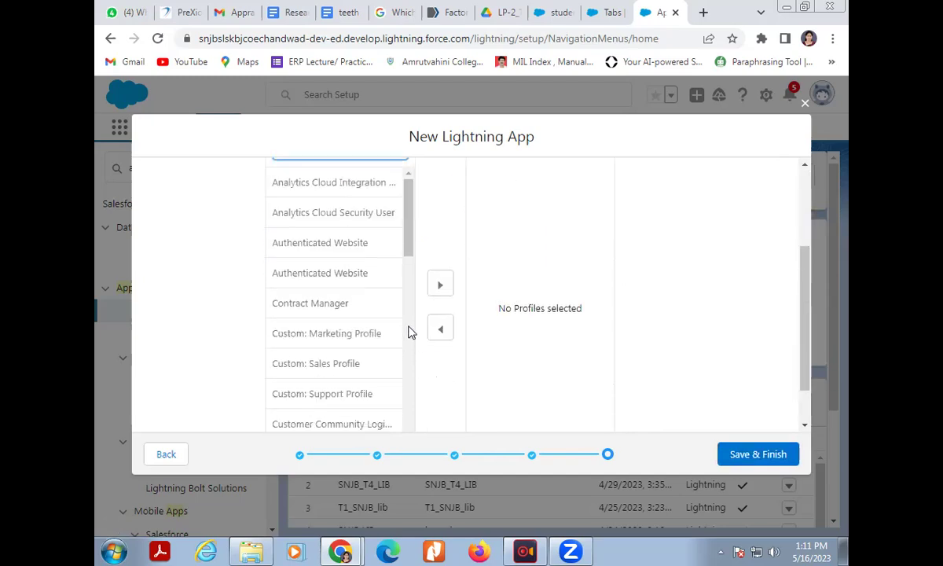
drag(413, 238, 352, 442)
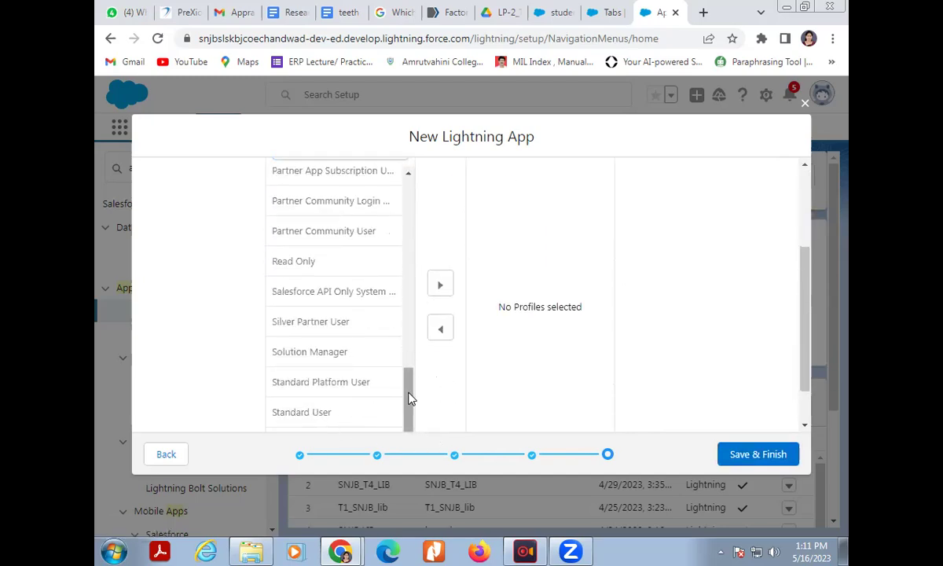
scroll(409, 398, up, 8)
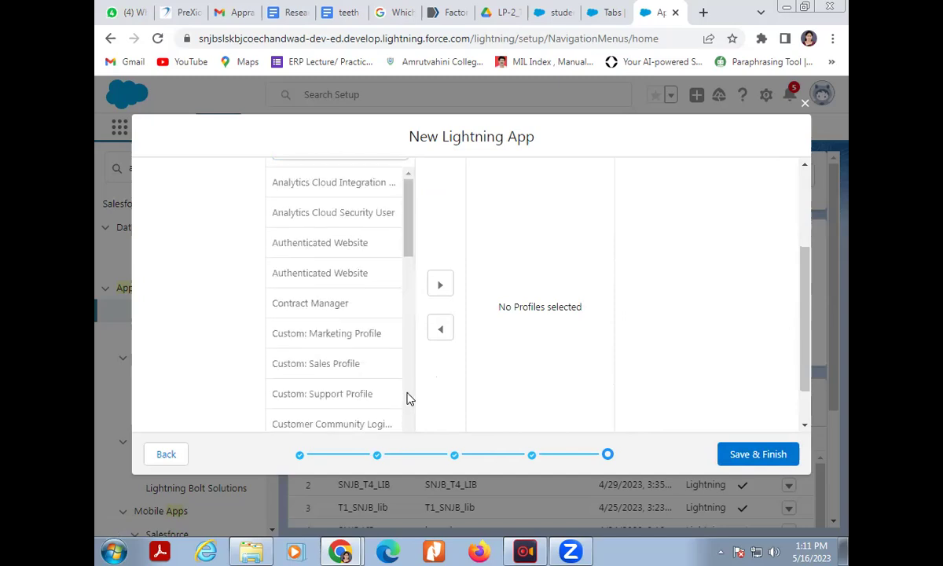
scroll(390, 355, down, 8)
scroll(464, 362, up, 3)
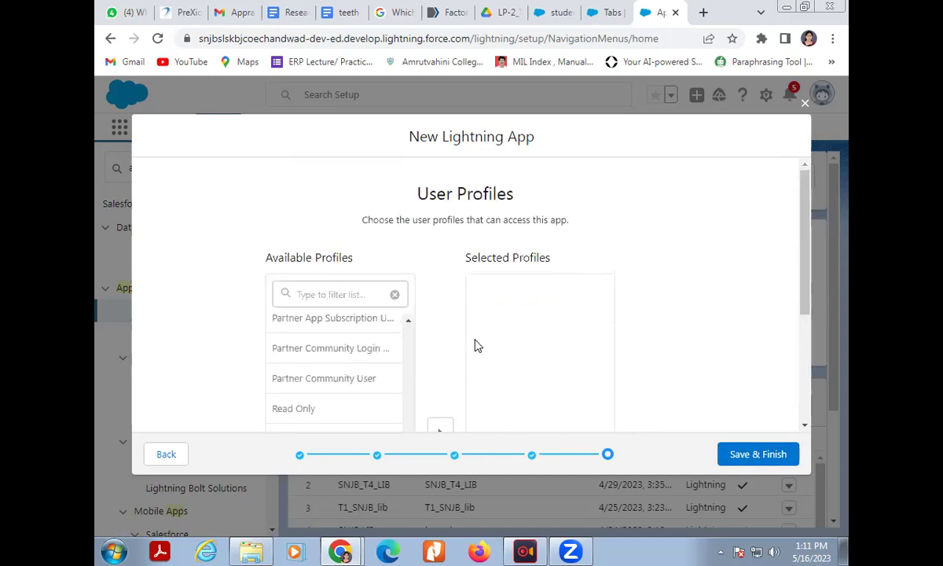
scroll(525, 340, down, 3)
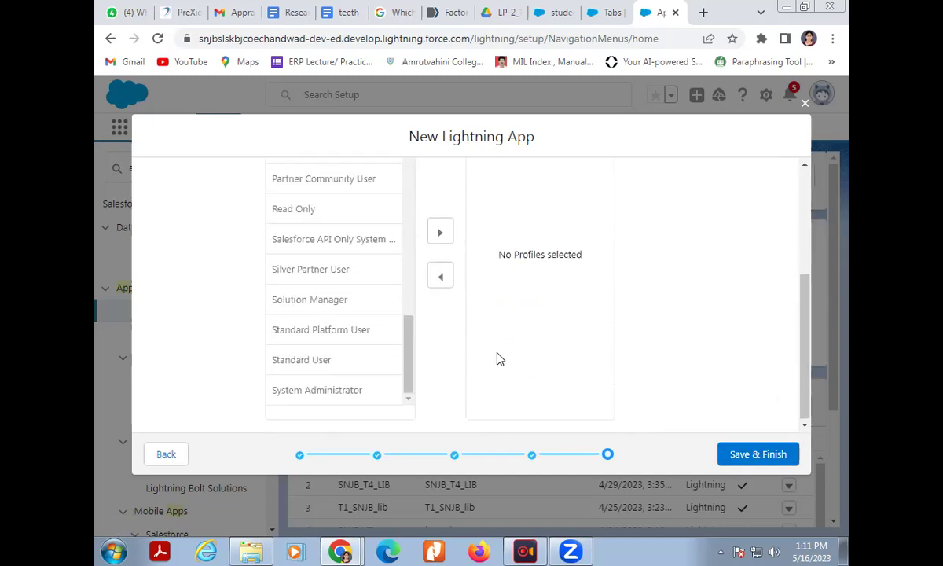
click(353, 395)
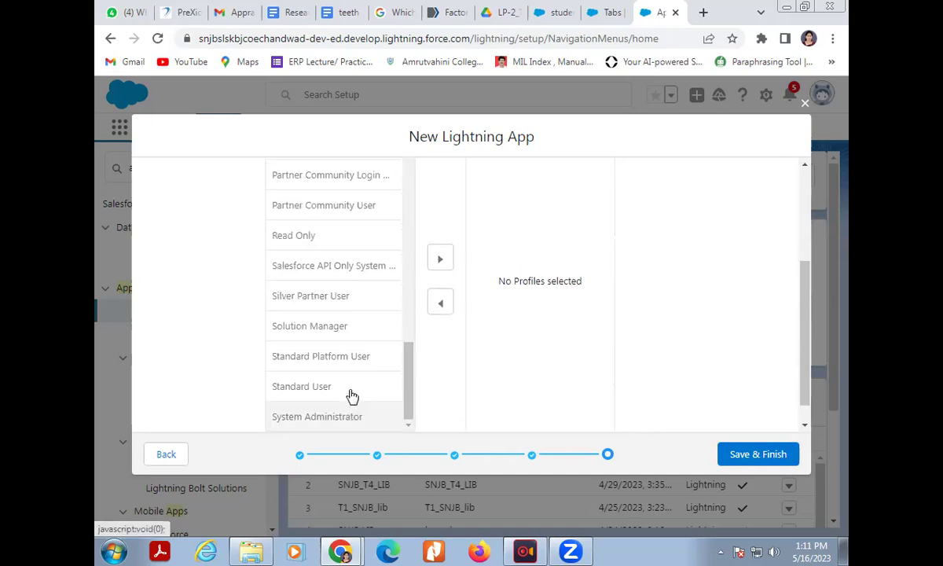
click(446, 266)
scroll(783, 361, up, 3)
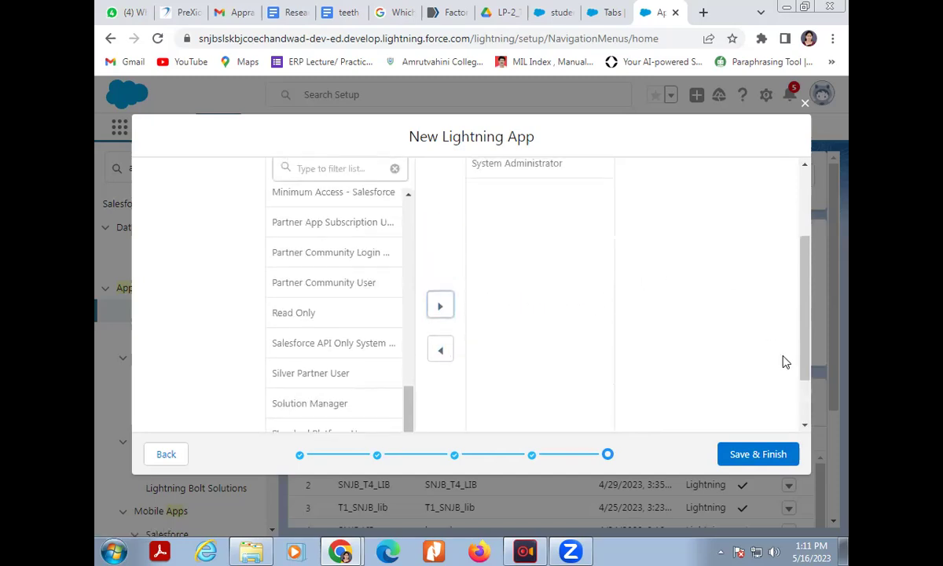
click(776, 455)
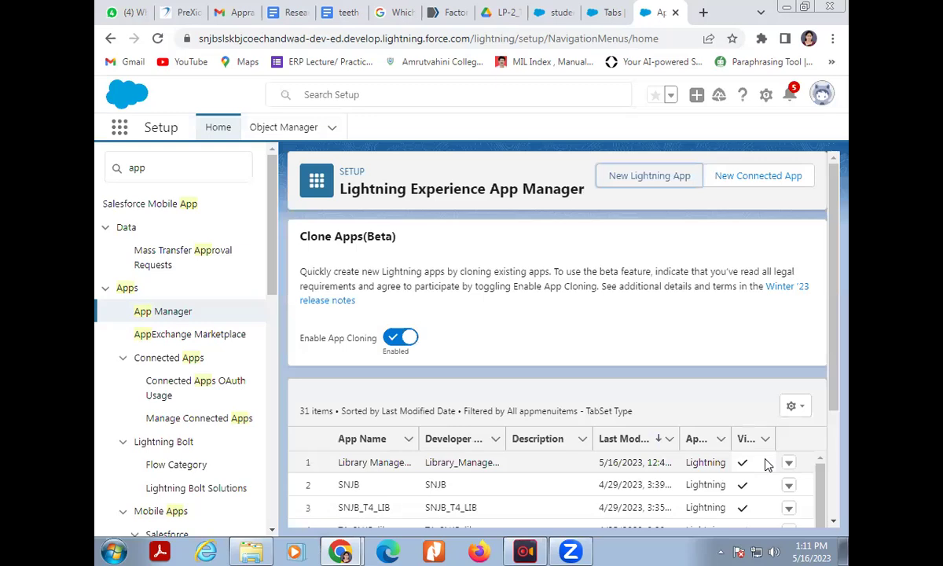
Step: Find the Library Management system app by searching for Libr in the app launcher and open it
click(120, 129)
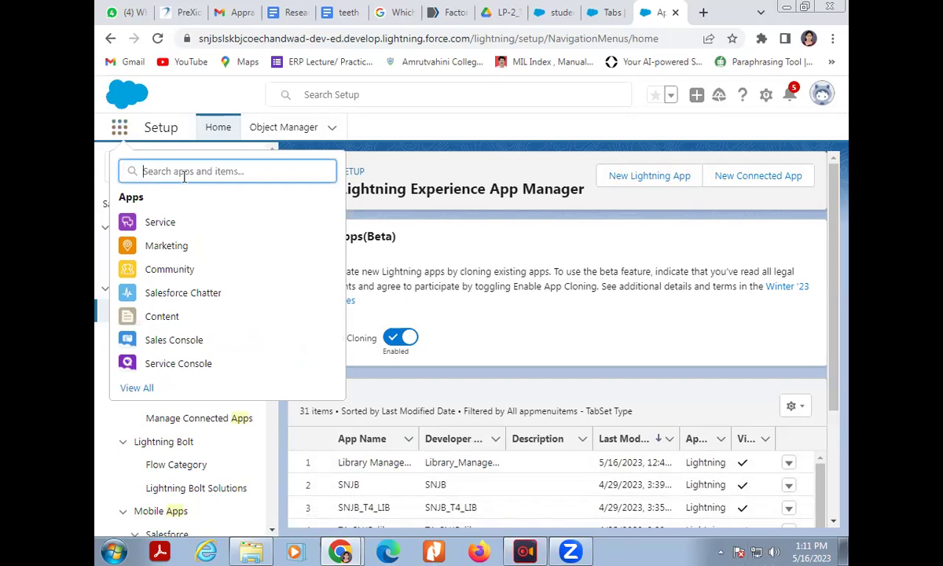
text(Libr)
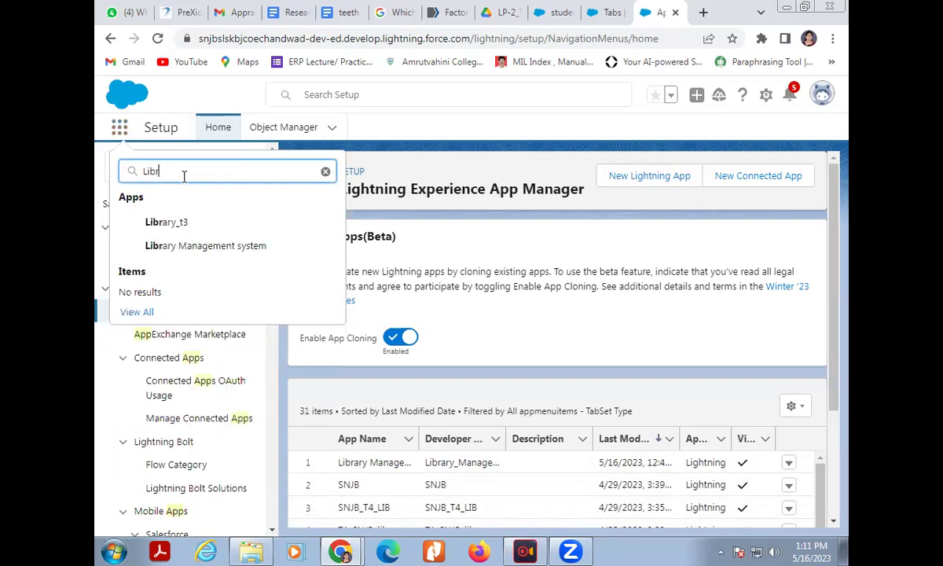
click(205, 246)
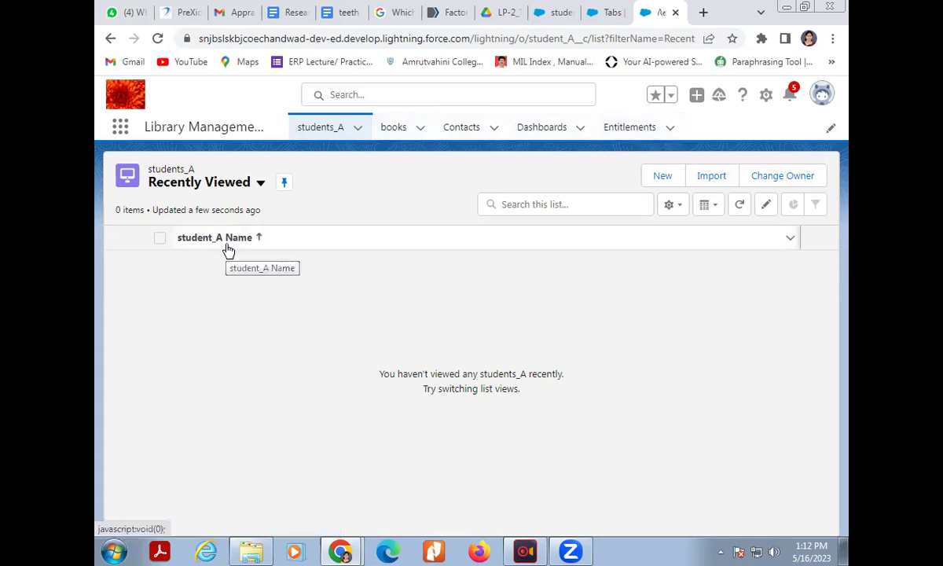
Step: Create a student_A record with the first student's name and class SE, then save it and start another record
click(334, 132)
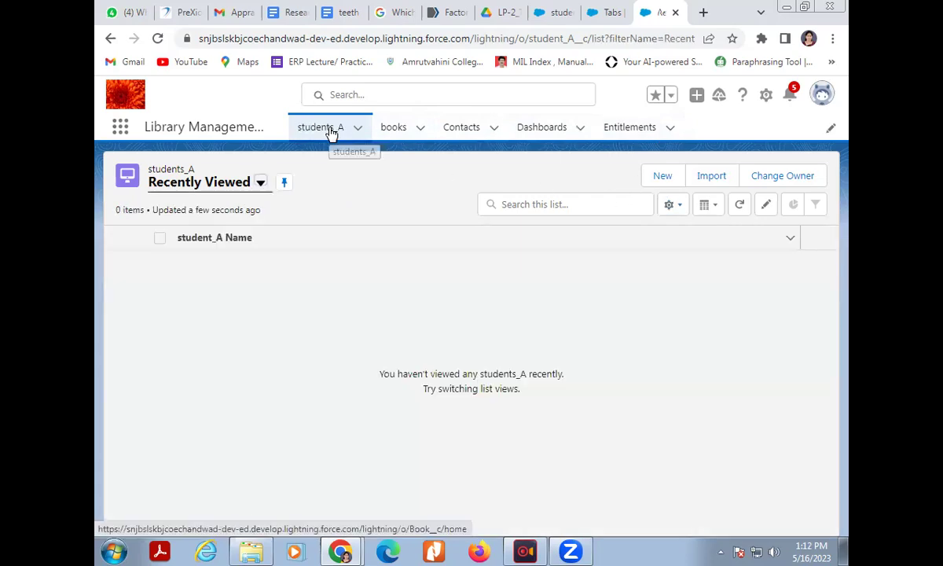
click(662, 177)
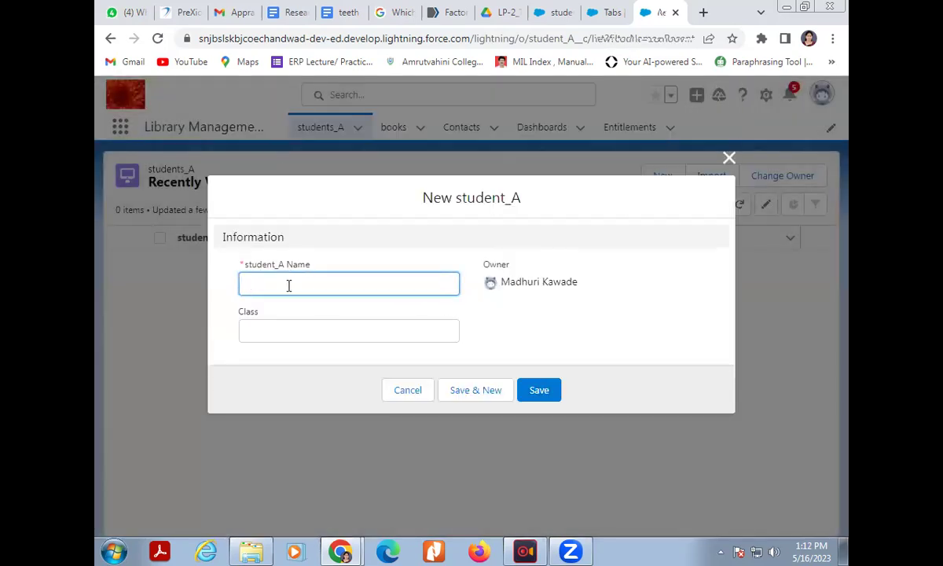
text(Rama)
click(277, 339)
text(SE)
click(497, 391)
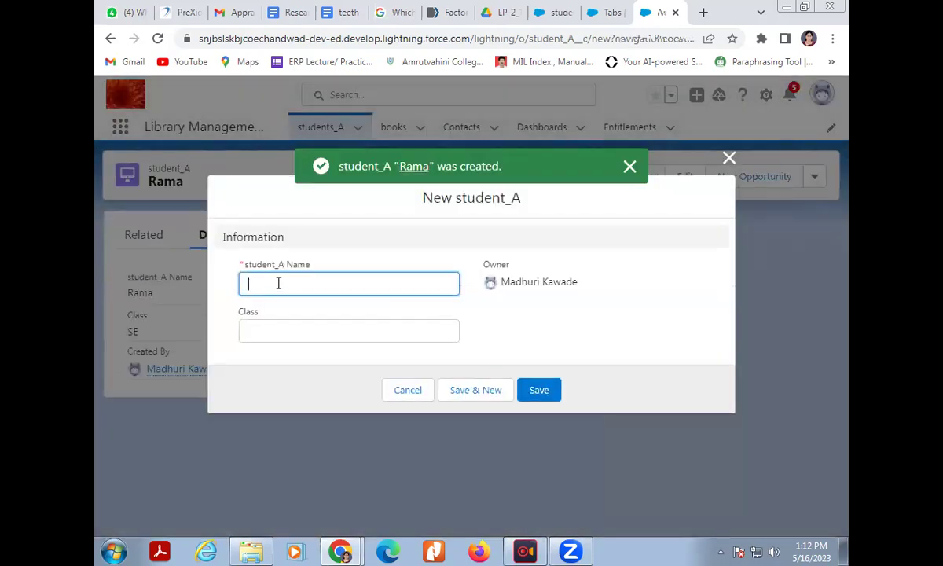
Step: Fill in the second student_A record with the student's name and class TE, and save it
text(seeta)
click(267, 330)
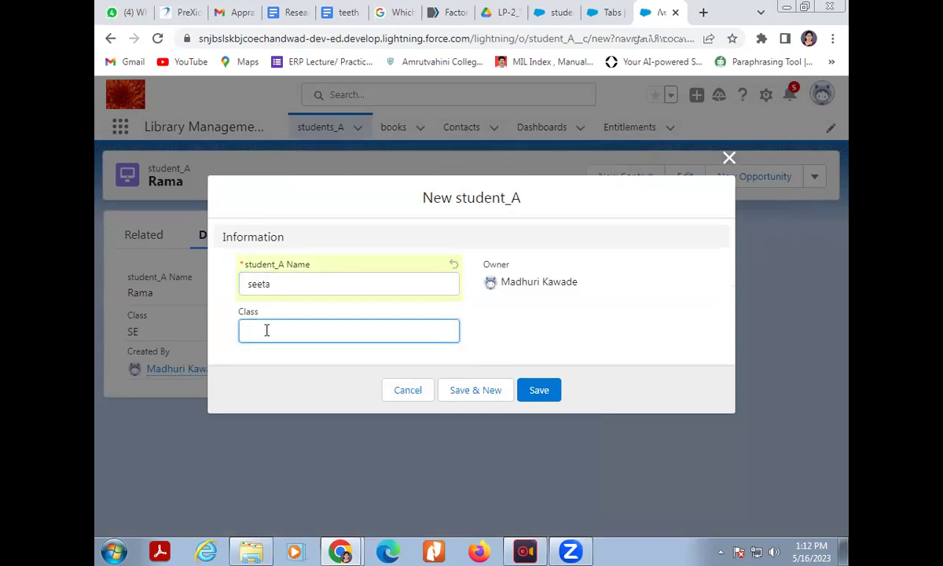
text(TE)
click(543, 390)
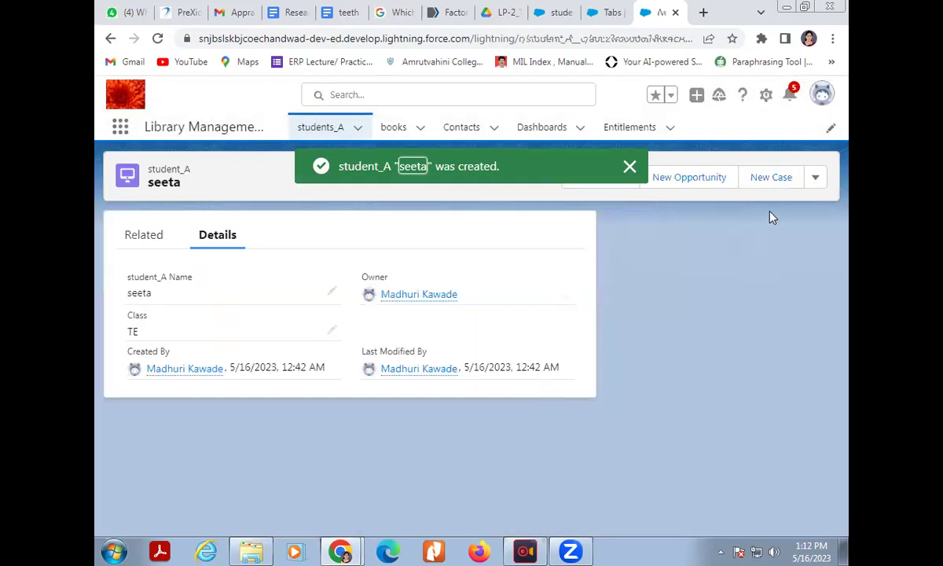
click(630, 166)
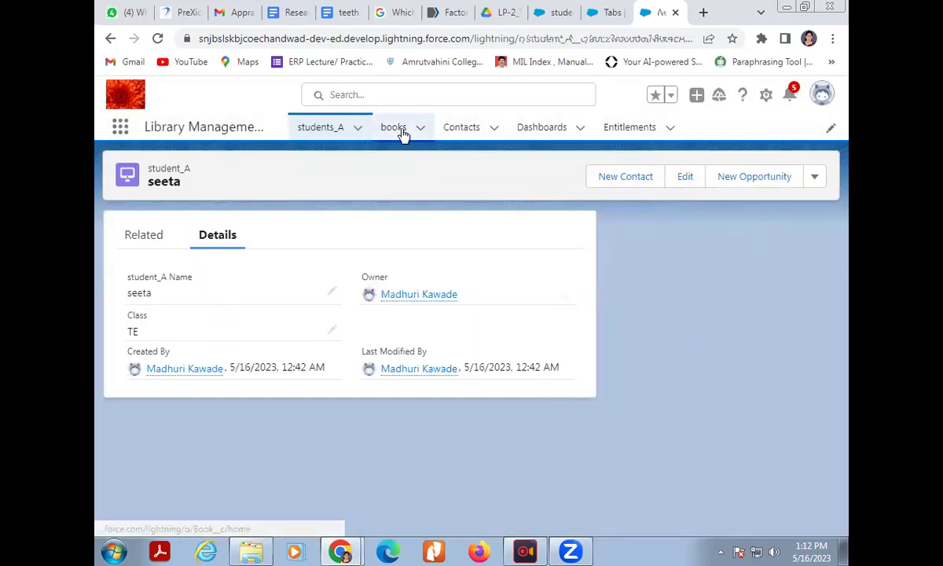
Step: Create a book record named Cloud Comuting with author ABC and publisher PPP, saving it and starting another
click(397, 129)
click(663, 177)
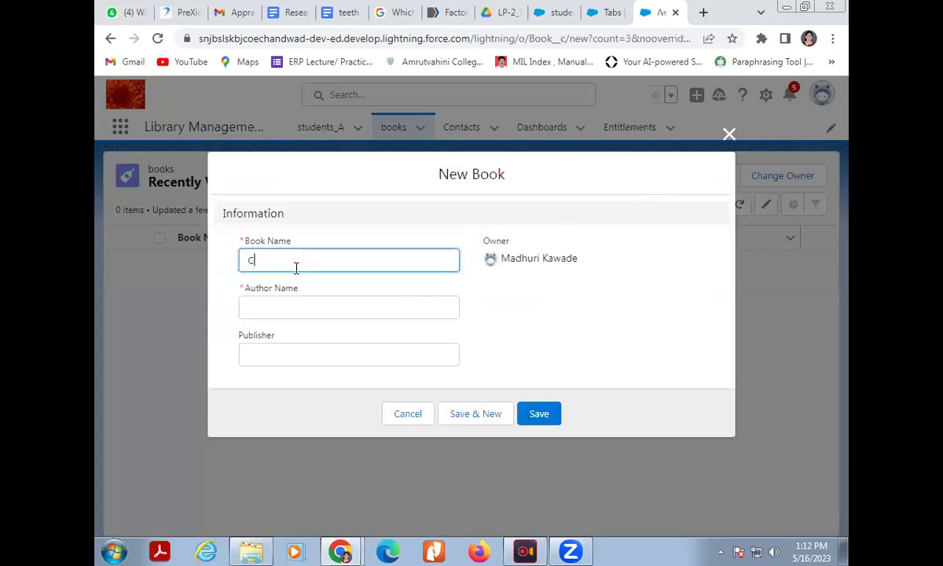
text(Cloud Comuting)
click(319, 304)
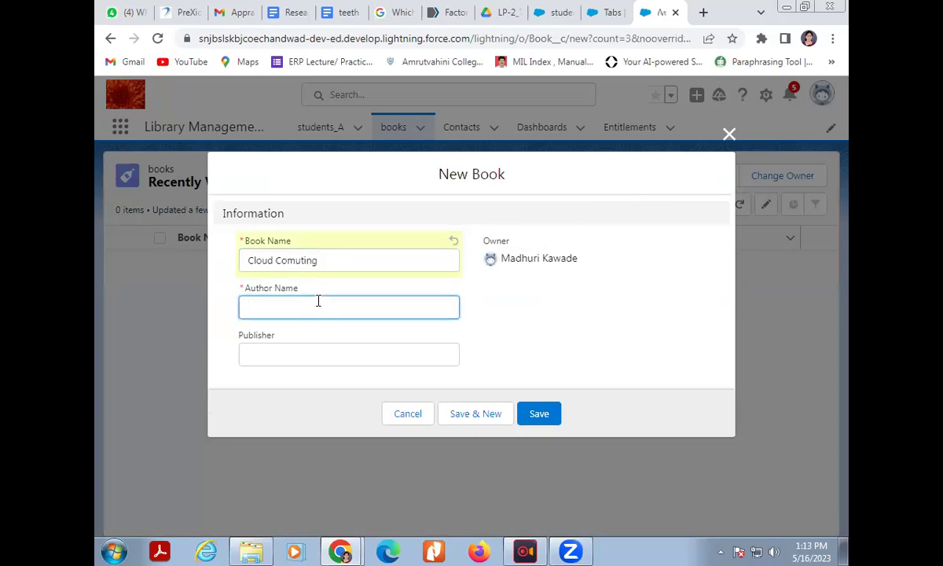
text(ABC)
click(263, 361)
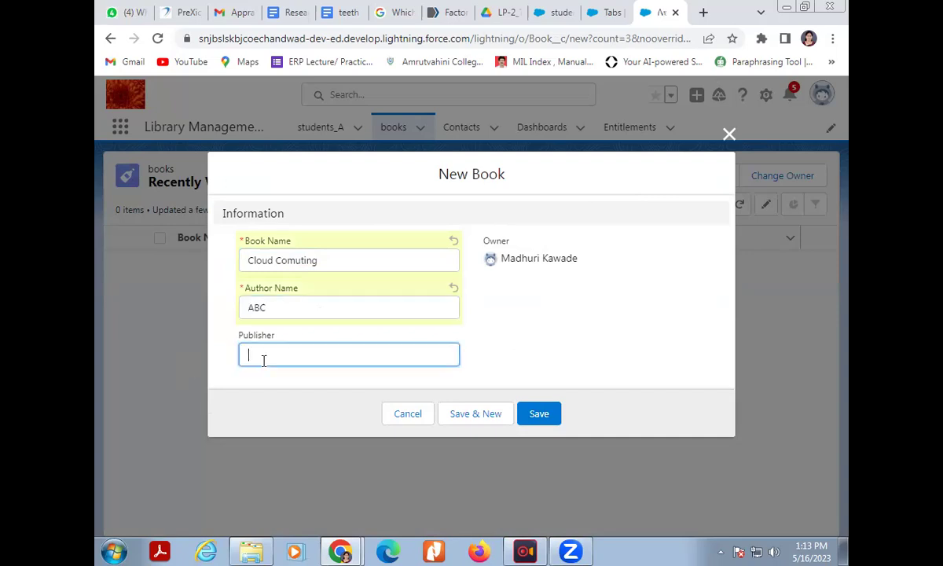
text(PPP)
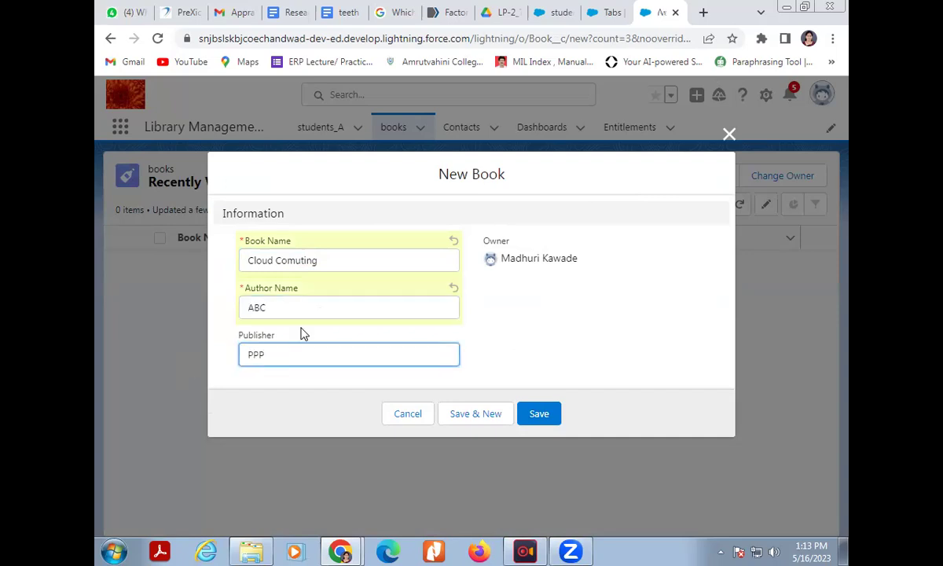
click(495, 415)
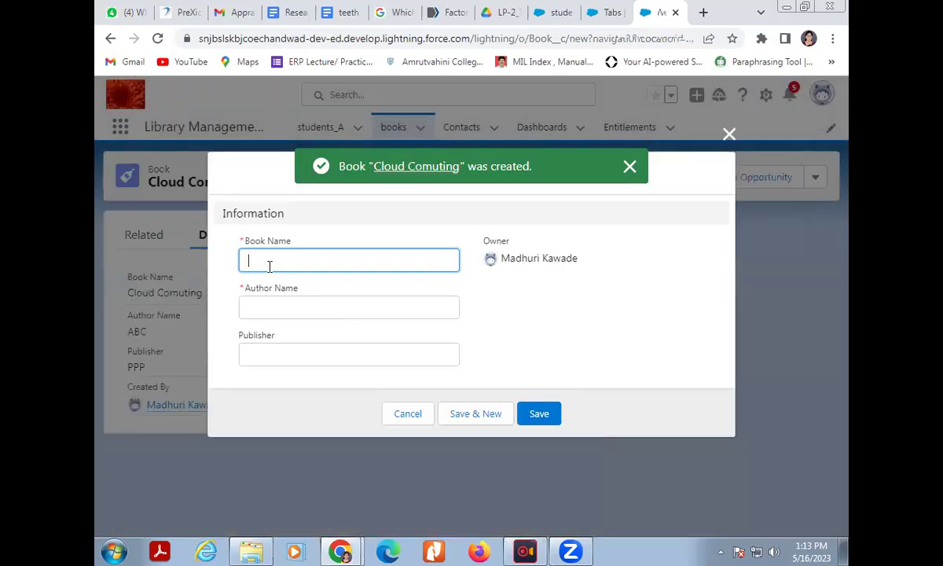
Step: Fill in the second book record with name DELD, author PLS and publisher MMM, and save it
text(DELD)
click(264, 305)
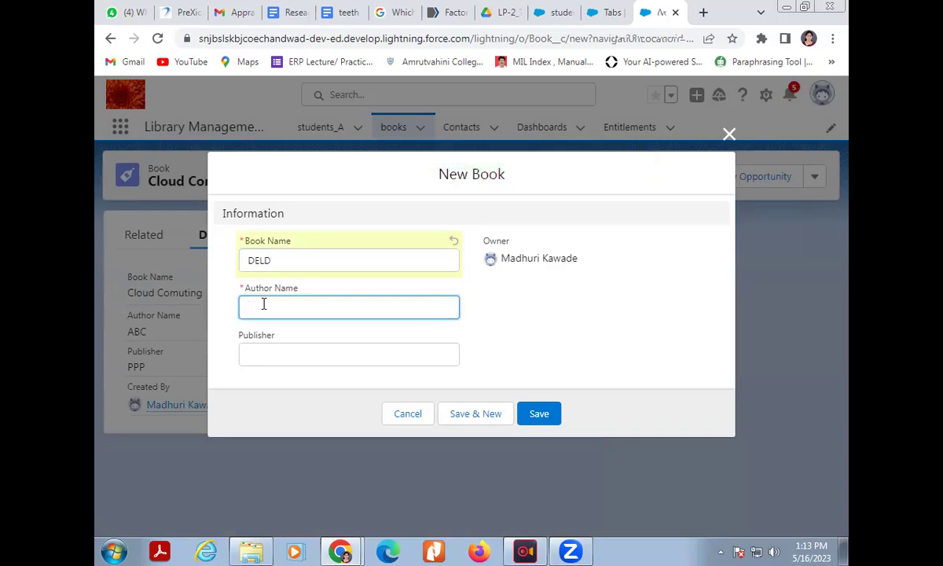
click(274, 358)
text(MMM)
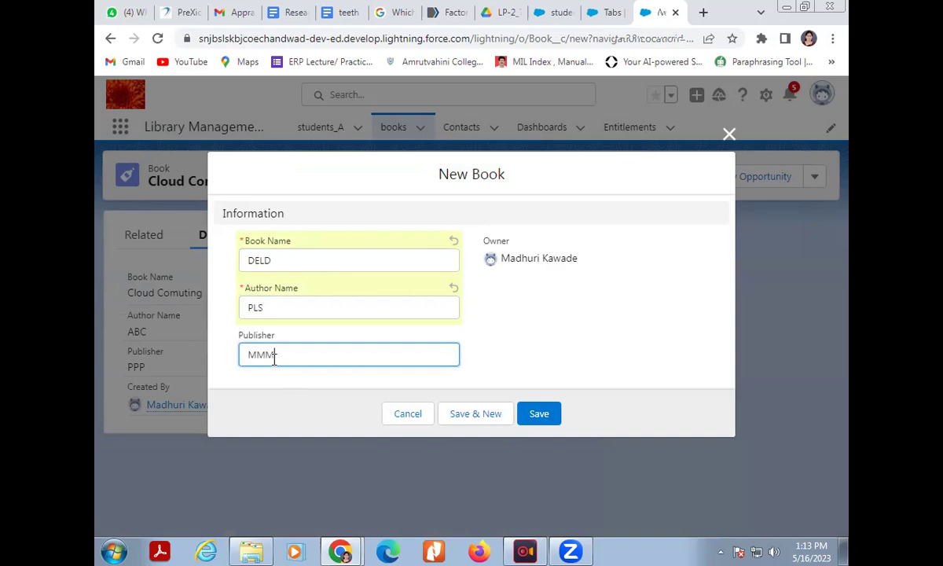
click(527, 420)
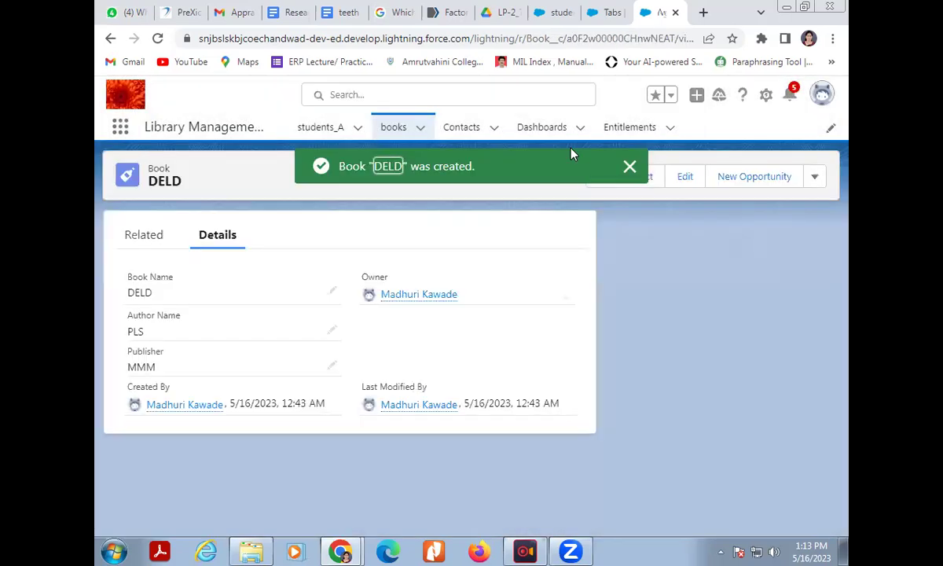
click(630, 166)
Step: Check the recently viewed students_A records and open the books list
click(318, 130)
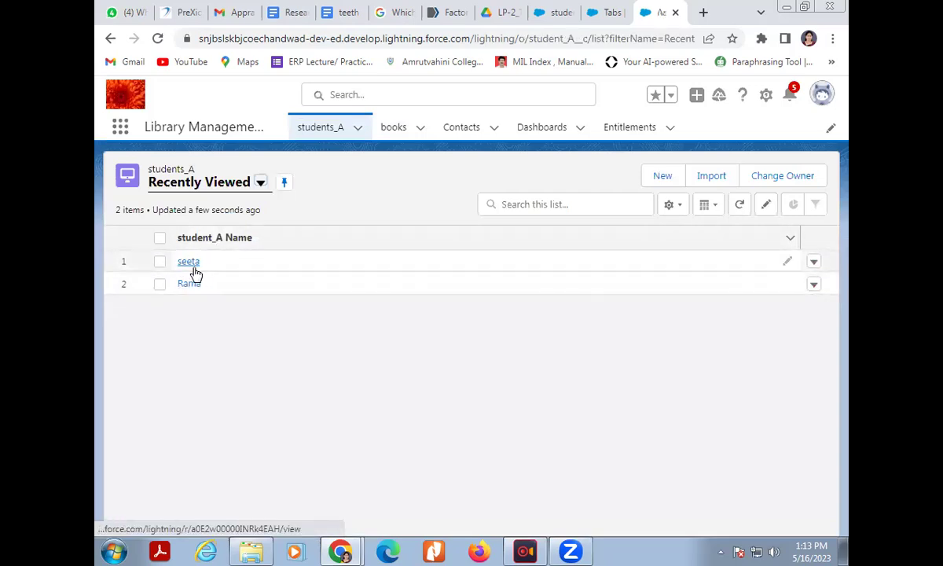
click(395, 128)
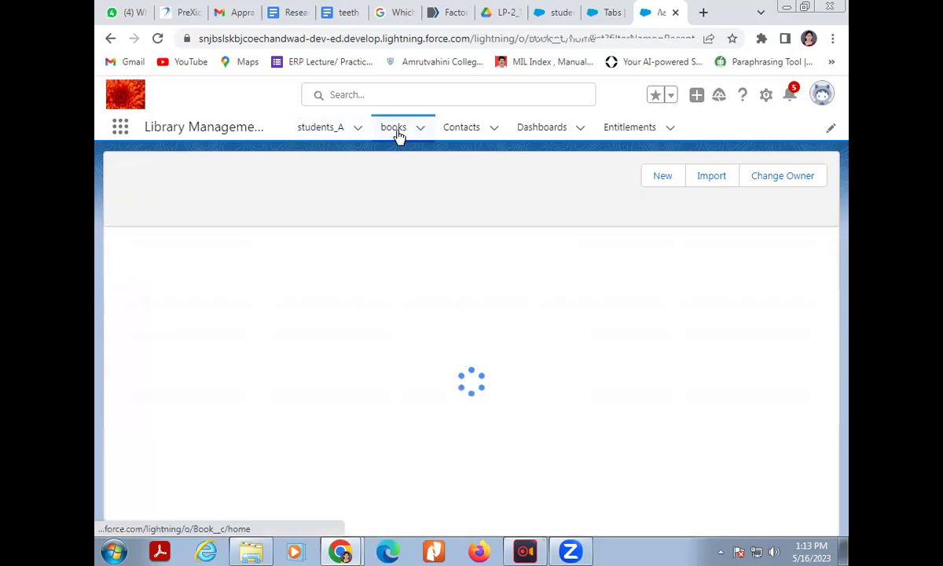